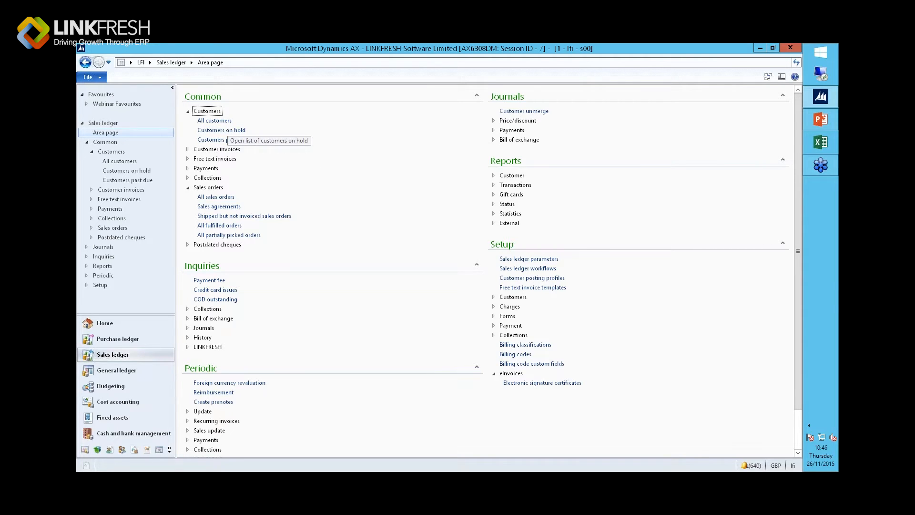
Open the Clarke Overseas Supplies customer record for editing from the list of all customers.
{"action": "left_click", "coordinate": [215, 120]}
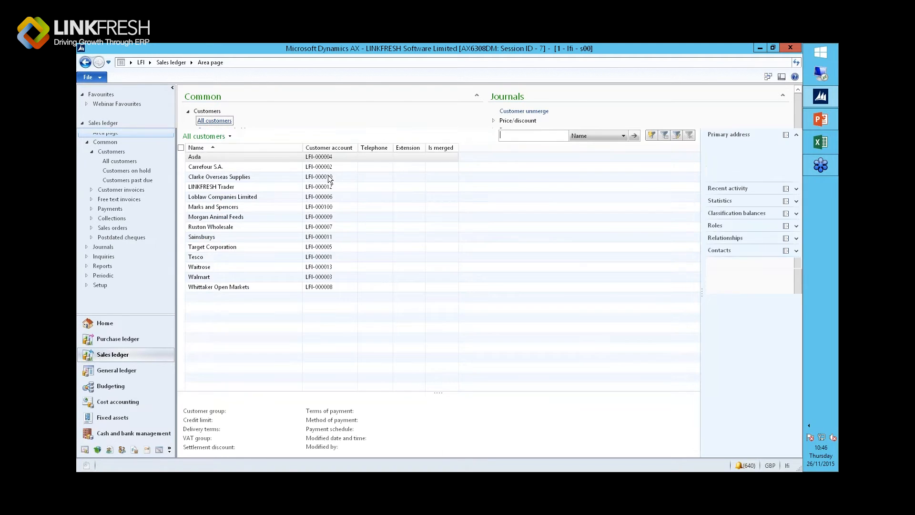
{"action": "left_click", "coordinate": [241, 177]}
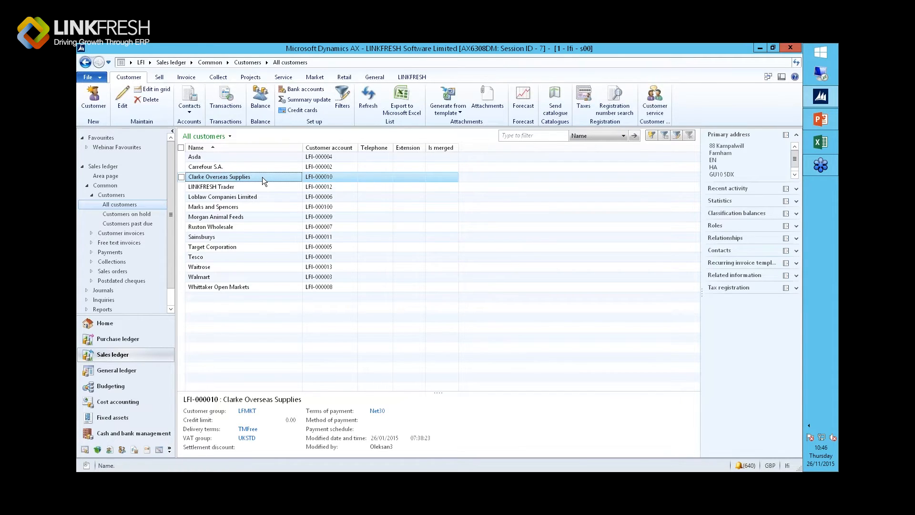
{"action": "left_click", "coordinate": [126, 106]}
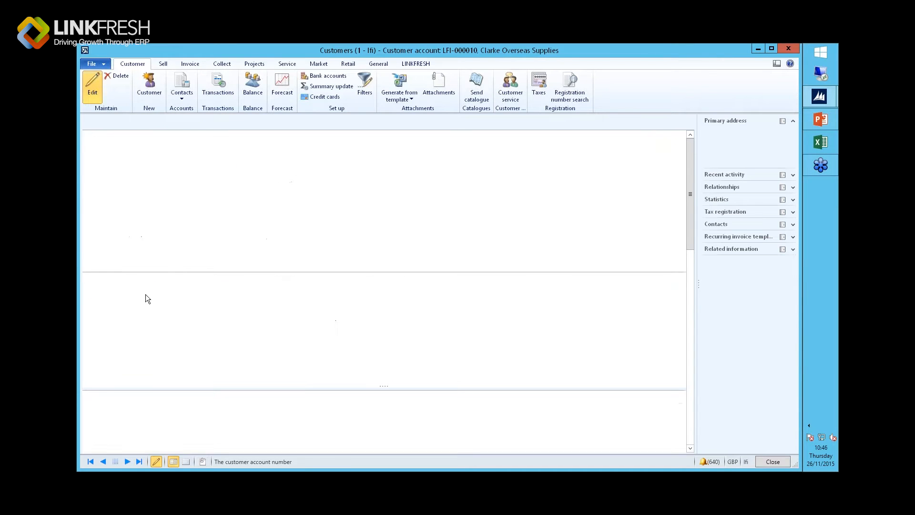
Collapse the Addresses and Contact information sections and go to the Remittance supplier account under Miscellaneous details.
{"action": "left_click", "coordinate": [88, 278]}
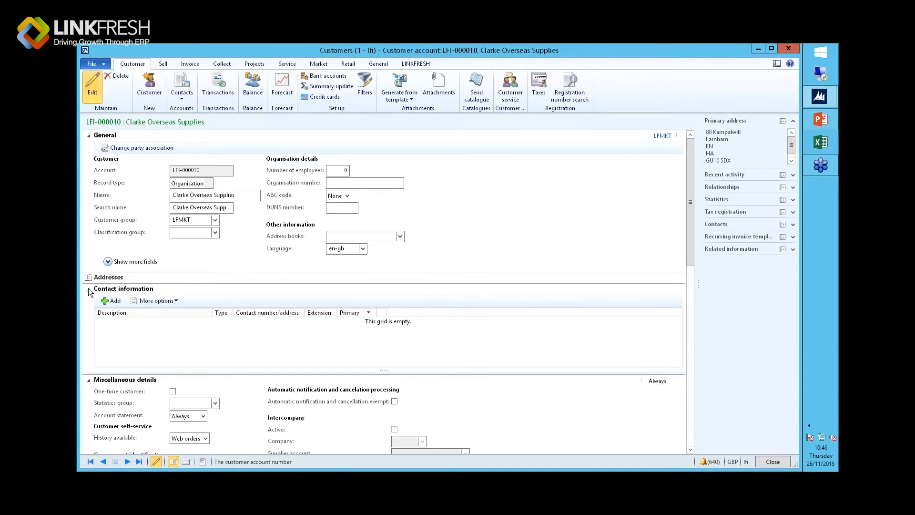
{"action": "left_click", "coordinate": [89, 290]}
{"action": "left_click_drag", "start_coordinate": [695, 253], "coordinate": [695, 317]}
{"action": "left_click", "coordinate": [235, 299]}
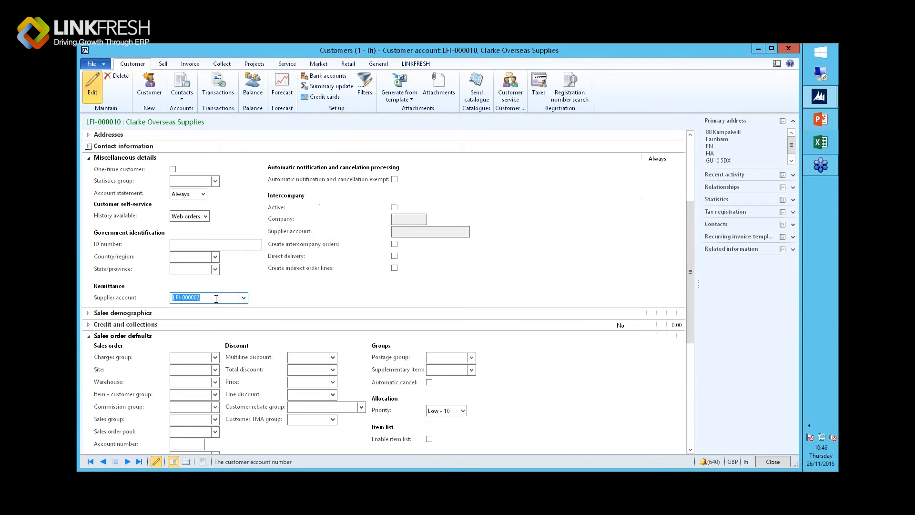
Check the remittance supplier account against the supplier list, keep Clark Overseas Fresh Supplies selected, and close the customer record.
{"action": "left_click", "coordinate": [243, 299]}
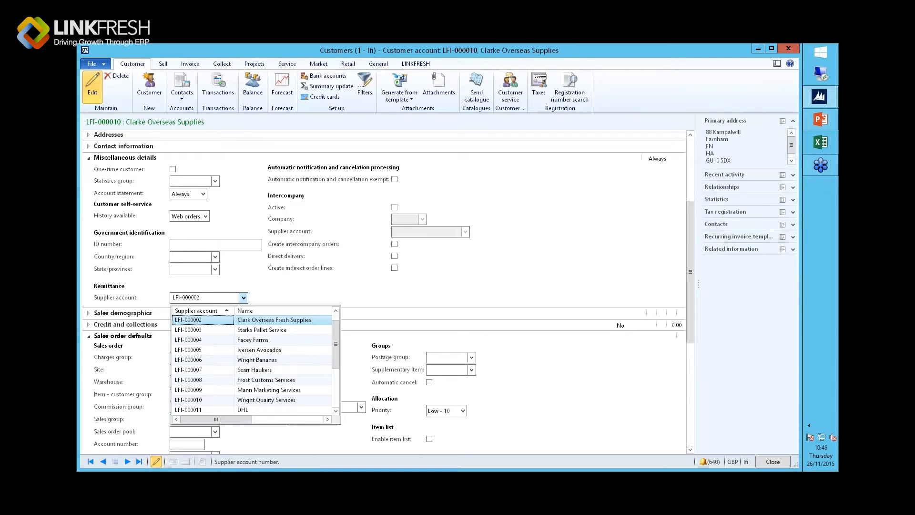
{"action": "left_click", "coordinate": [196, 298]}
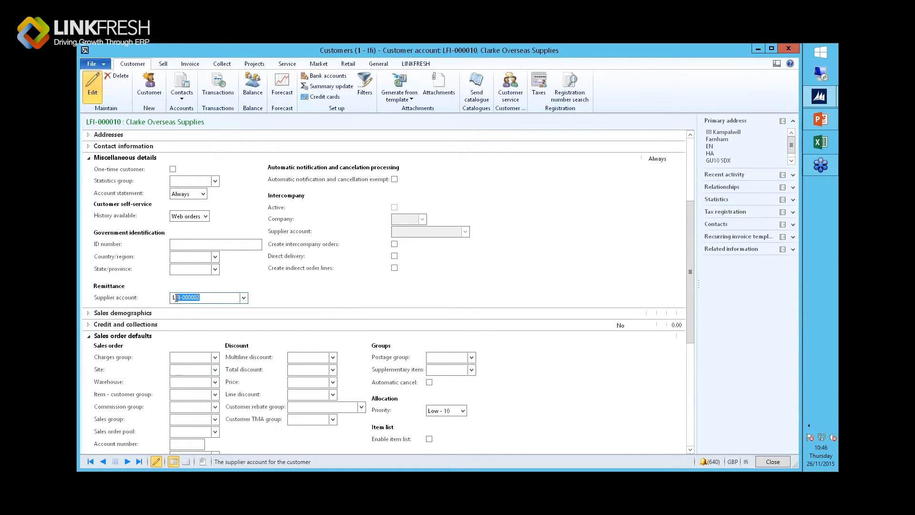
{"action": "left_click", "coordinate": [244, 298]}
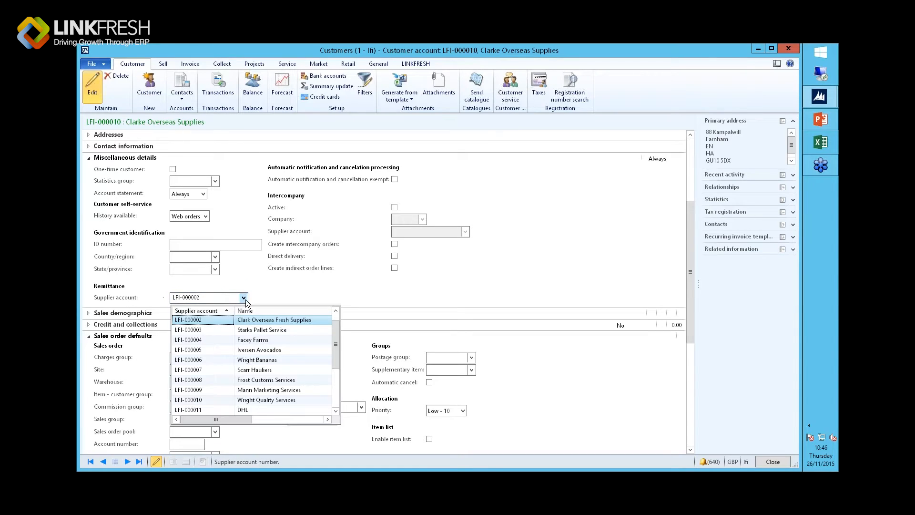
{"action": "left_click", "coordinate": [216, 321]}
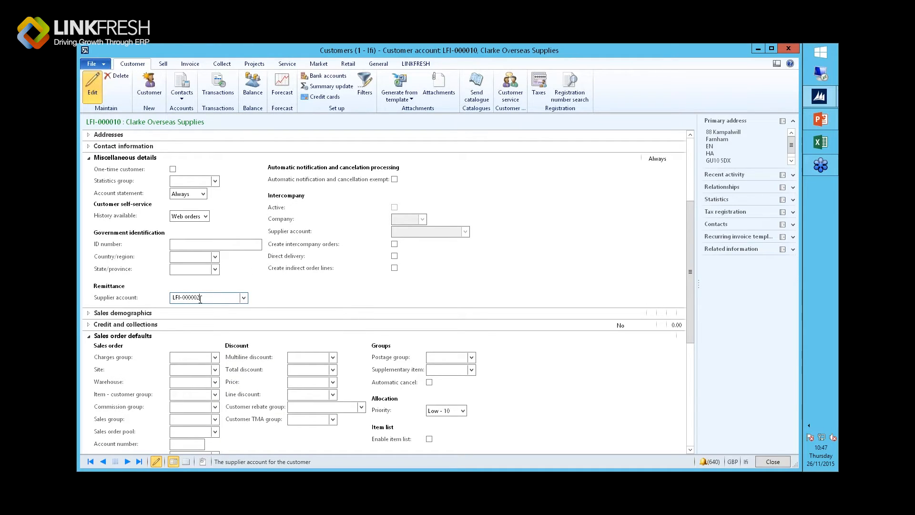
{"action": "left_click", "coordinate": [789, 49]}
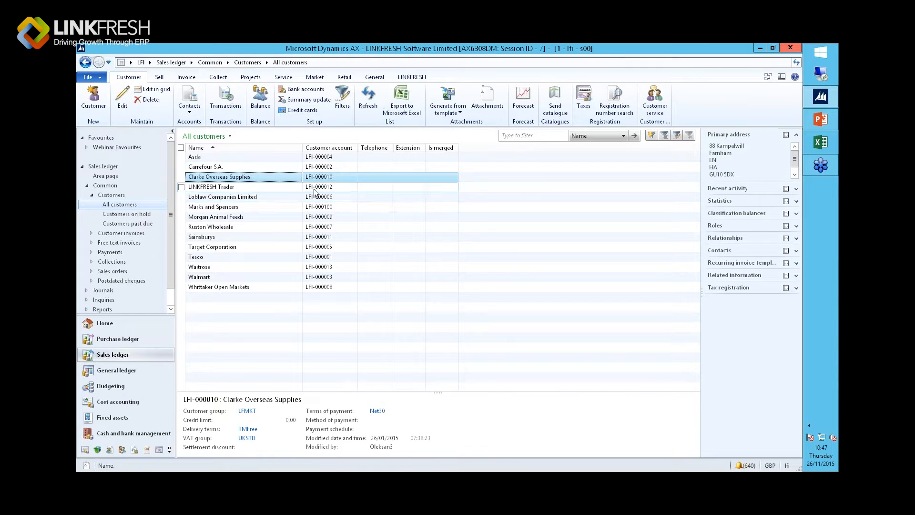
Open the Consignment charge elements setup in the LINKFRESH consignment module.
{"action": "left_click", "coordinate": [152, 62]}
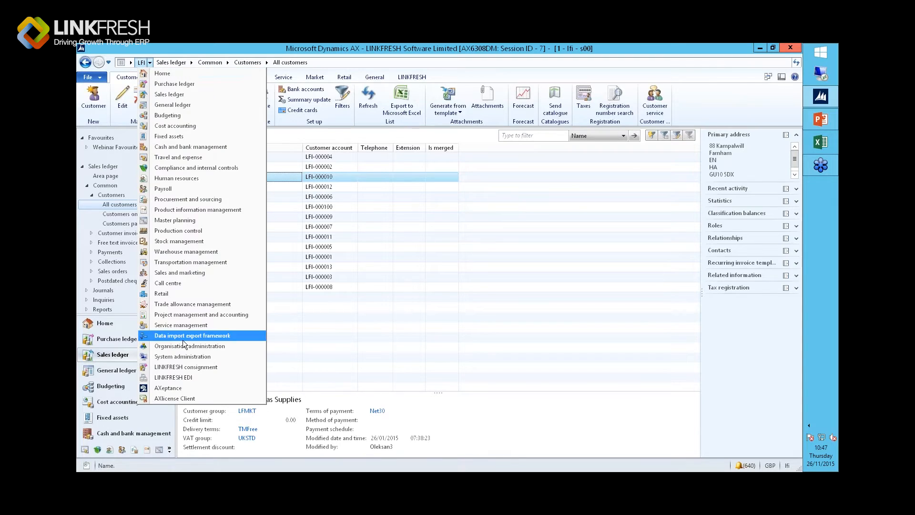
{"action": "left_click", "coordinate": [197, 367]}
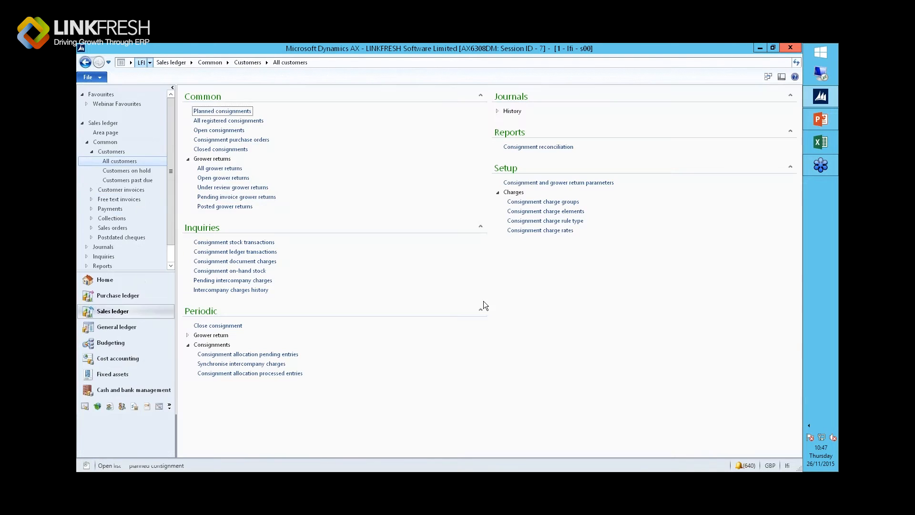
{"action": "left_click", "coordinate": [539, 212]}
Find and select the SP-HND-CST charge element and widen the element list to show the full charge names.
{"action": "left_click_drag", "start_coordinate": [262, 144], "coordinate": [270, 203]}
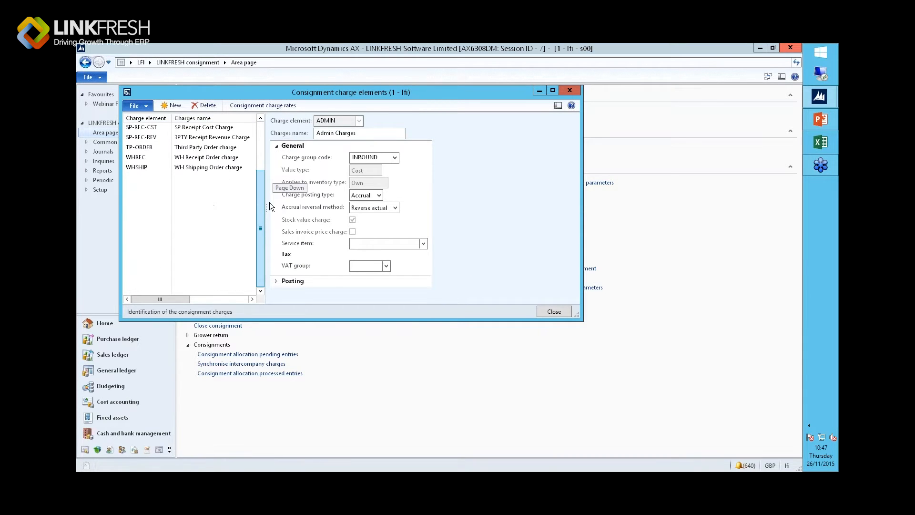
{"action": "left_click", "coordinate": [260, 118]}
{"action": "left_click", "coordinate": [260, 118]}
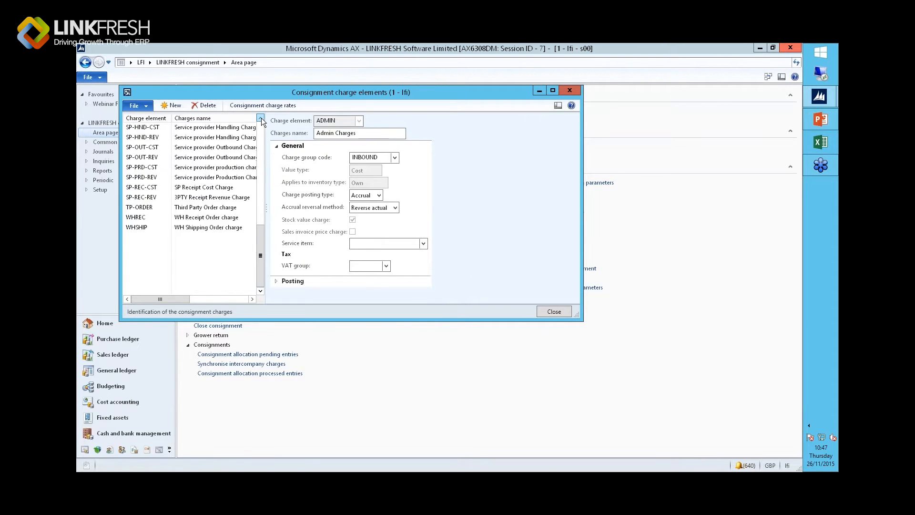
{"action": "left_click", "coordinate": [260, 119]}
{"action": "left_click", "coordinate": [146, 159]}
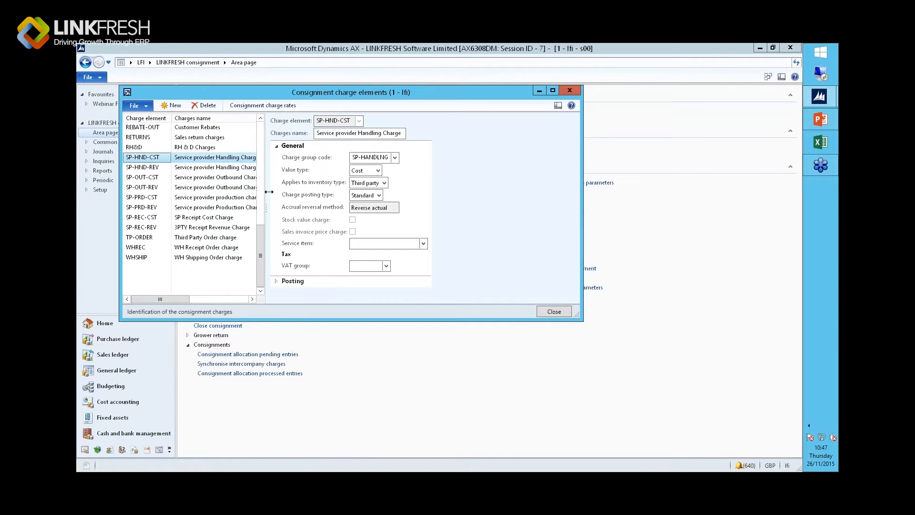
{"action": "left_click_drag", "start_coordinate": [269, 191], "coordinate": [405, 238]}
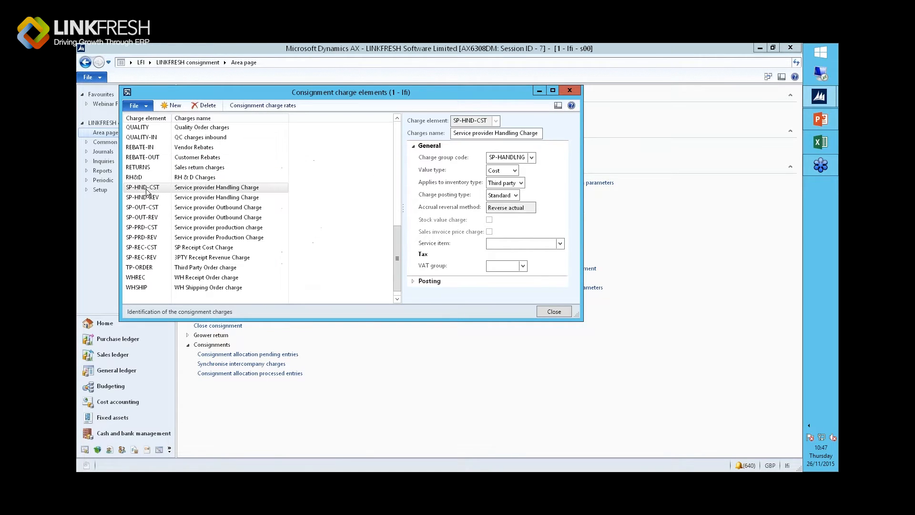
{"action": "left_click", "coordinate": [212, 189]}
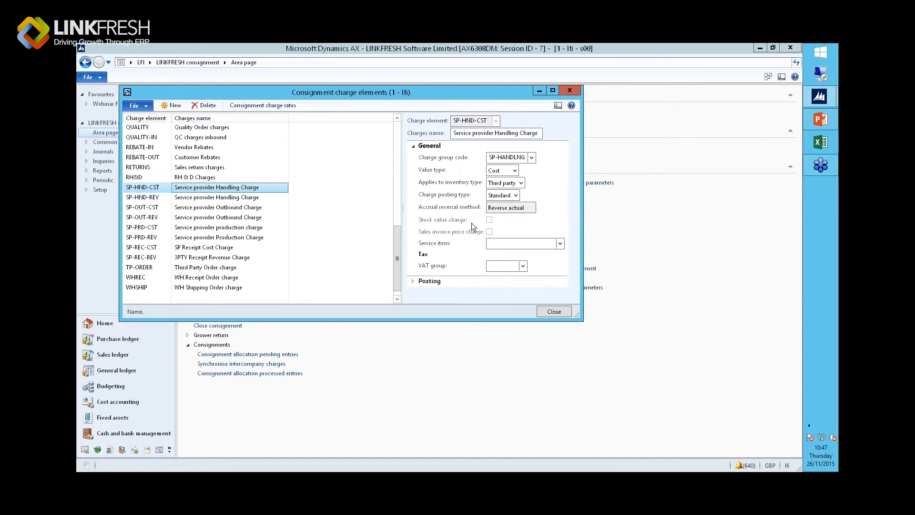
Open the consignment charge rates for SP-HND-CST and move their window below the charge element details.
{"action": "left_click", "coordinate": [264, 105]}
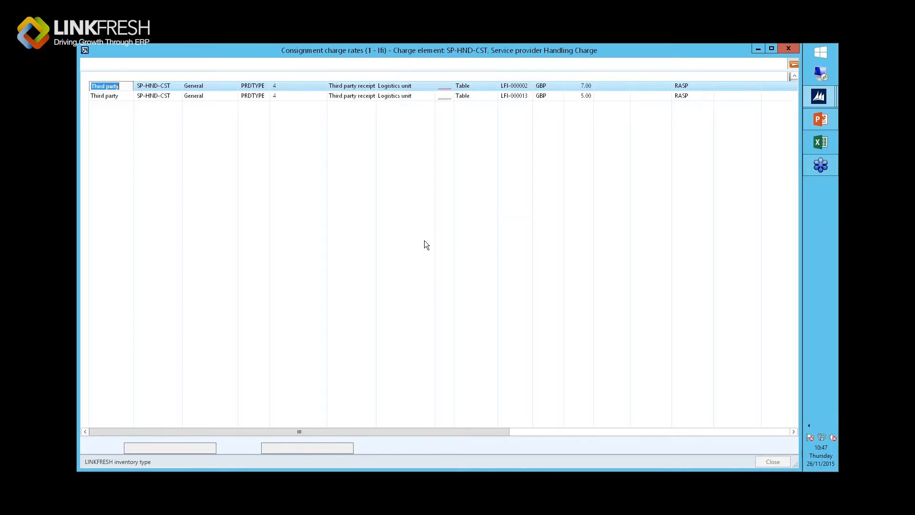
{"action": "left_click_drag", "start_coordinate": [337, 91], "coordinate": [324, 249]}
{"action": "left_click", "coordinate": [162, 283]}
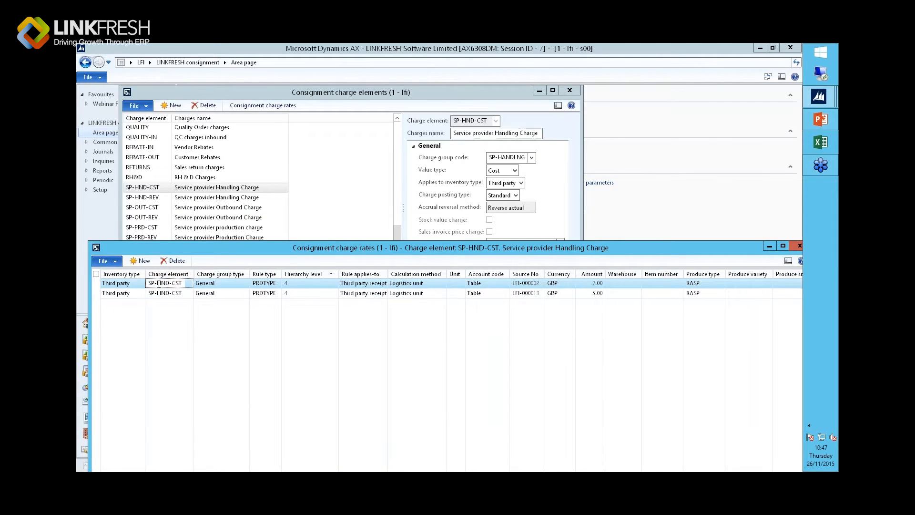
Review the first cost rate's rule type, rule applies-to and calculation method options, keeping Logistics unit as the method.
{"action": "left_click", "coordinate": [264, 284]}
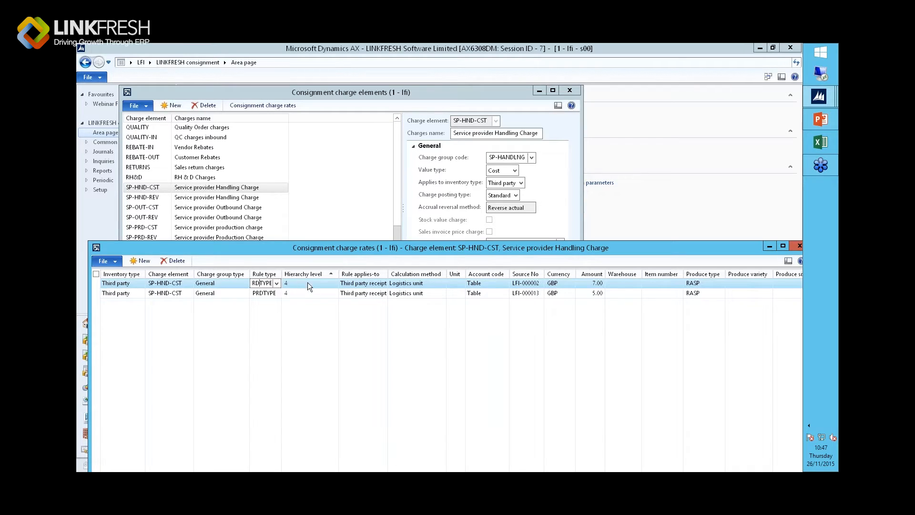
{"action": "left_click", "coordinate": [348, 285]}
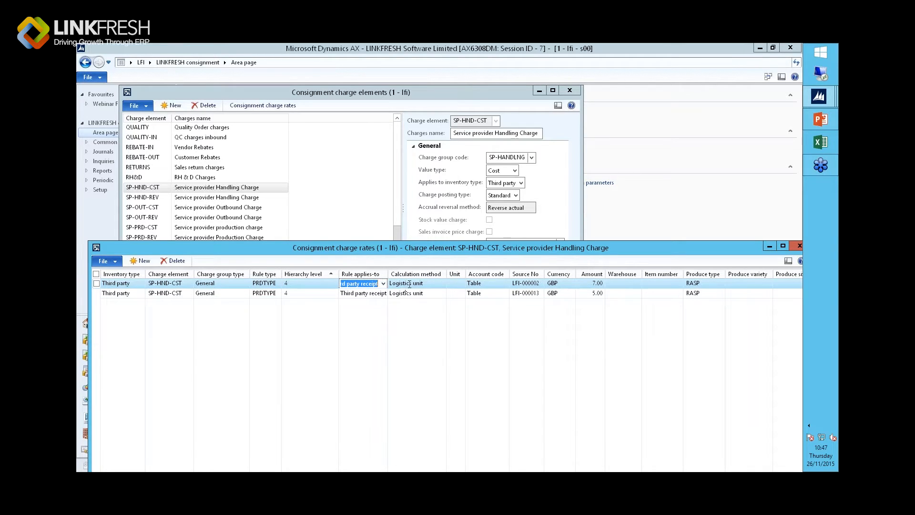
{"action": "left_click", "coordinate": [429, 283]}
{"action": "left_click", "coordinate": [438, 283]}
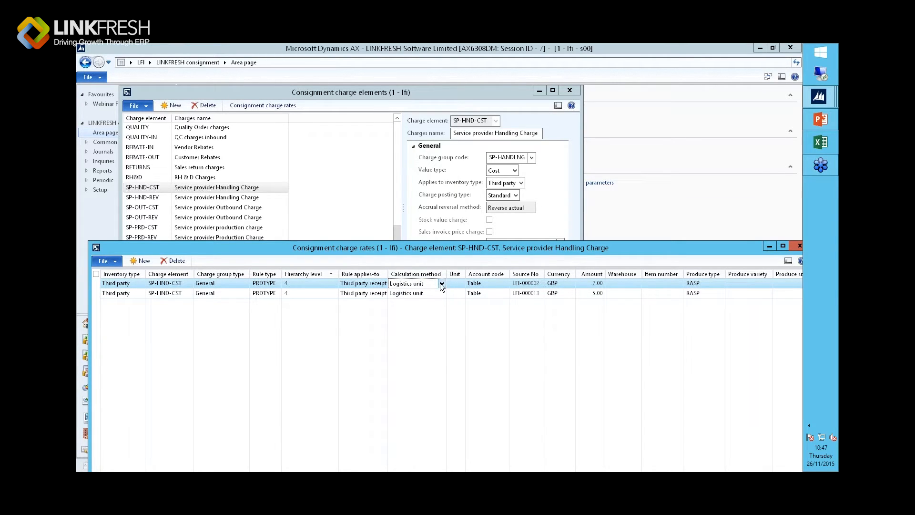
{"action": "left_click", "coordinate": [442, 284]}
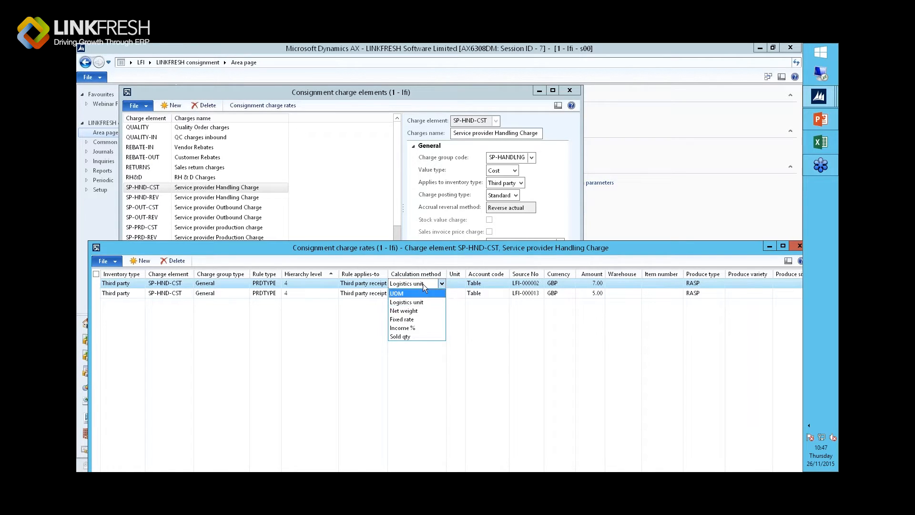
{"action": "left_click", "coordinate": [421, 302]}
Examine the first cost rate's account code, source supplier list and amount.
{"action": "left_click", "coordinate": [491, 284]}
{"action": "left_click", "coordinate": [529, 284]}
{"action": "left_click", "coordinate": [539, 284]}
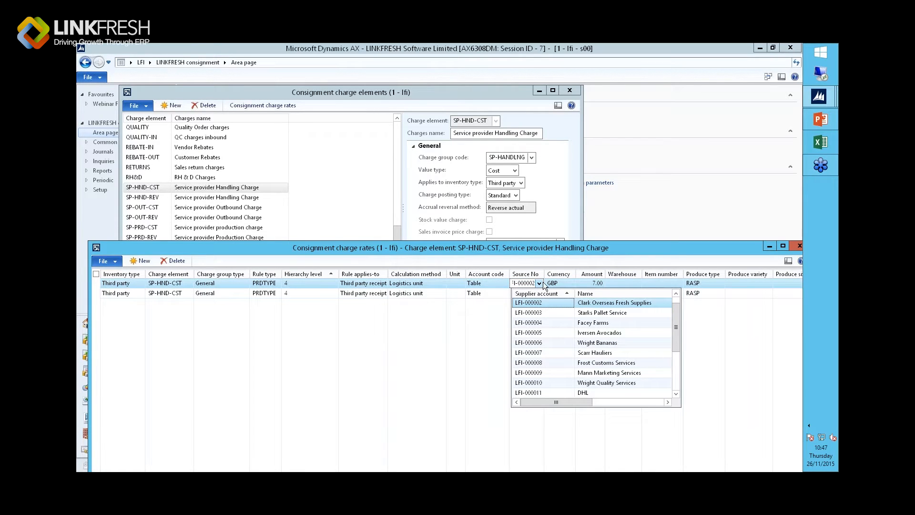
{"action": "left_click", "coordinate": [527, 284]}
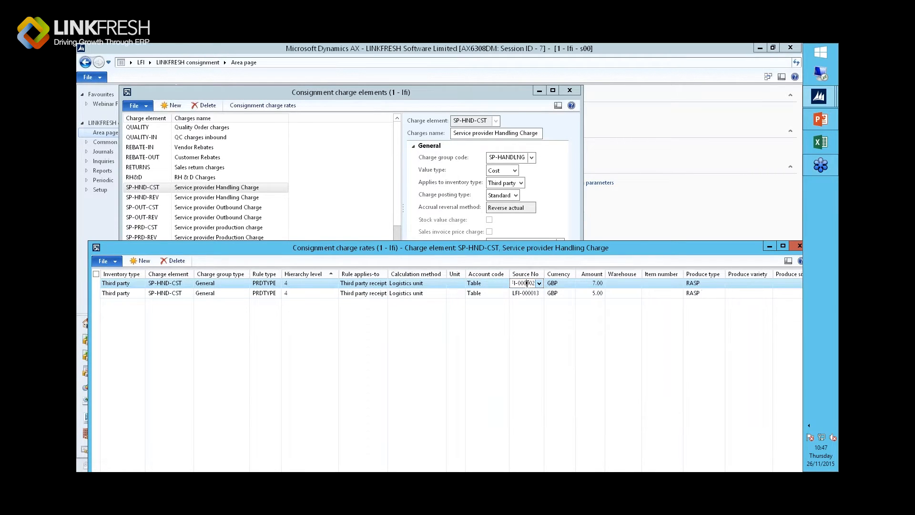
{"action": "left_click", "coordinate": [600, 284]}
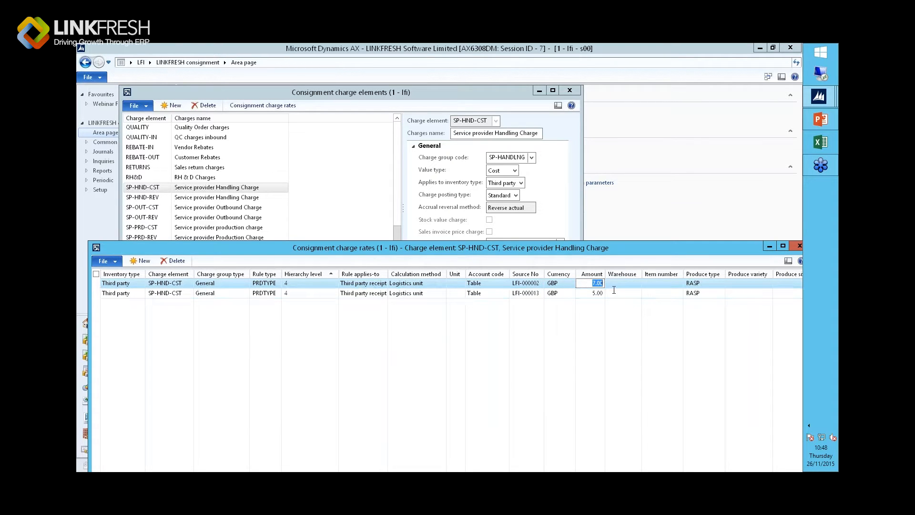
Look through the rule applies-to options of the first cost rate, keep Third party receipt, and close the charge rates.
{"action": "left_click", "coordinate": [376, 284]}
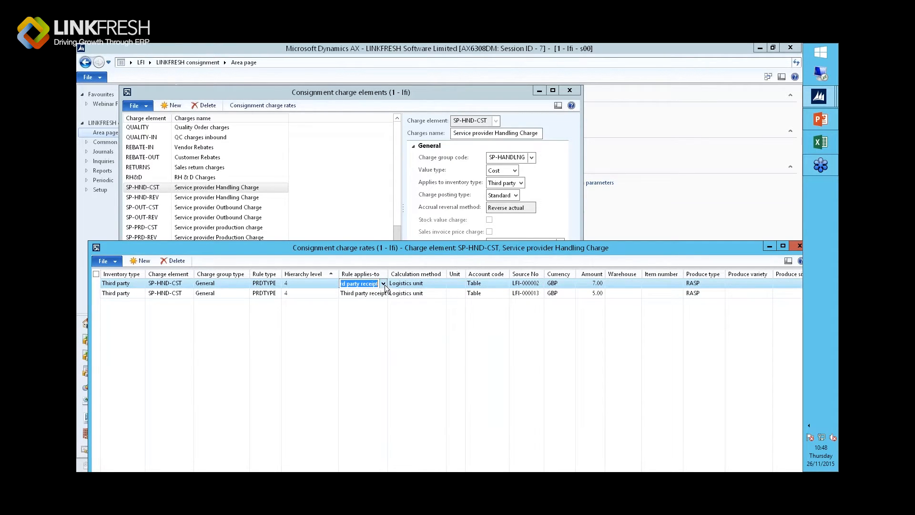
{"action": "left_click", "coordinate": [383, 284]}
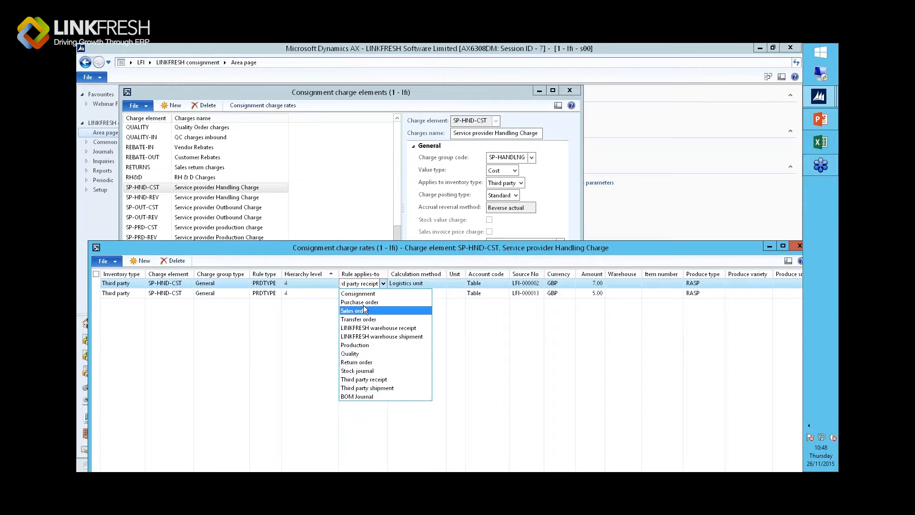
{"action": "left_click", "coordinate": [361, 285]}
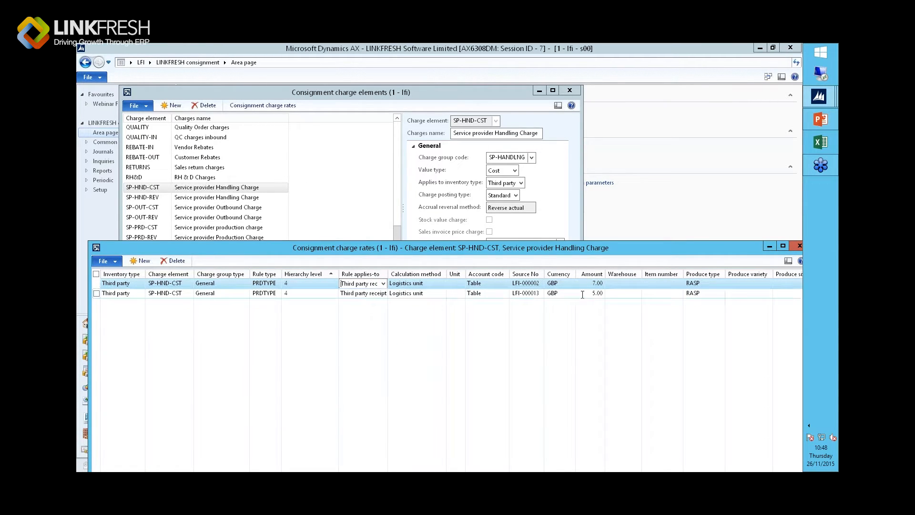
{"action": "left_click", "coordinate": [797, 246]}
Open the consignment charge rates for SP-HND-REV and move their window below the charge element details.
{"action": "left_click", "coordinate": [162, 197]}
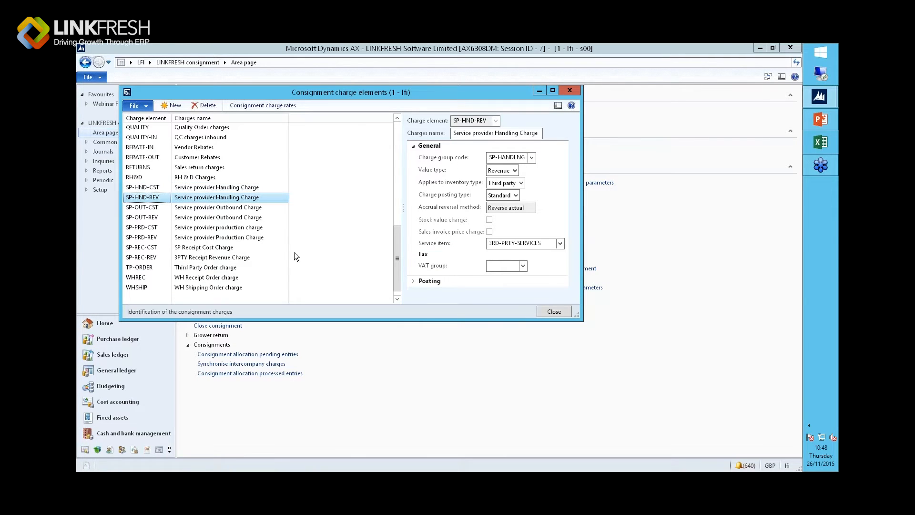
{"action": "left_click", "coordinate": [265, 106]}
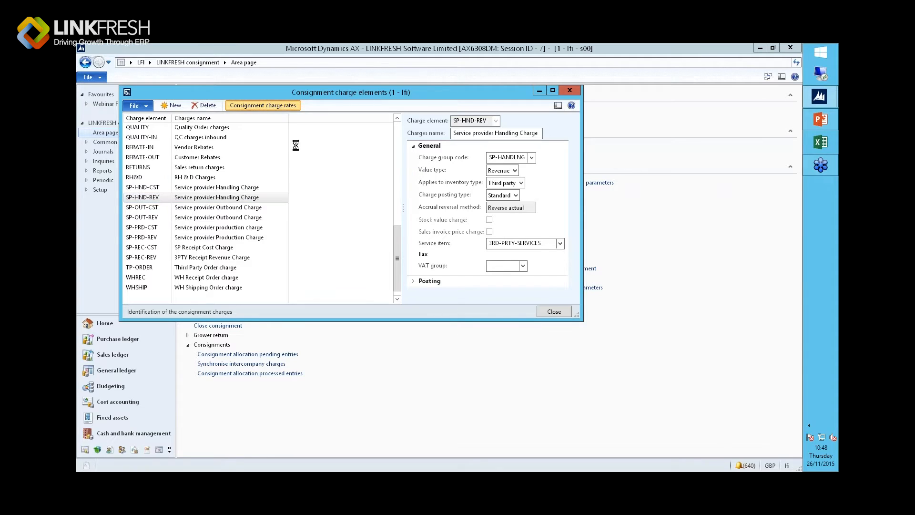
{"action": "left_click_drag", "start_coordinate": [325, 48], "coordinate": [324, 250]}
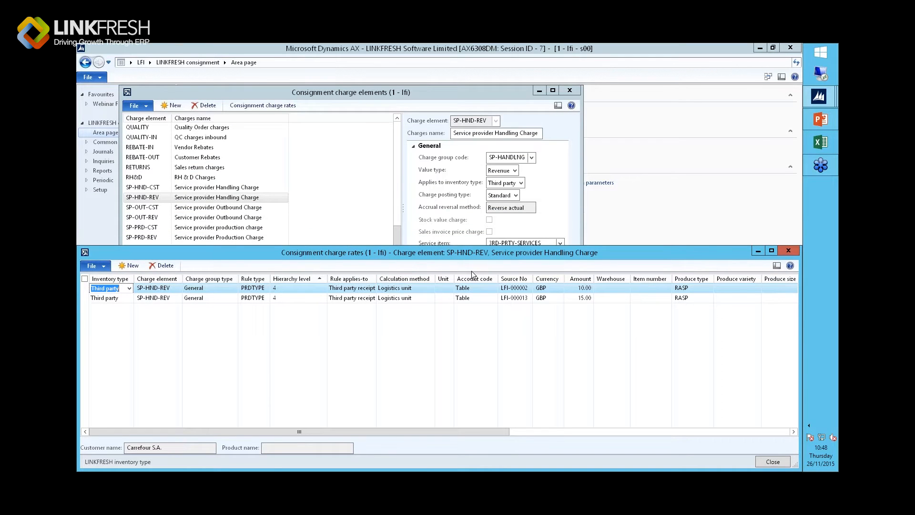
Examine the first revenue rate's source supplier list, amount and calculation method.
{"action": "left_click", "coordinate": [514, 288]}
{"action": "left_click", "coordinate": [528, 288]}
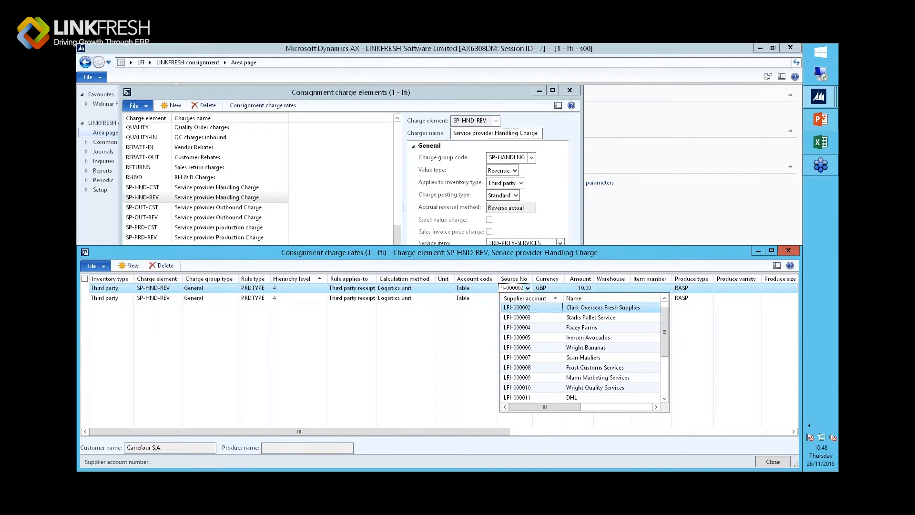
{"action": "left_click", "coordinate": [587, 288]}
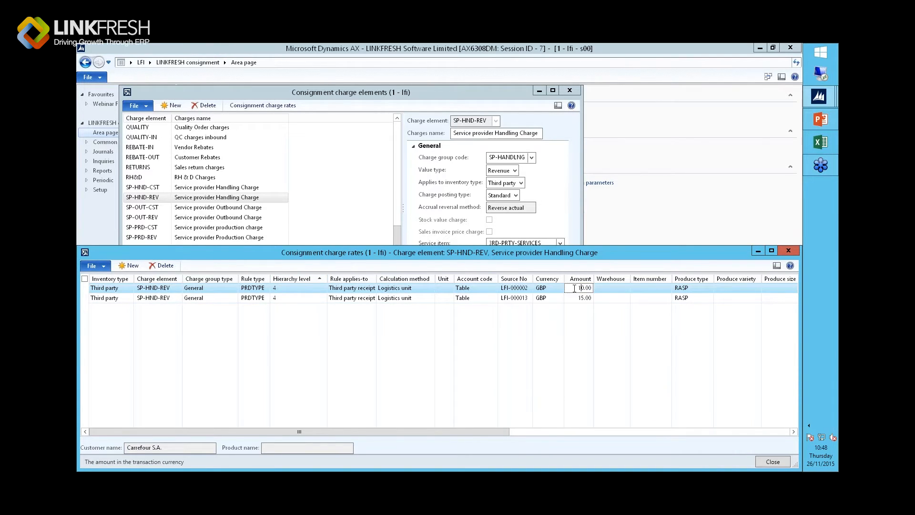
{"action": "left_click", "coordinate": [405, 288]}
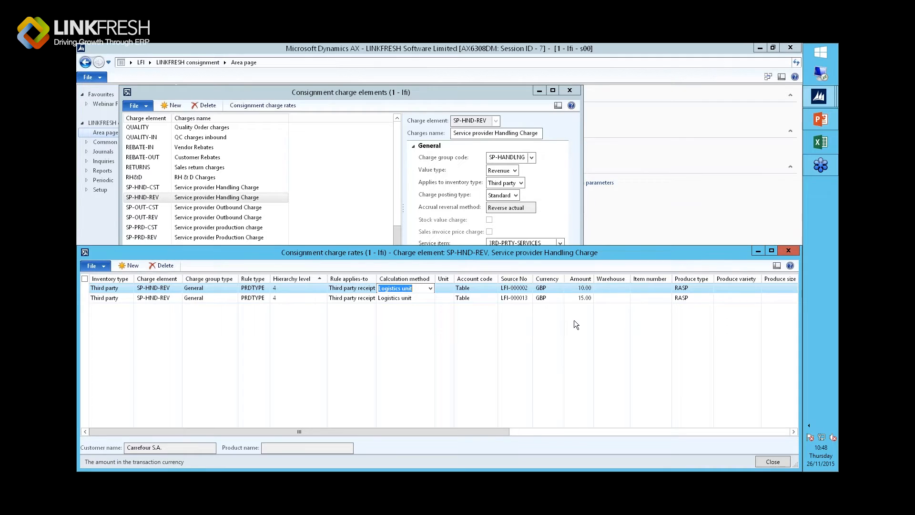
Close the charge rates and charge elements, and open the third party receipting orders under Procurement and sourcing.
{"action": "left_click", "coordinate": [789, 250]}
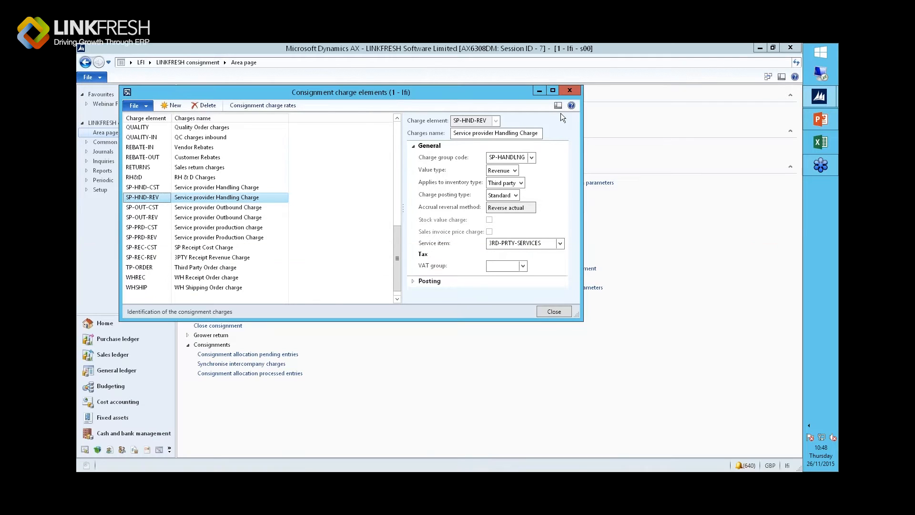
{"action": "left_click", "coordinate": [570, 91]}
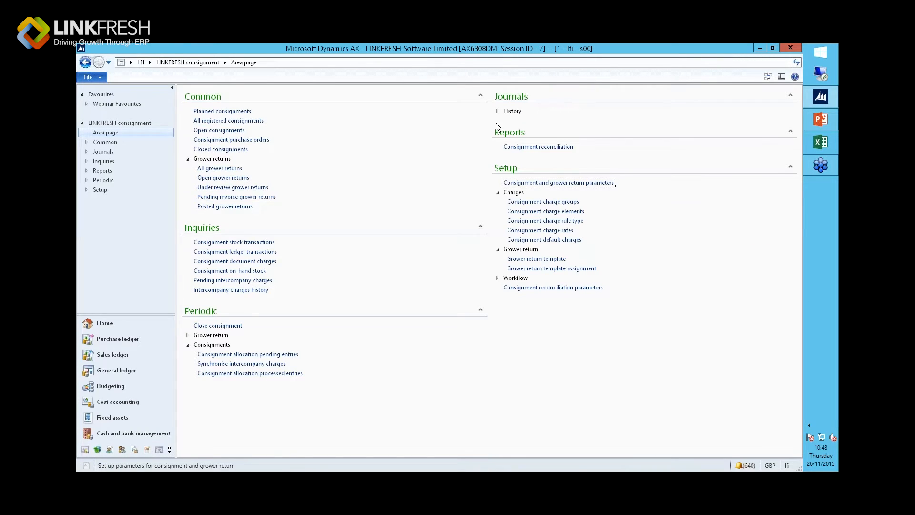
{"action": "left_click", "coordinate": [151, 63]}
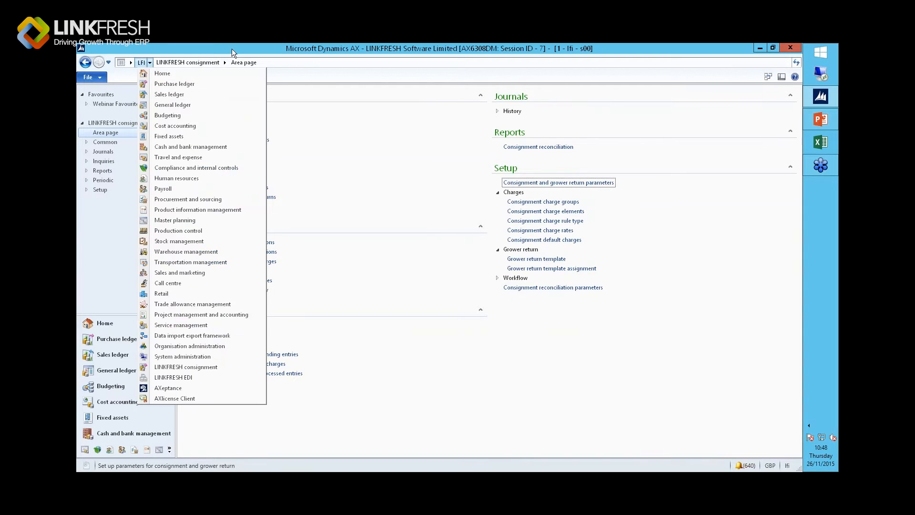
{"action": "left_click", "coordinate": [232, 49]}
{"action": "left_click", "coordinate": [151, 62]}
{"action": "left_click", "coordinate": [185, 201]}
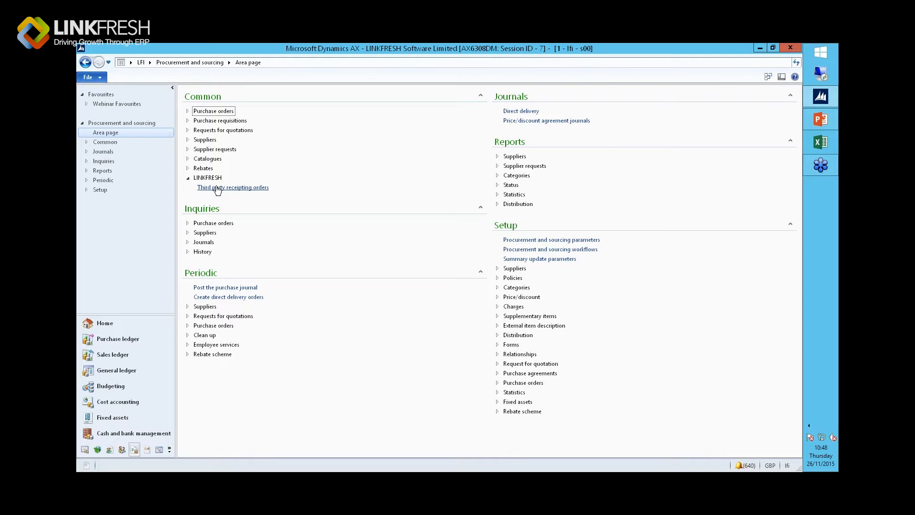
{"action": "left_click", "coordinate": [217, 188]}
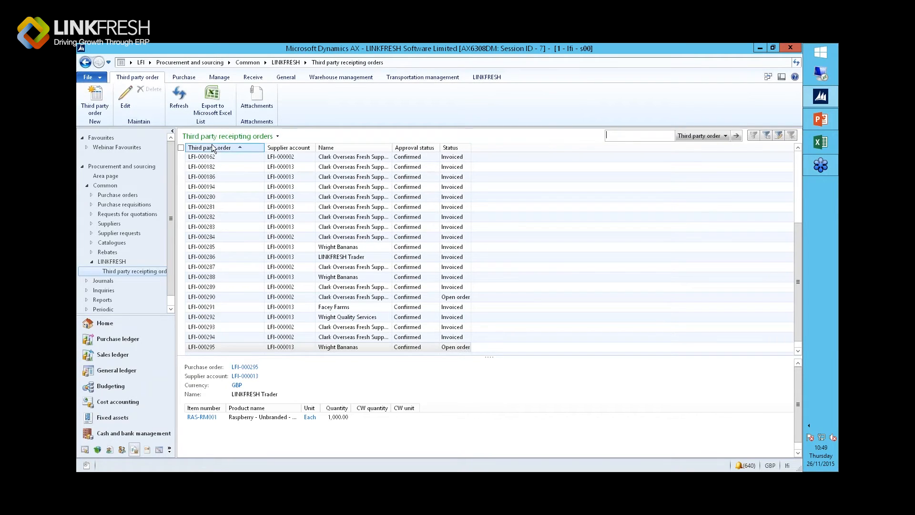
Start a new third party receipt order for the supplier Clark Overseas Fresh Supplies.
{"action": "left_click", "coordinate": [110, 115]}
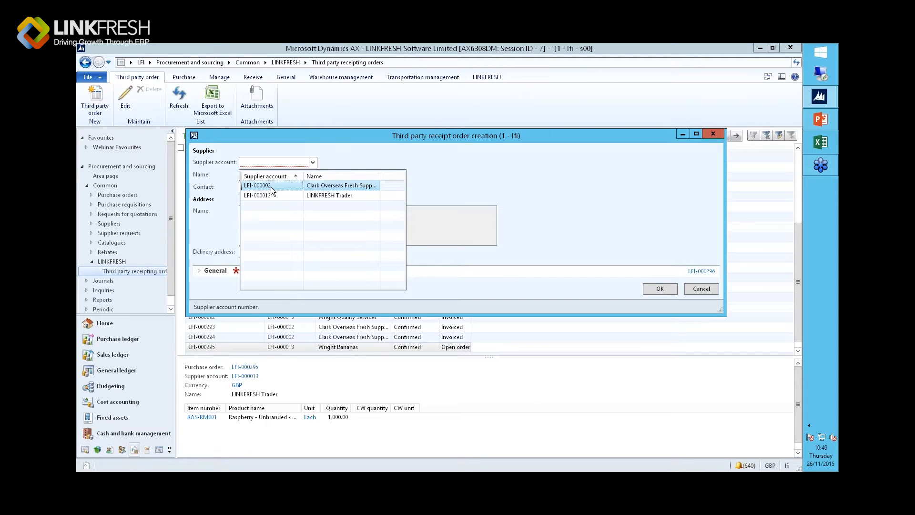
{"action": "left_click", "coordinate": [274, 188]}
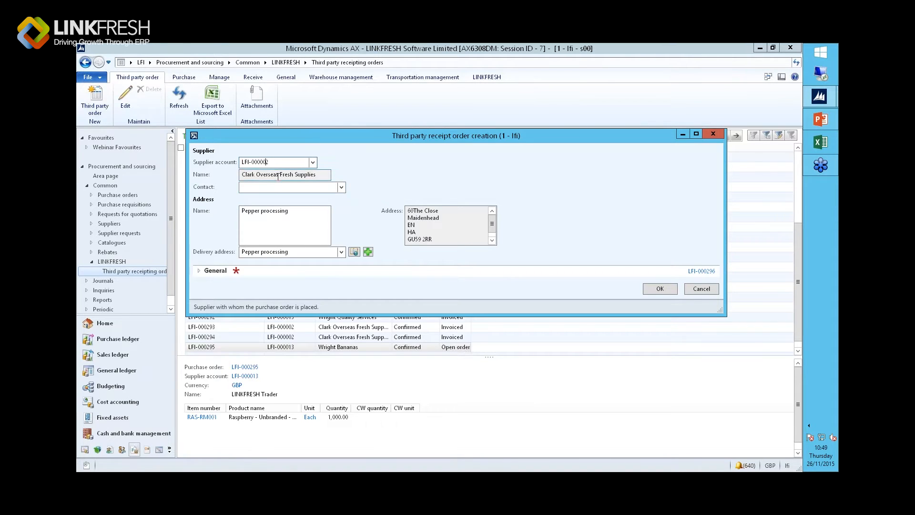
{"action": "left_click_drag", "start_coordinate": [285, 162], "coordinate": [227, 156]}
{"action": "left_click", "coordinate": [287, 176]}
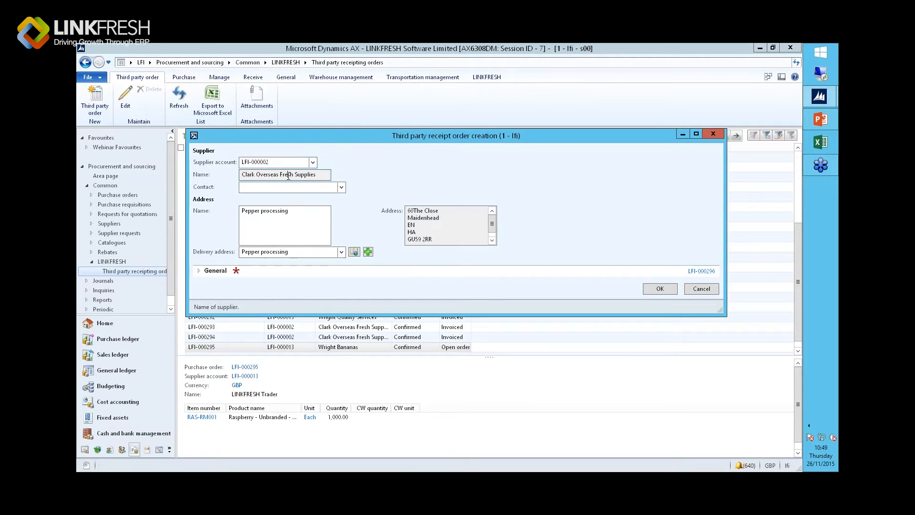
Choose Pepper processing as the delivery address of the new third party receipt order.
{"action": "left_click", "coordinate": [342, 253]}
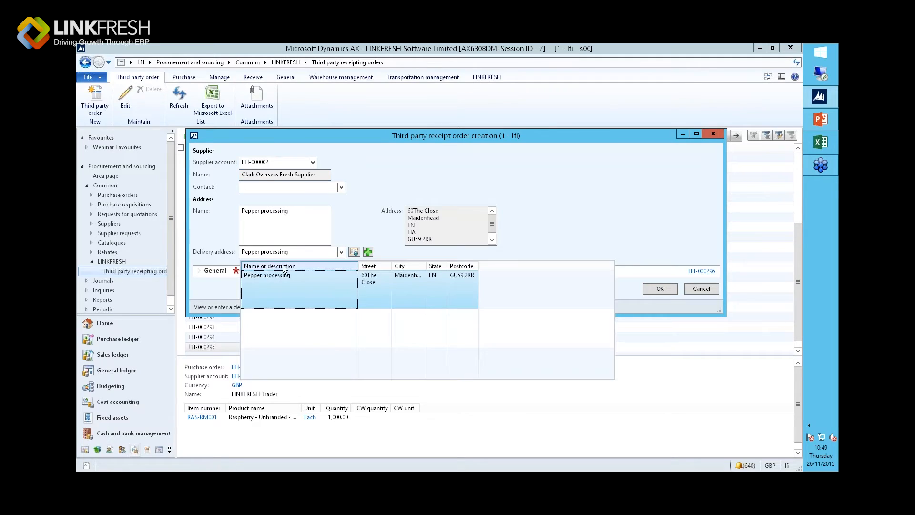
{"action": "left_click", "coordinate": [304, 282]}
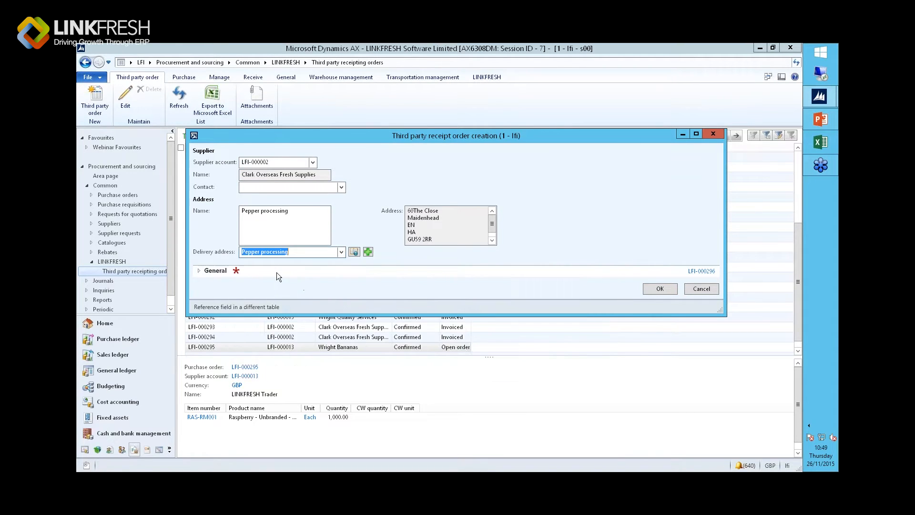
{"action": "left_click", "coordinate": [342, 252]}
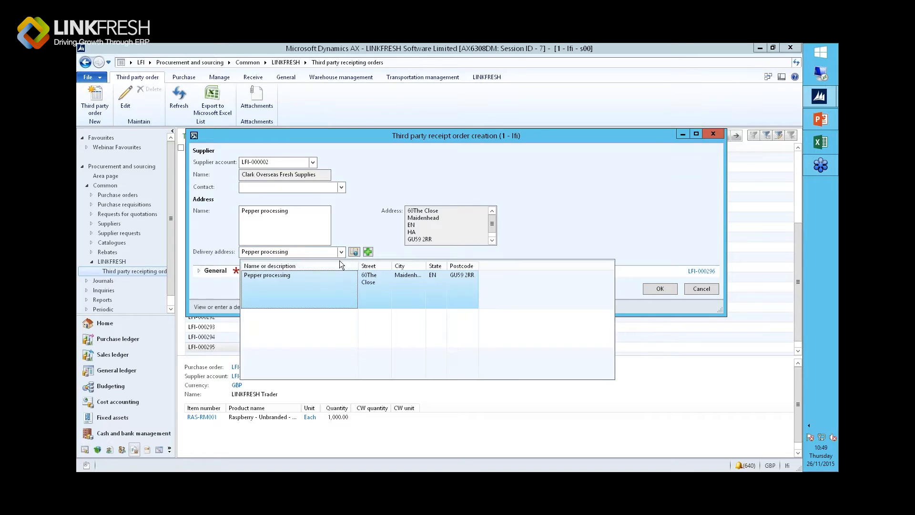
{"action": "left_click", "coordinate": [313, 272]}
Set the order's storage site to North and warehouse to N1 in its general details, and create the order.
{"action": "left_click", "coordinate": [199, 270]}
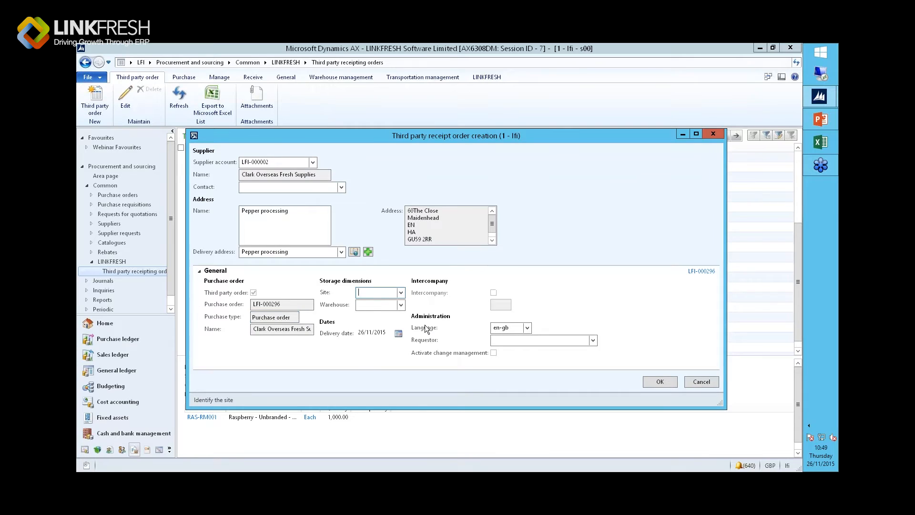
{"action": "type", "text": "North"}
{"action": "key", "text": "Tab"}
{"action": "type", "text": "N1"}
{"action": "key", "text": "Tab"}
{"action": "left_click", "coordinate": [364, 306]}
{"action": "left_click", "coordinate": [646, 381]}
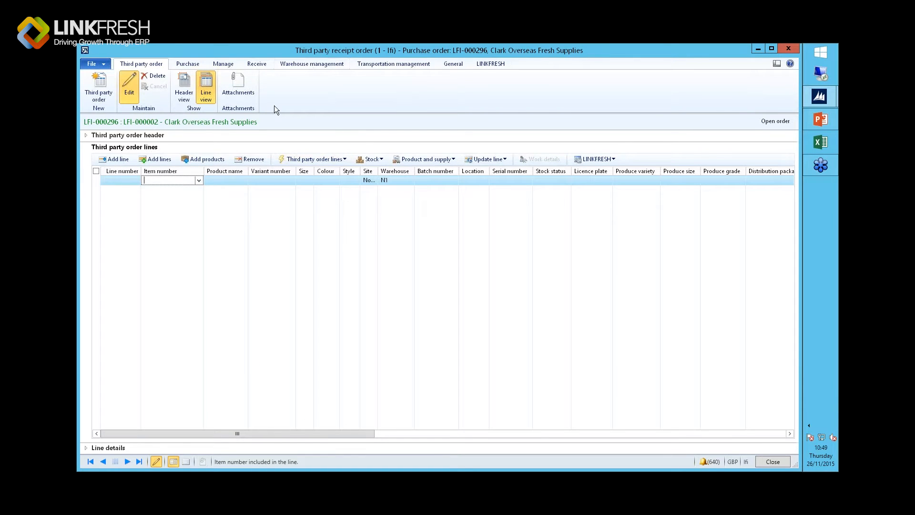
Review the new order's header details, including its supplier and invoice accounts, and return to the order lines.
{"action": "left_click", "coordinate": [85, 135]}
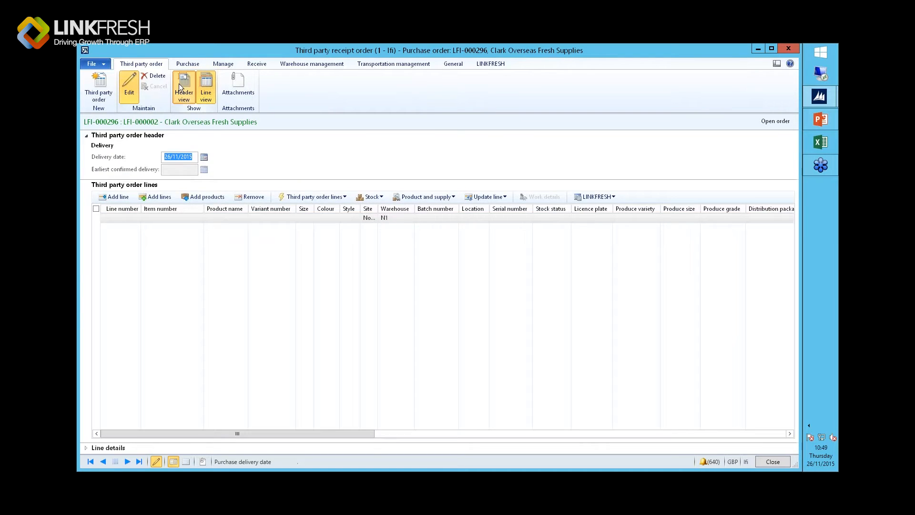
{"action": "left_click", "coordinate": [181, 86]}
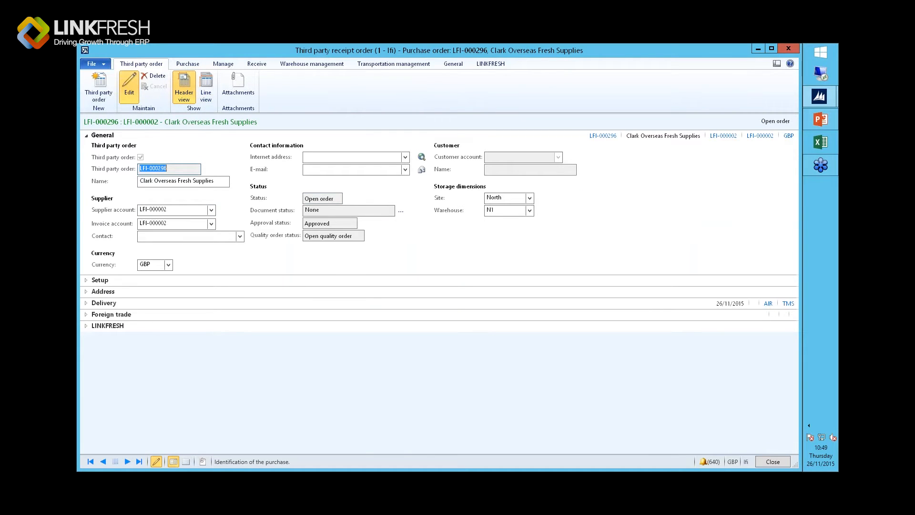
{"action": "left_click", "coordinate": [152, 210]}
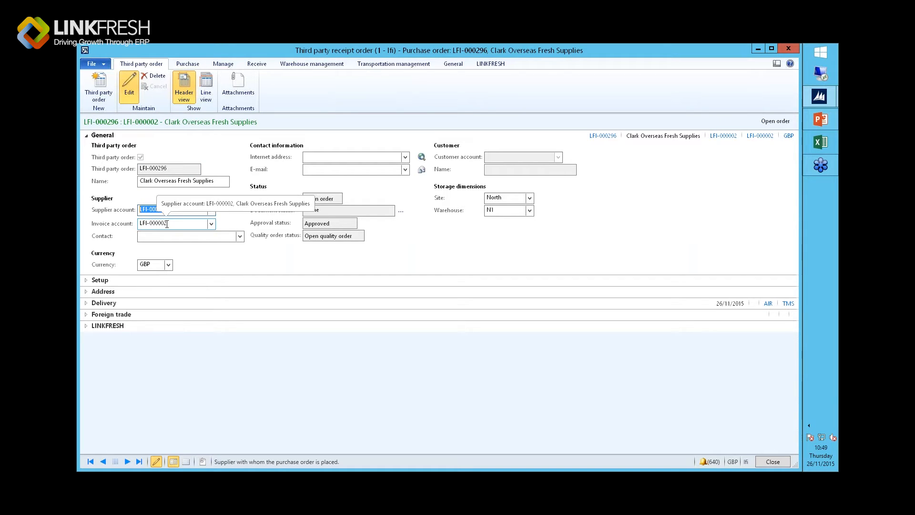
{"action": "left_click", "coordinate": [168, 224]}
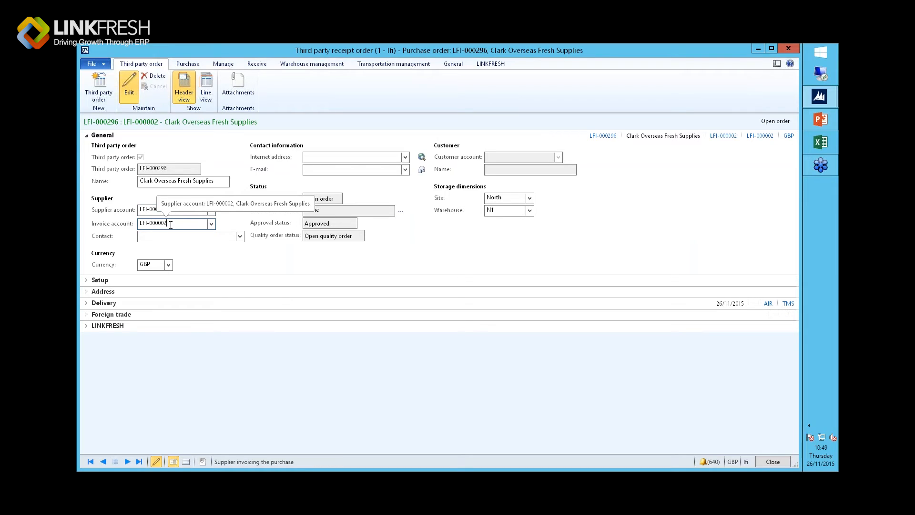
{"action": "left_click", "coordinate": [206, 87]}
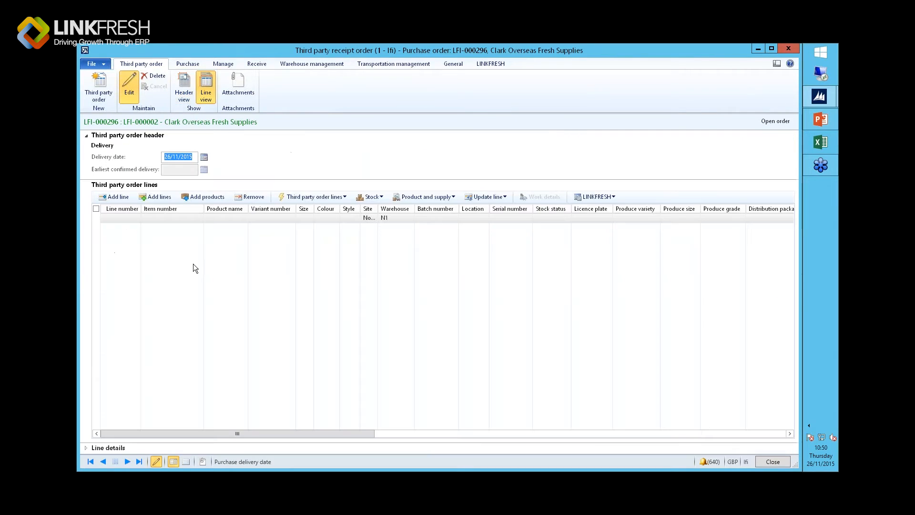
Enter the raspberry item RAS-RM001 on the first third party order line.
{"action": "left_click", "coordinate": [168, 222]}
{"action": "type", "text": "ras*"}
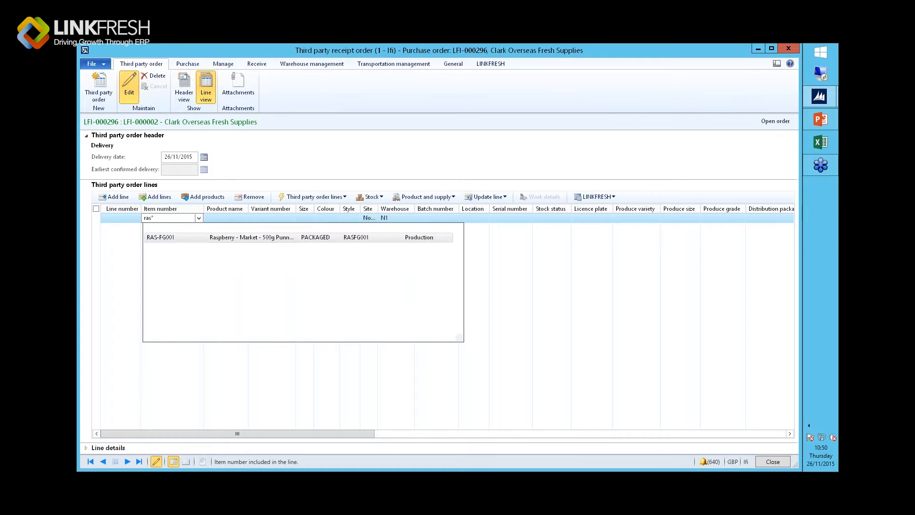
{"action": "key", "text": "Tab"}
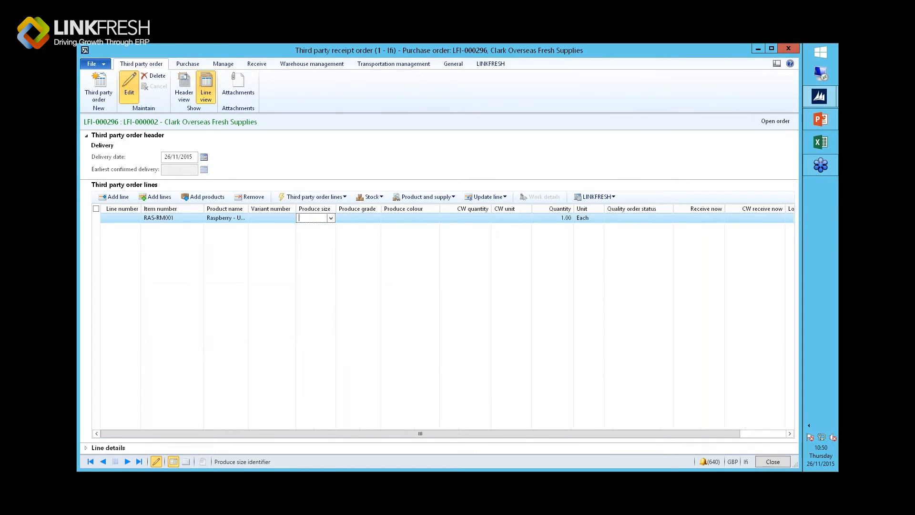
Set the raspberry line's produce size to Large, grade to Class I and colour to Pink.
{"action": "type", "text": "*"}
{"action": "key", "text": "Return"}
{"action": "key", "text": "Tab"}
{"action": "type", "text": "*"}
{"action": "key", "text": "Return"}
{"action": "key", "text": "Tab"}
{"action": "type", "text": "*"}
{"action": "key", "text": "Return"}
{"action": "key", "text": "Tab"}
Set the raspberry line's quantity to 1,000 and widen the product name column to show the full description.
{"action": "type", "text": "1,000"}
{"action": "key", "text": "Tab"}
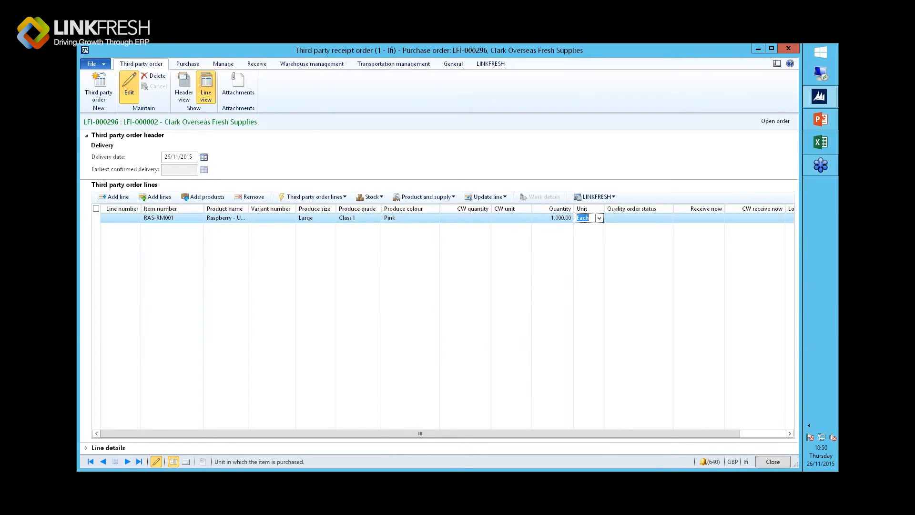
{"action": "key", "text": "shift+Tab"}
{"action": "key", "text": "Tab"}
{"action": "key", "text": "Tab"}
{"action": "key", "text": "Tab"}
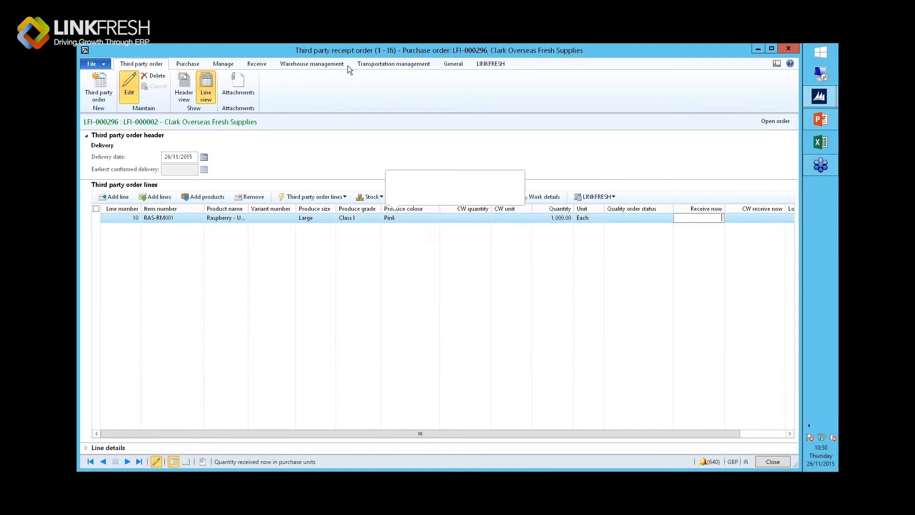
{"action": "left_click", "coordinate": [168, 218]}
{"action": "left_click_drag", "start_coordinate": [248, 210], "coordinate": [287, 216]}
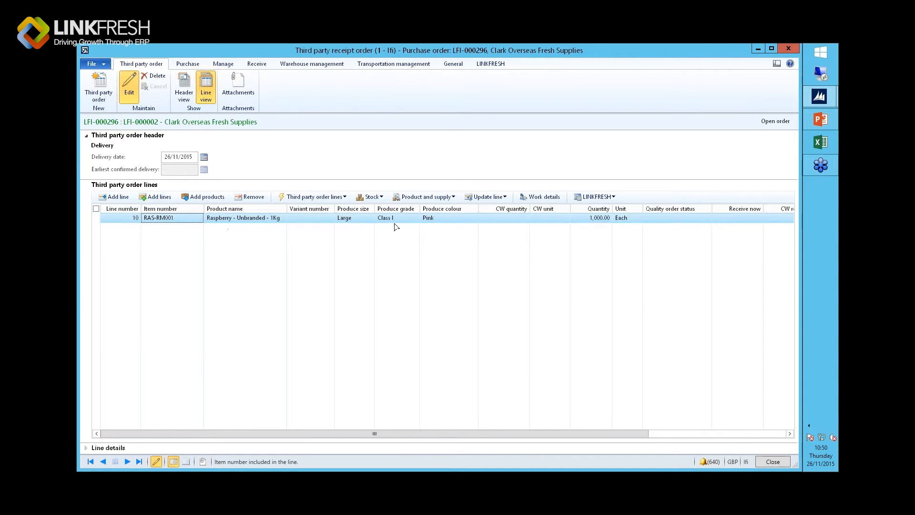
Confirm the third party receipt order, read the enlarged consignment message and close it.
{"action": "left_click", "coordinate": [175, 157]}
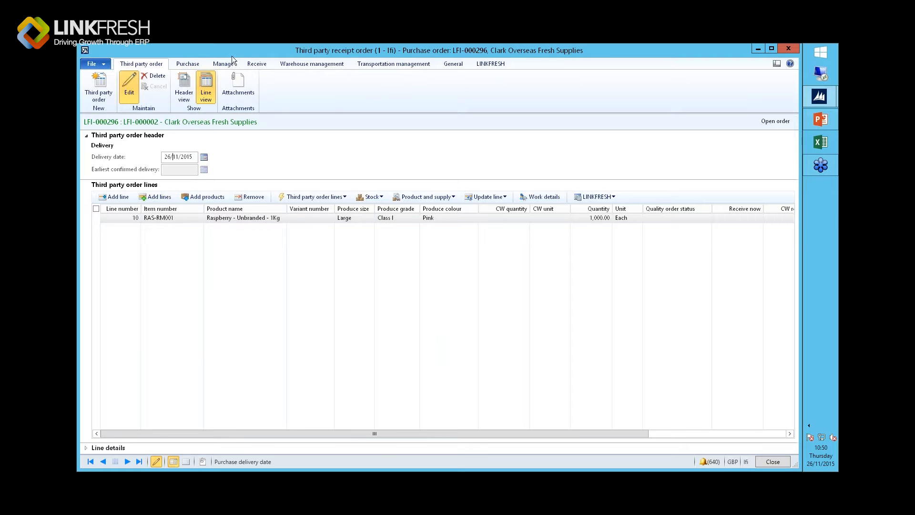
{"action": "left_click", "coordinate": [190, 65]}
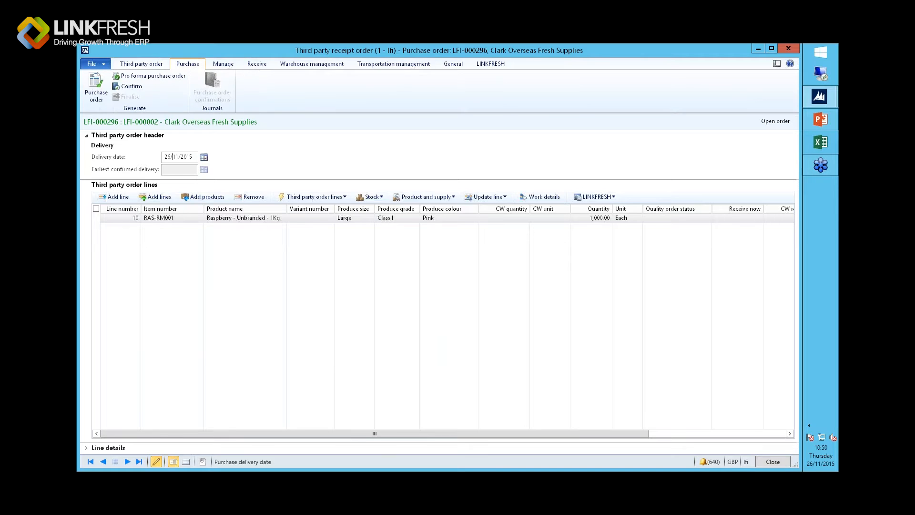
{"action": "left_click", "coordinate": [132, 88]}
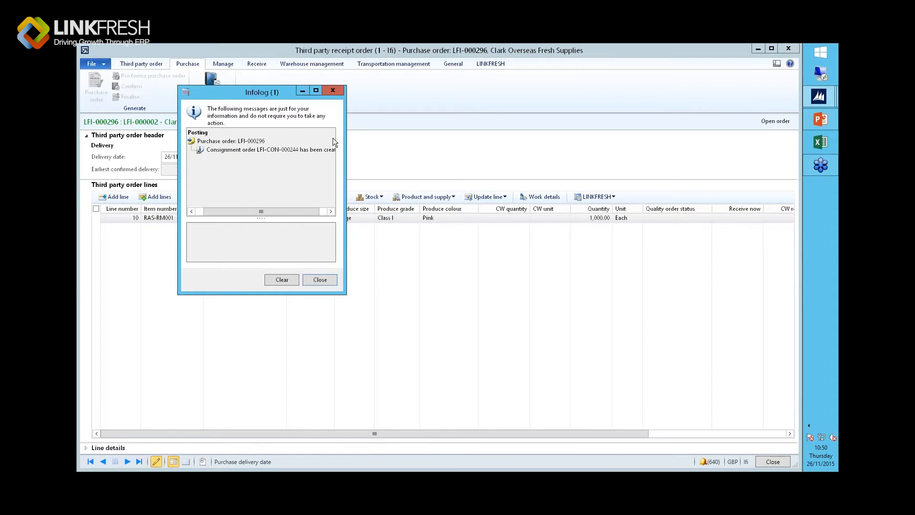
{"action": "left_click_drag", "start_coordinate": [269, 85], "coordinate": [313, 237]}
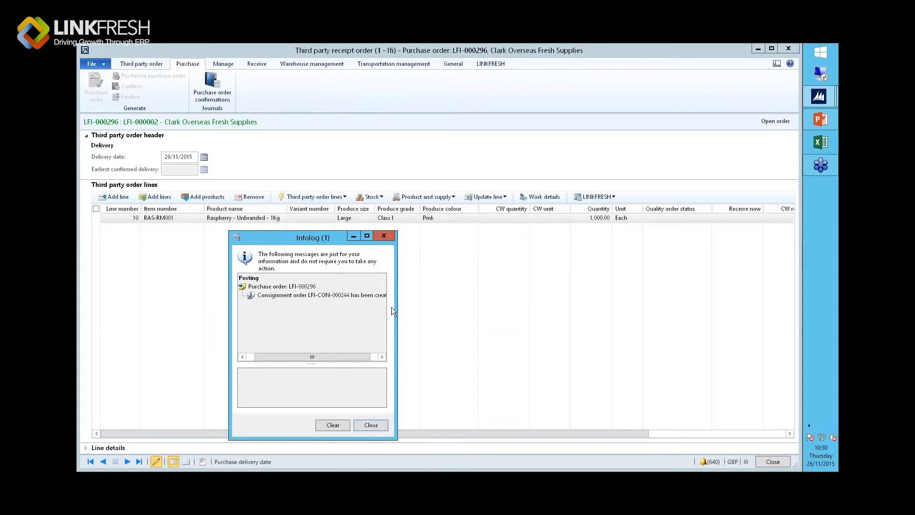
{"action": "left_click_drag", "start_coordinate": [395, 303], "coordinate": [582, 329]}
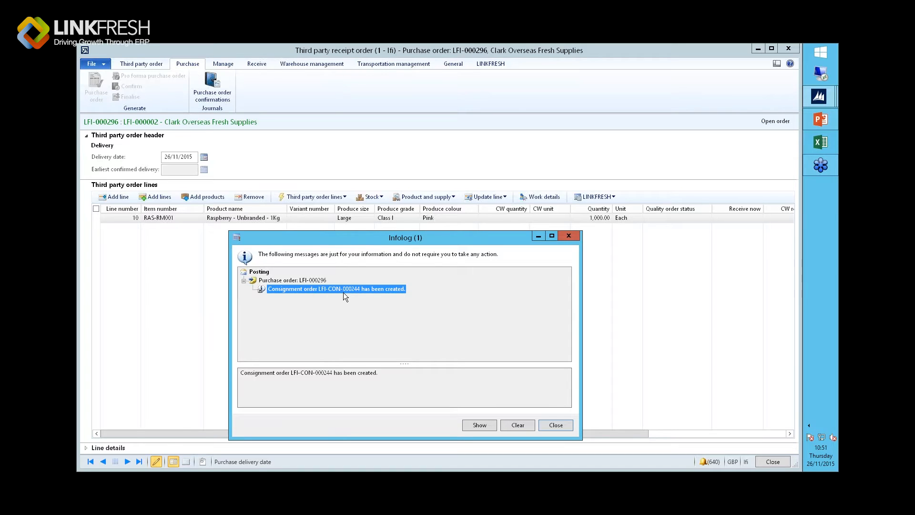
{"action": "left_click", "coordinate": [556, 425]}
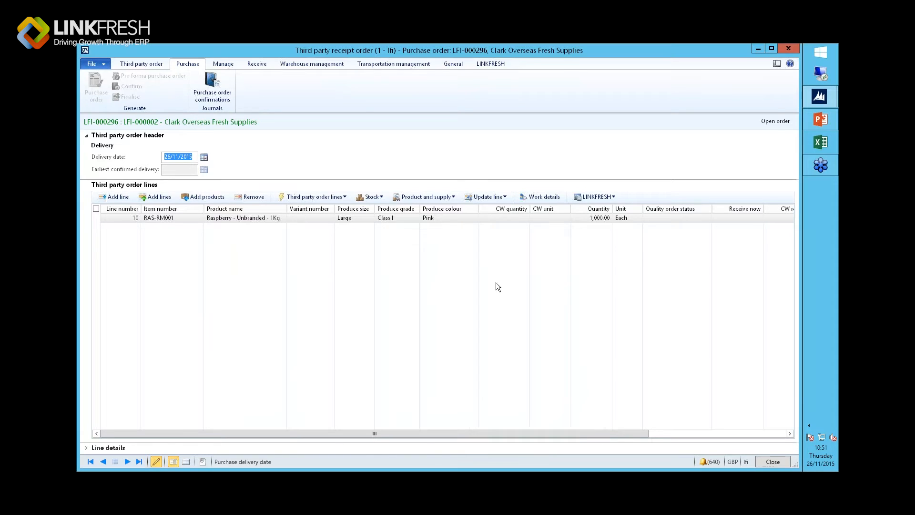
Create a warehouse process order for the third party receipt order.
{"action": "left_click", "coordinate": [494, 65]}
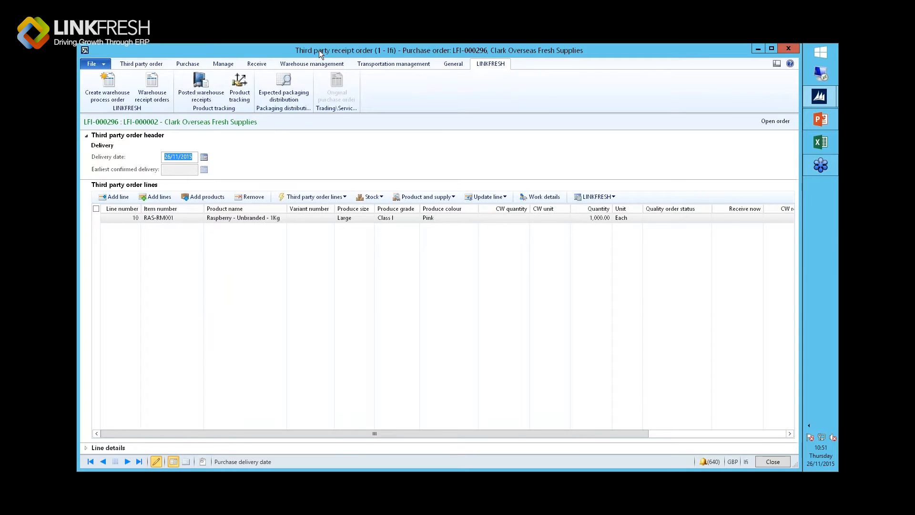
{"action": "left_click", "coordinate": [491, 218]}
{"action": "key", "text": "Tab"}
{"action": "key", "text": "Tab"}
{"action": "key", "text": "Tab"}
{"action": "key", "text": "Tab"}
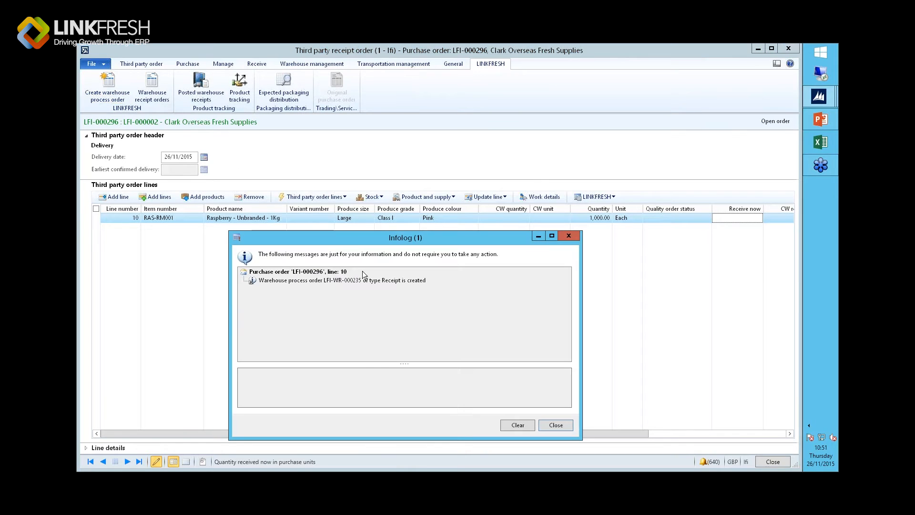
Open the new warehouse process order from its creation message.
{"action": "left_click", "coordinate": [360, 281]}
{"action": "left_click_drag", "start_coordinate": [453, 238], "coordinate": [387, 147]}
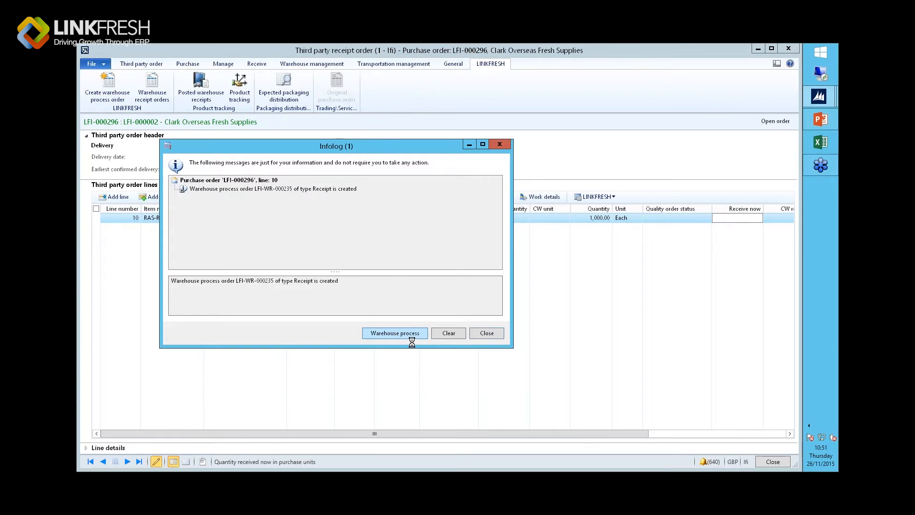
{"action": "left_click", "coordinate": [411, 336]}
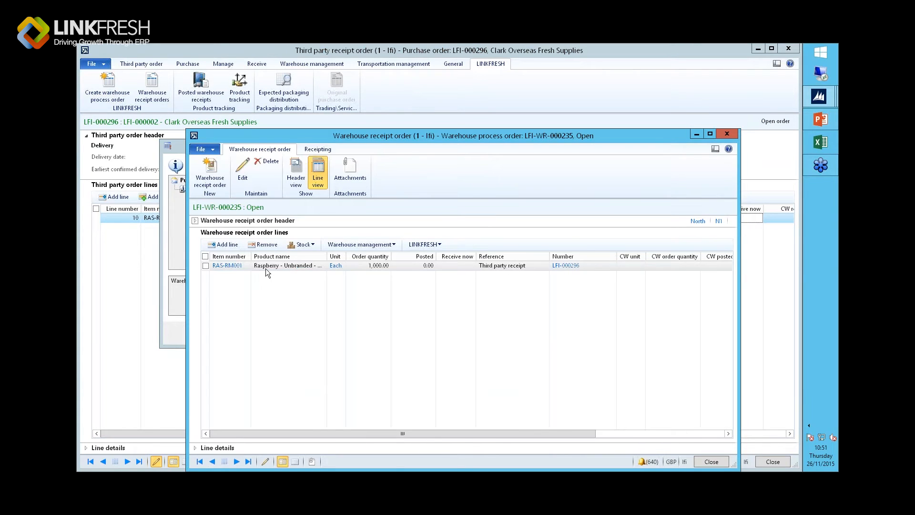
Return to the third party receipt order and open the consignment document charges of its raspberry line.
{"action": "left_click", "coordinate": [265, 267]}
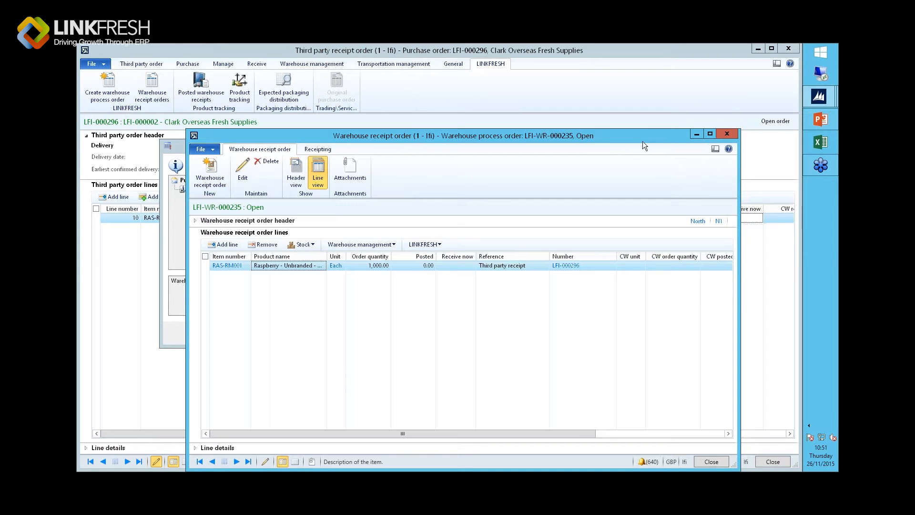
{"action": "left_click_drag", "start_coordinate": [631, 136], "coordinate": [631, 273]}
{"action": "left_click_drag", "start_coordinate": [453, 148], "coordinate": [419, 242]}
{"action": "left_click", "coordinate": [614, 196]}
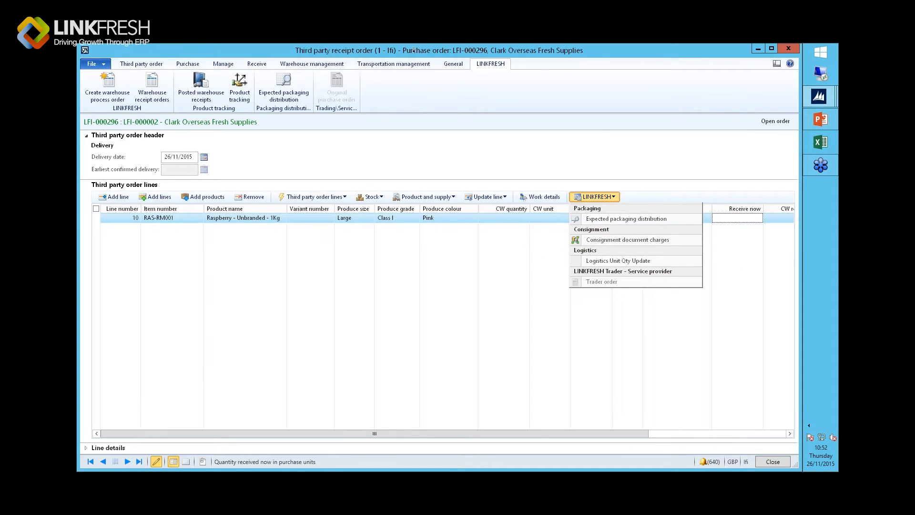
{"action": "left_click", "coordinate": [606, 240]}
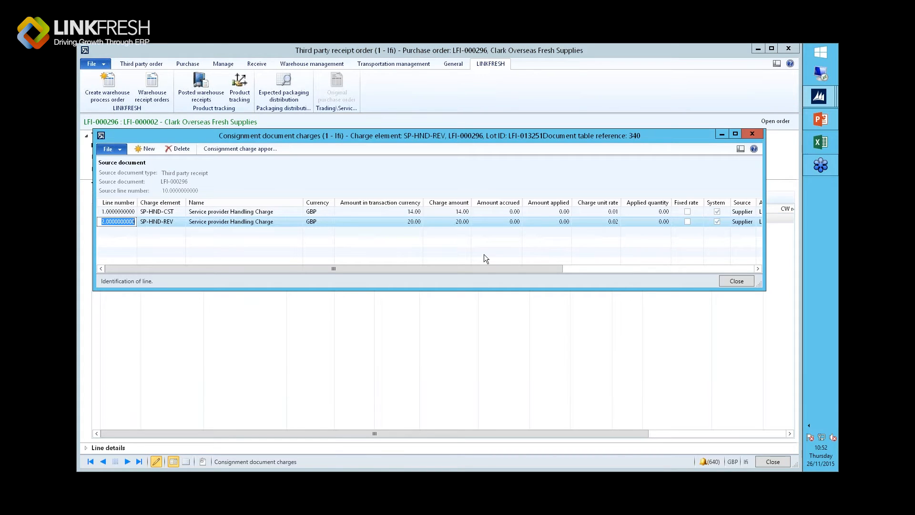
Examine the amounts of the SP-HND-CST and SP-HND-REV service provider handling charges, and close the charges window.
{"action": "left_click", "coordinate": [228, 212]}
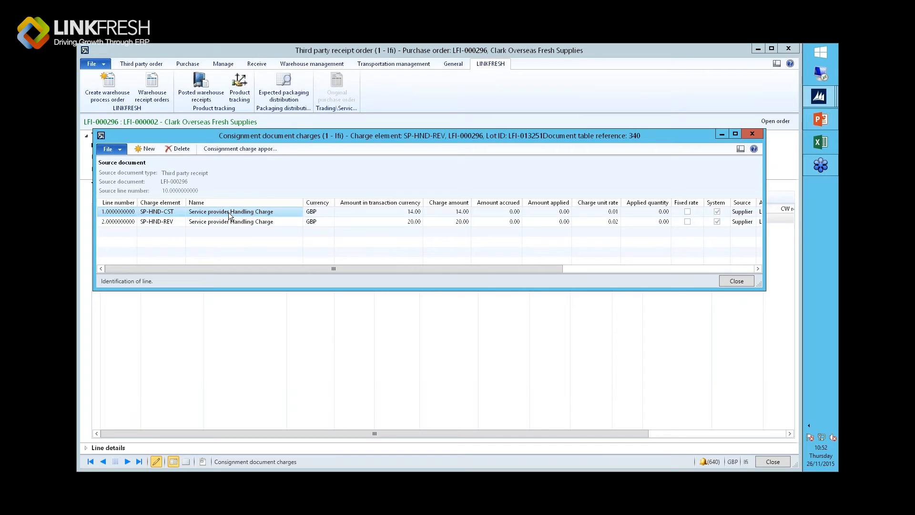
{"action": "left_click_drag", "start_coordinate": [297, 138], "coordinate": [299, 232]}
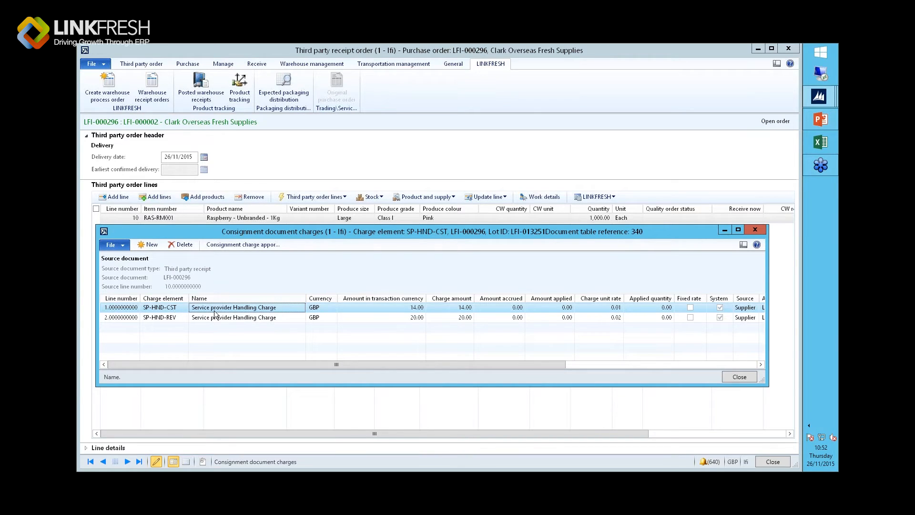
{"action": "left_click", "coordinate": [185, 309]}
{"action": "left_click", "coordinate": [398, 307]}
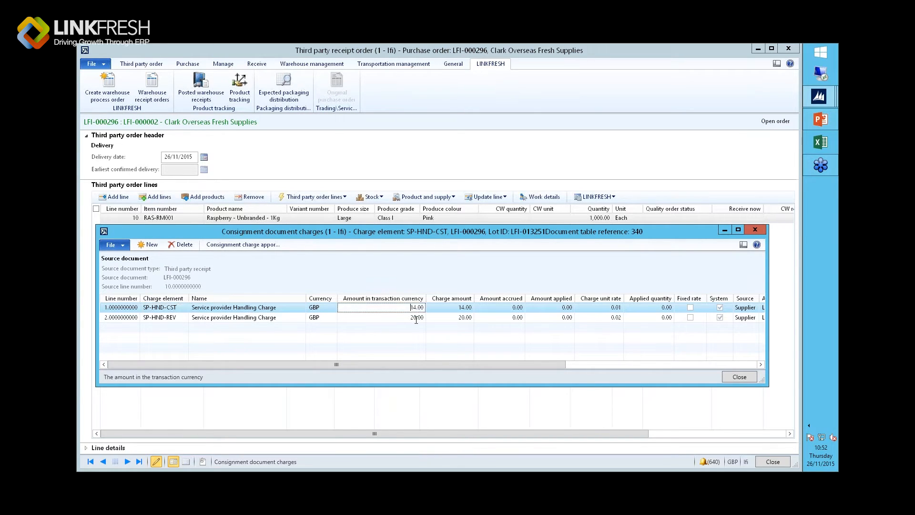
{"action": "double_click", "coordinate": [414, 309]}
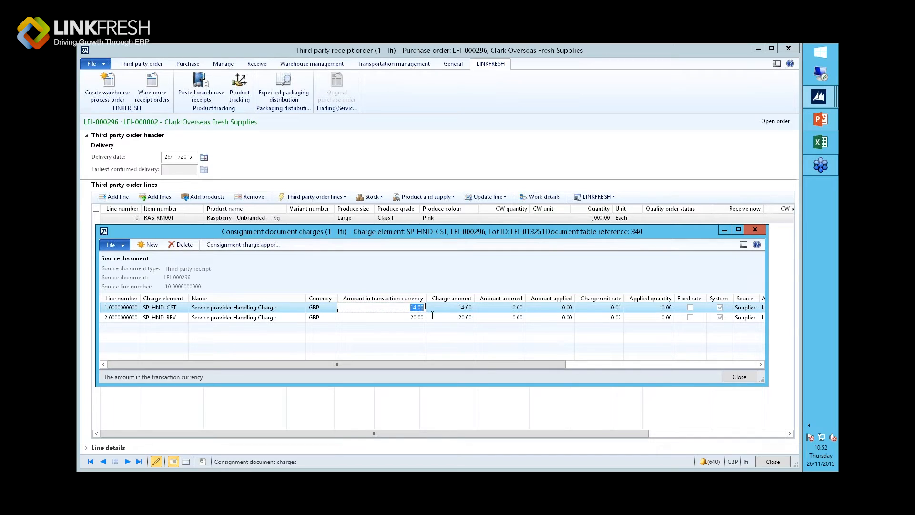
{"action": "left_click", "coordinate": [111, 307]}
{"action": "left_click", "coordinate": [248, 311]}
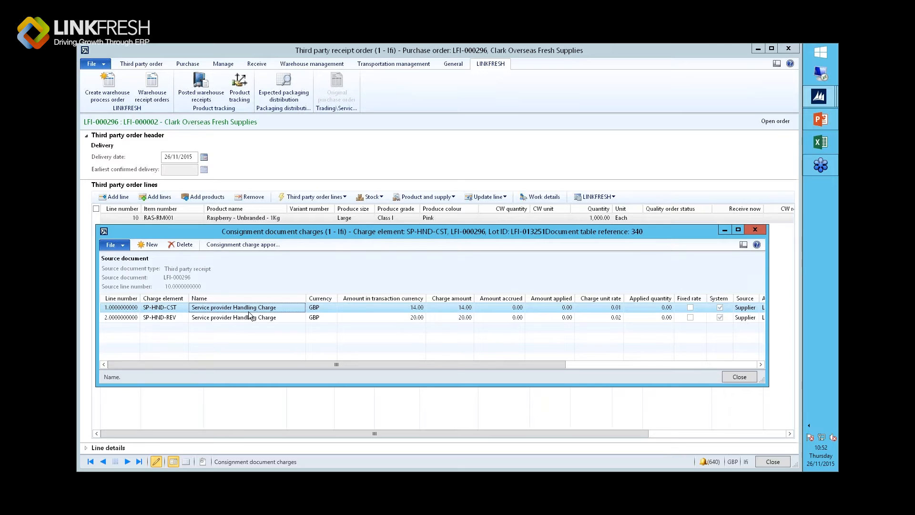
{"action": "left_click", "coordinate": [401, 307]}
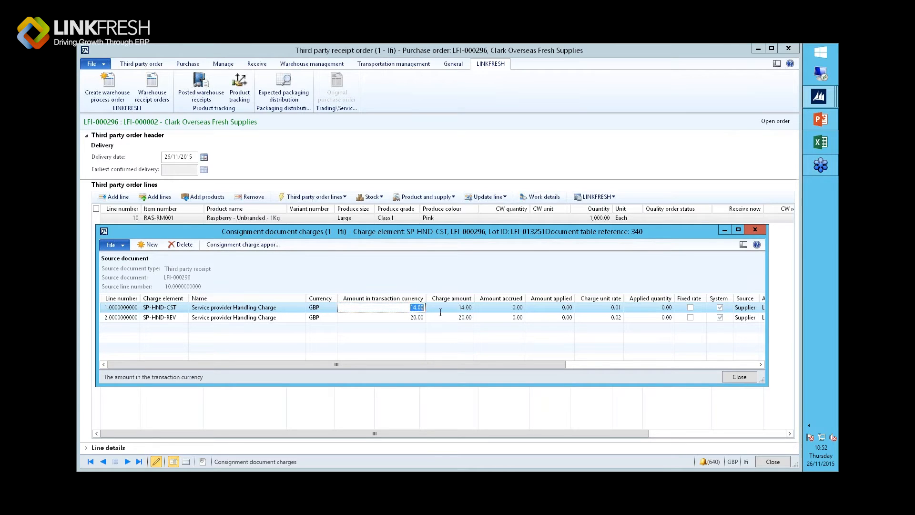
{"action": "left_click", "coordinate": [262, 317]}
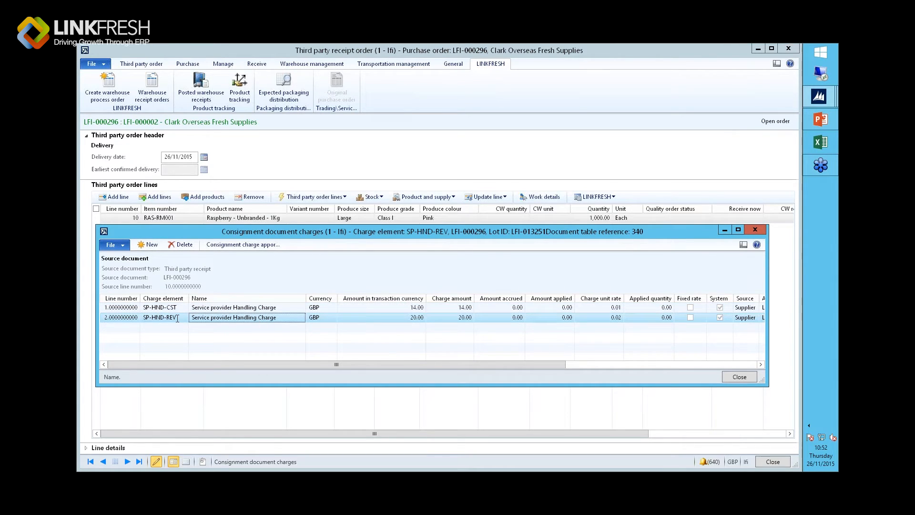
{"action": "left_click", "coordinate": [389, 322]}
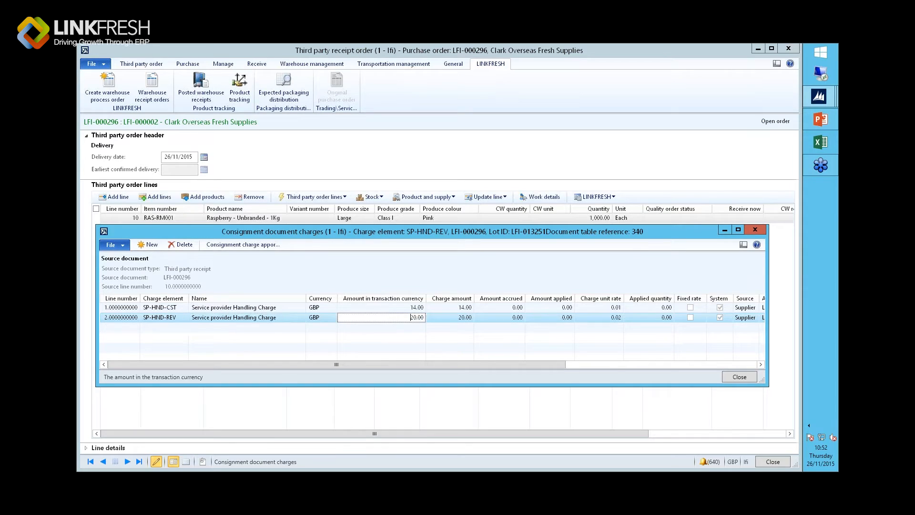
{"action": "left_click", "coordinate": [740, 377]}
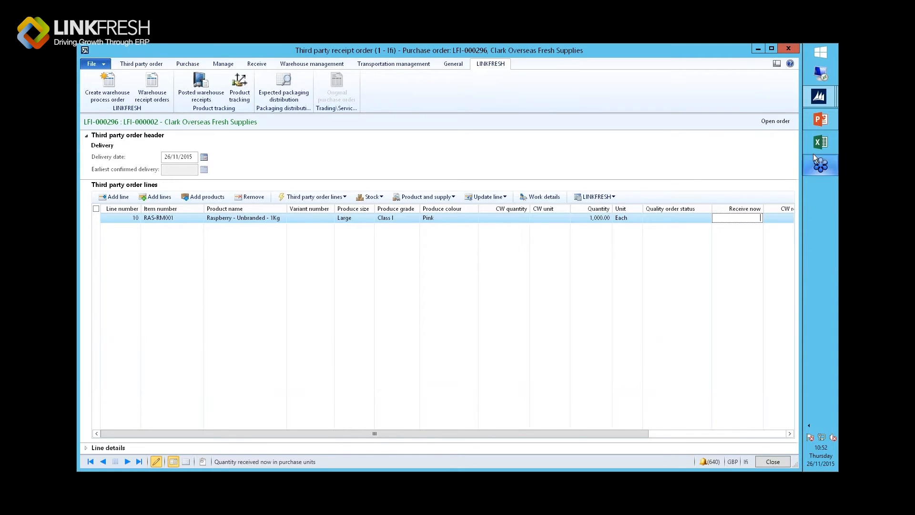
Switch back to the warehouse receipt order, maximise it and open its product tracking builder.
{"action": "mouse_move", "coordinate": [820, 92]}
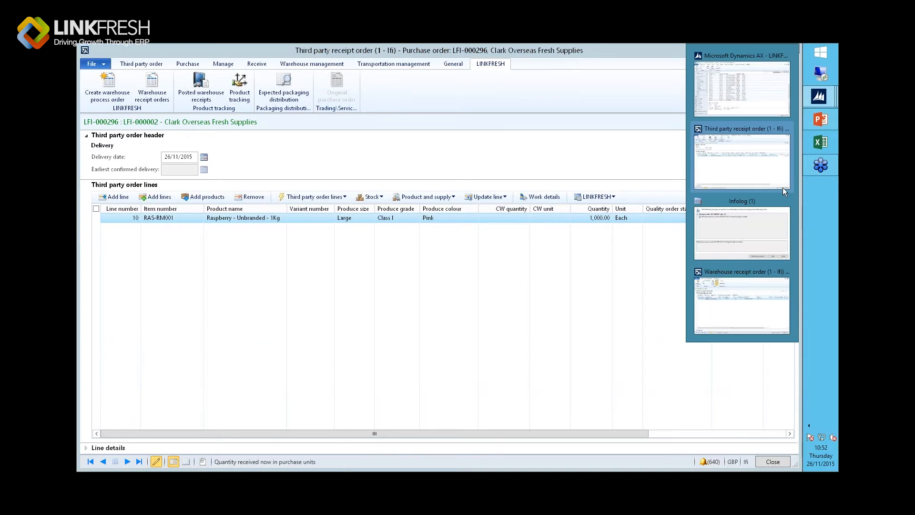
{"action": "left_click", "coordinate": [748, 277]}
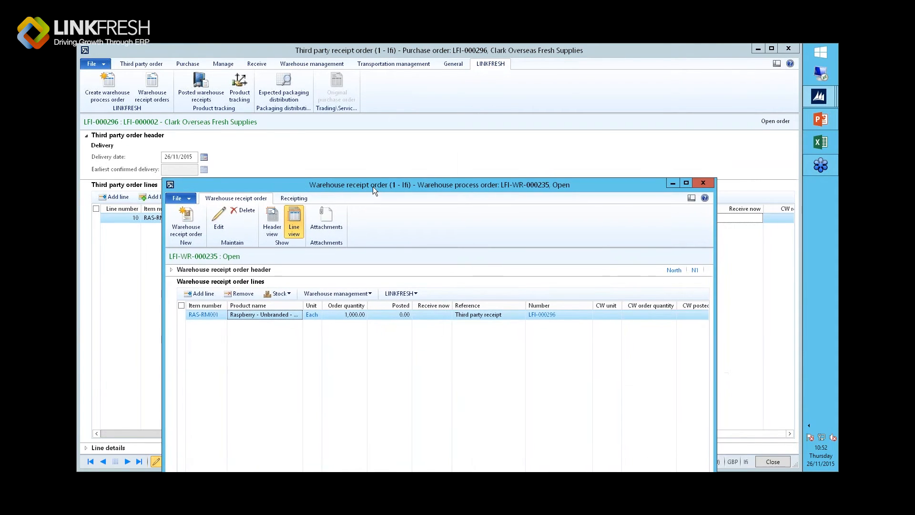
{"action": "double_click", "coordinate": [373, 187]}
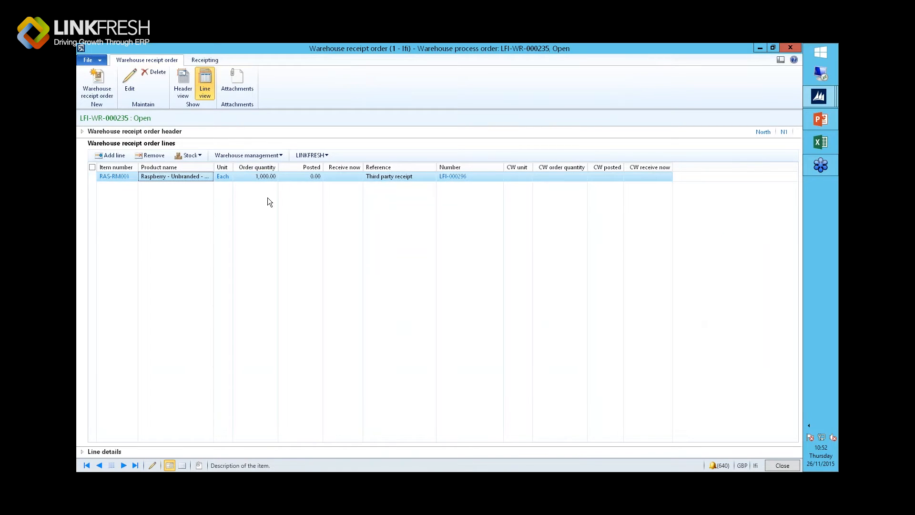
{"action": "left_click", "coordinate": [201, 60]}
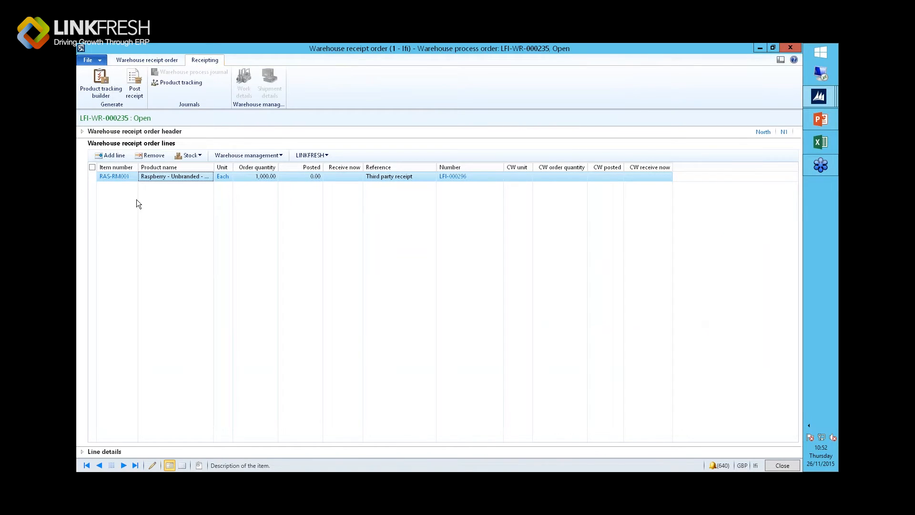
{"action": "left_click", "coordinate": [95, 89]}
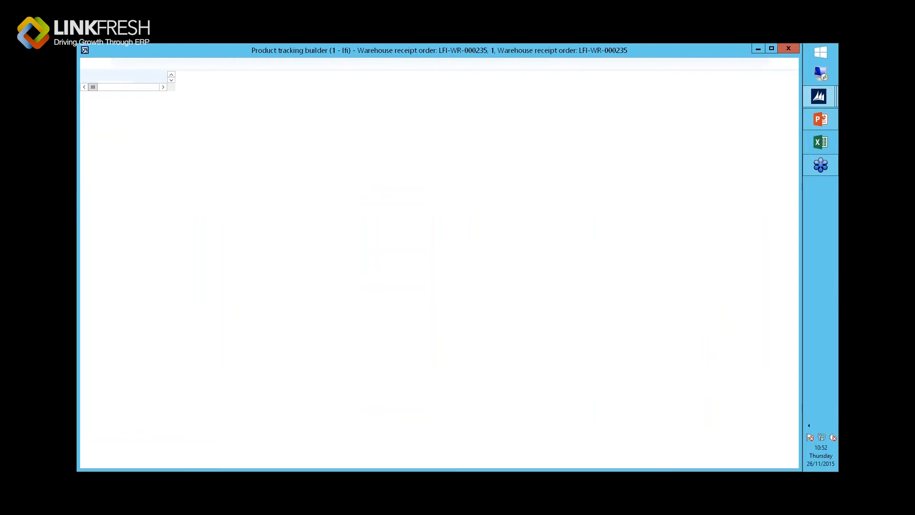
{"action": "left_click_drag", "start_coordinate": [248, 55], "coordinate": [292, 199]}
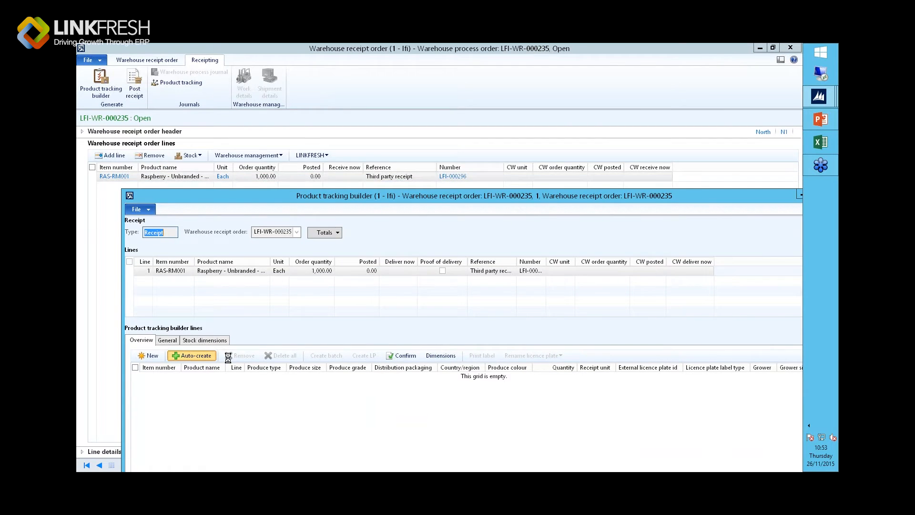
Set up automatic product tracking creation with quantity 1,000, unit Each and distribution packaging 50YTPP.
{"action": "left_click", "coordinate": [193, 355]}
{"action": "left_click_drag", "start_coordinate": [328, 89], "coordinate": [412, 282]}
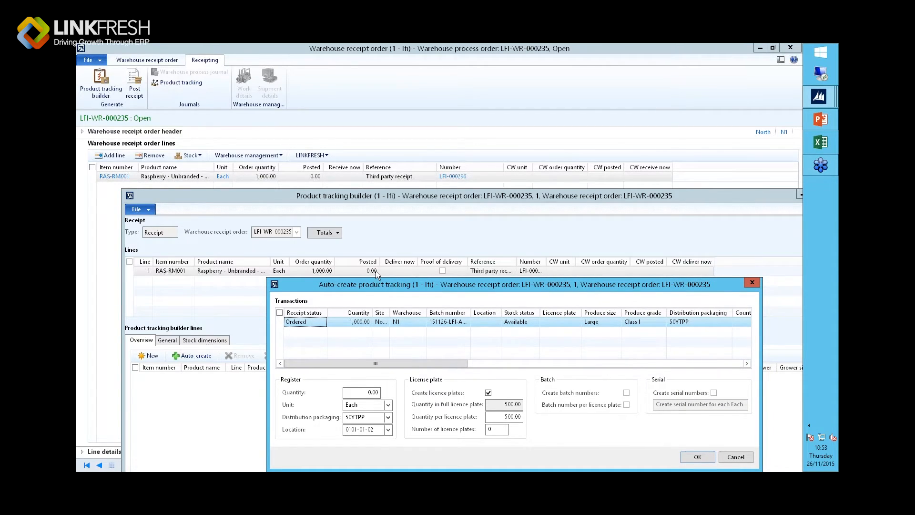
{"action": "left_click_drag", "start_coordinate": [382, 286], "coordinate": [354, 185]}
{"action": "left_click", "coordinate": [353, 292]}
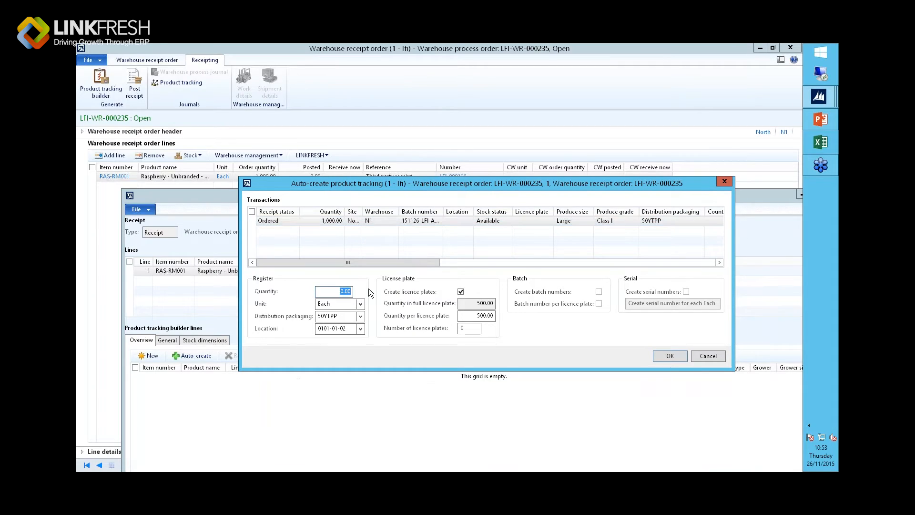
{"action": "type", "text": "1000"}
{"action": "key", "text": "Tab"}
{"action": "left_click", "coordinate": [339, 305]}
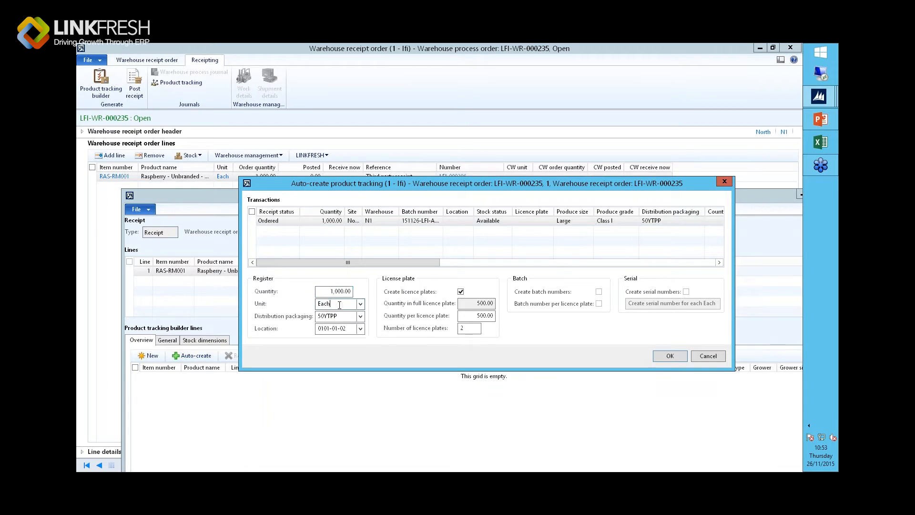
{"action": "left_click", "coordinate": [361, 316]}
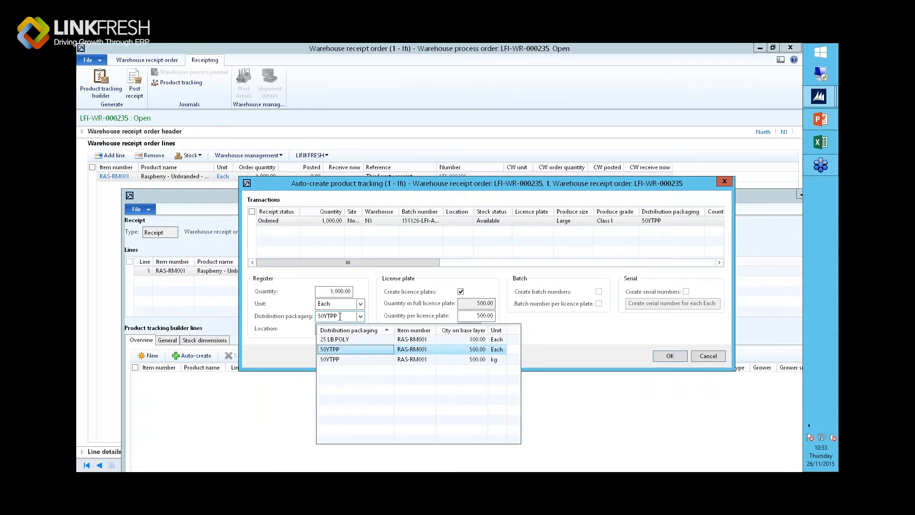
{"action": "left_click", "coordinate": [352, 349]}
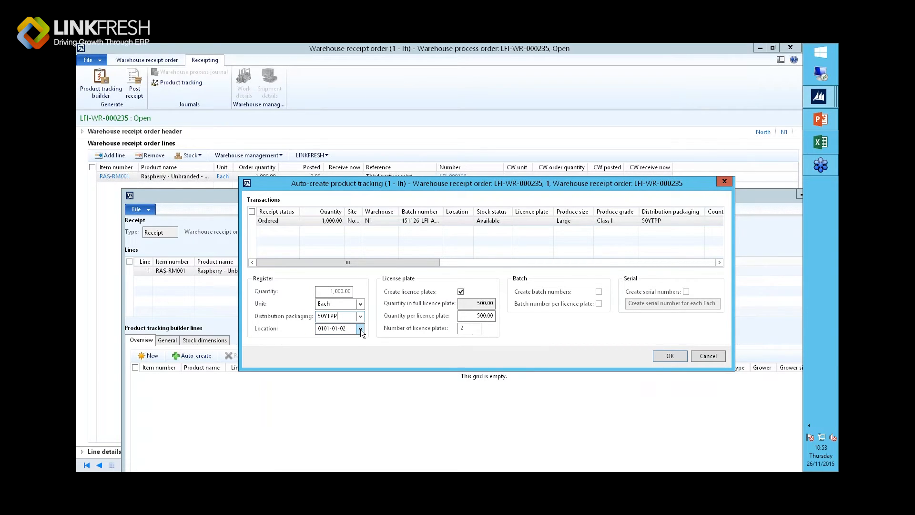
Check the register quantity, packaging and licence plate values, and generate the product tracking lines.
{"action": "left_click", "coordinate": [340, 291]}
{"action": "left_click", "coordinate": [343, 318]}
{"action": "left_click", "coordinate": [471, 304]}
{"action": "key", "text": "Tab"}
{"action": "left_click_drag", "start_coordinate": [468, 314], "coordinate": [452, 329]}
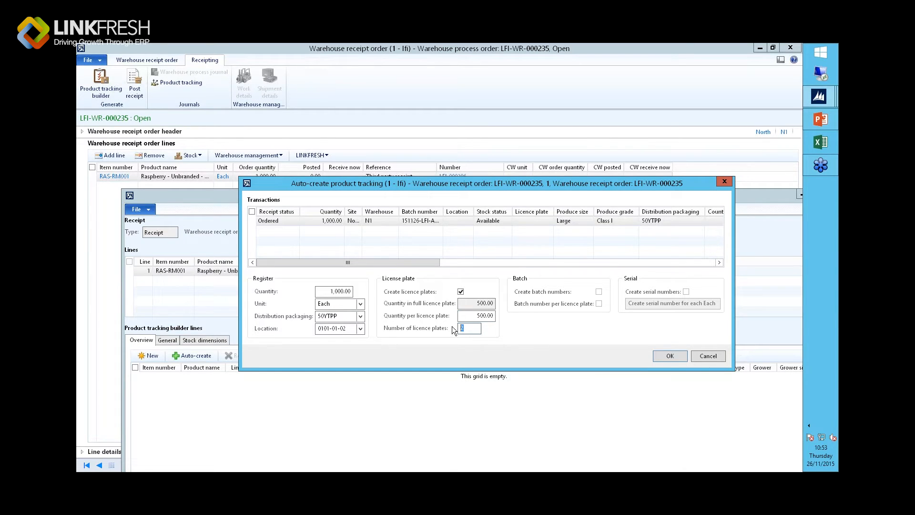
{"action": "left_click", "coordinate": [669, 357]}
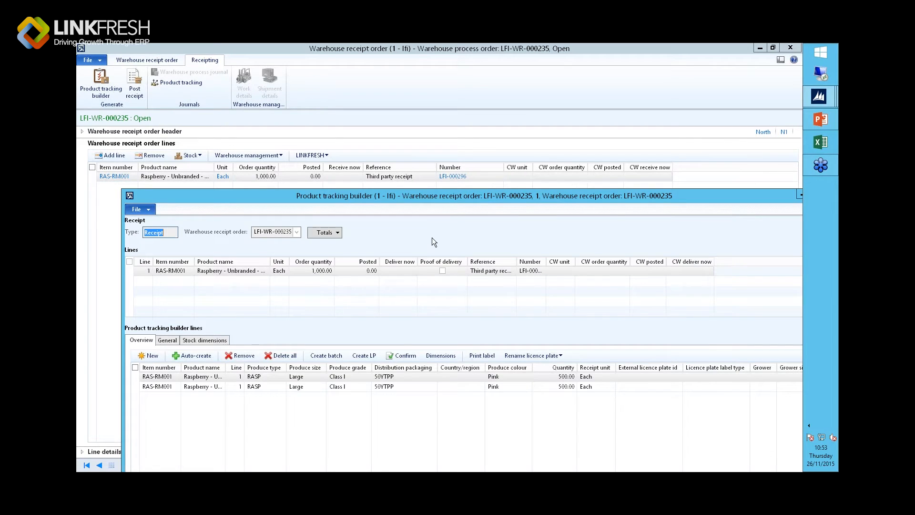
Assign a grower and the grower site MF-01 South to the first tracking line, and check both tracking lines.
{"action": "left_click_drag", "start_coordinate": [429, 202], "coordinate": [413, 150]}
{"action": "left_click", "coordinate": [753, 325]}
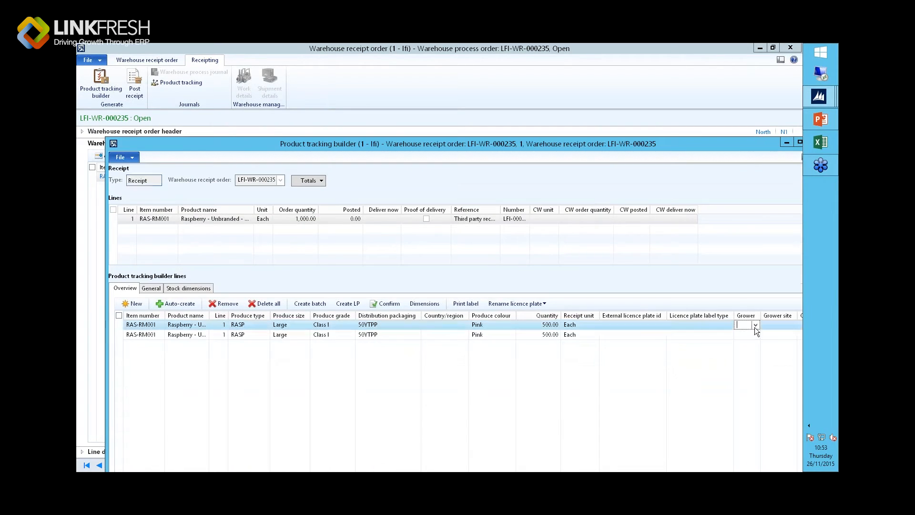
{"action": "left_click", "coordinate": [756, 325]}
{"action": "left_click", "coordinate": [671, 238]}
{"action": "left_click", "coordinate": [773, 325]}
{"action": "left_click", "coordinate": [792, 324]}
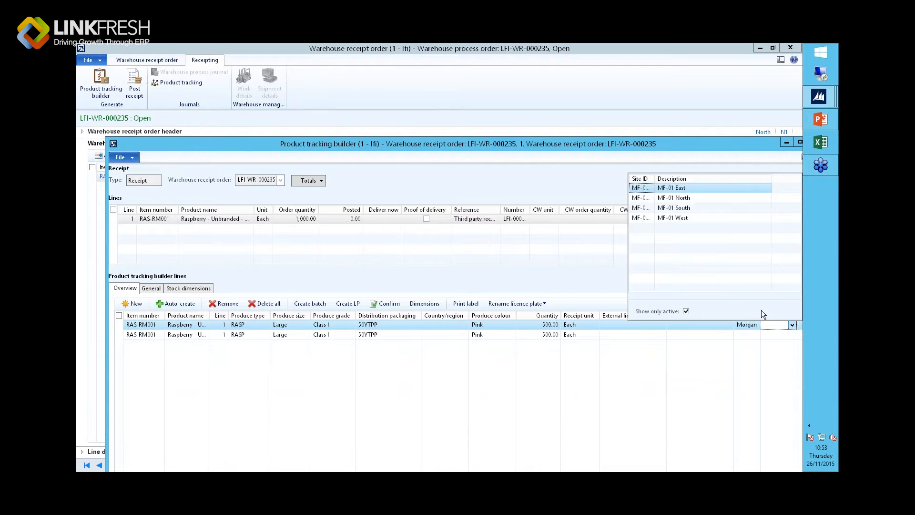
{"action": "left_click", "coordinate": [637, 211]}
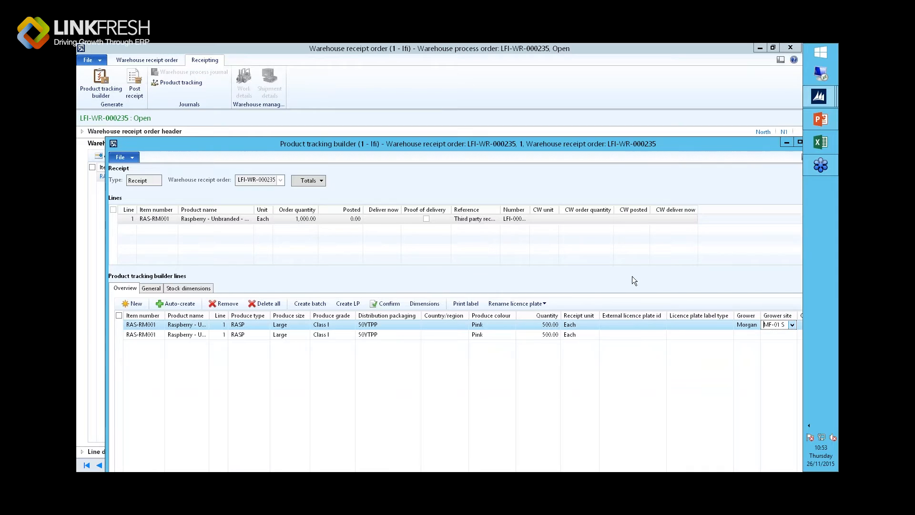
{"action": "left_click", "coordinate": [398, 325]}
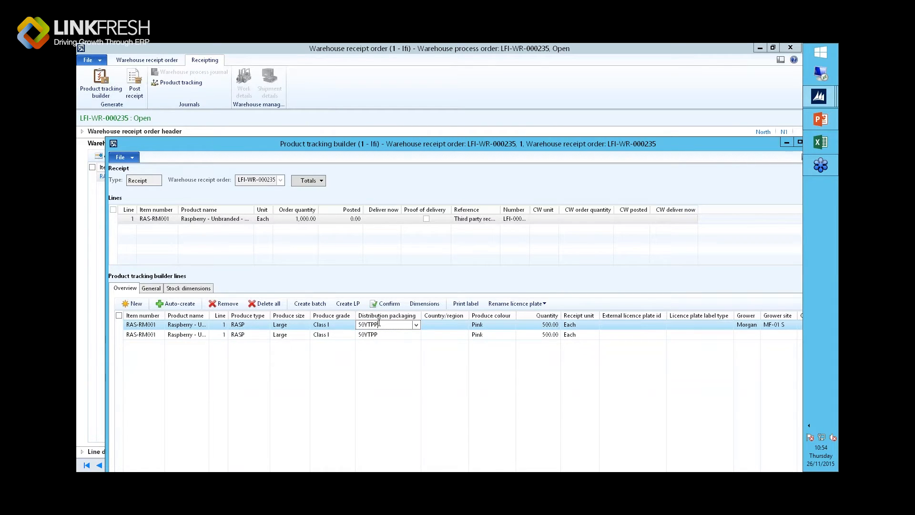
{"action": "left_click", "coordinate": [366, 335]}
{"action": "left_click", "coordinate": [369, 324]}
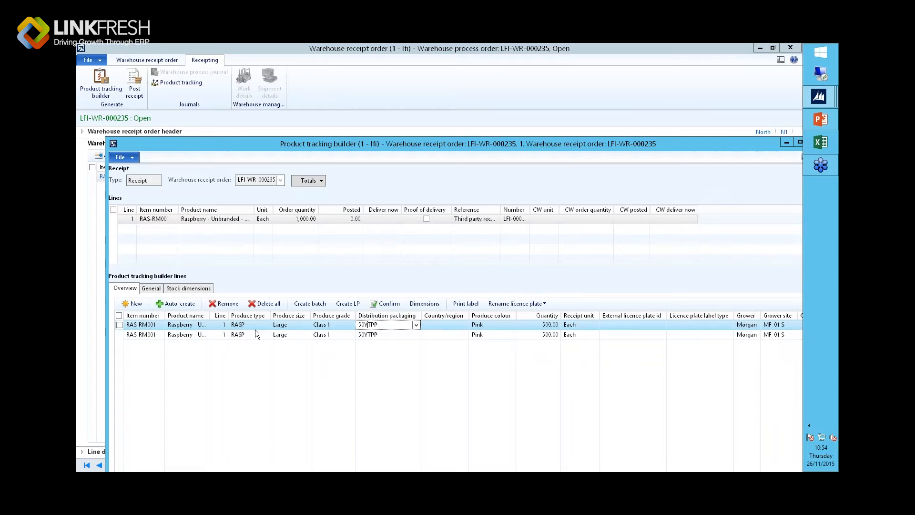
Display the licence plate and batch number dimensions in the product tracking builder lines.
{"action": "left_click", "coordinate": [417, 304]}
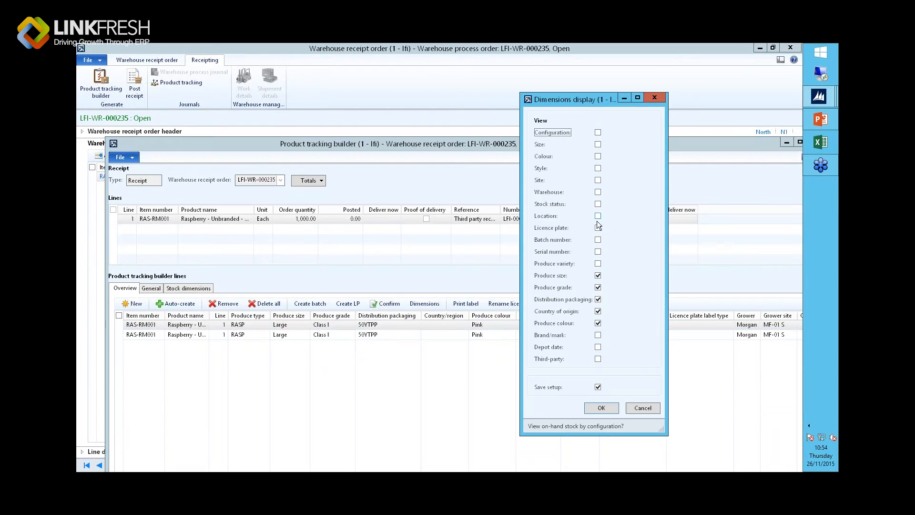
{"action": "left_click", "coordinate": [598, 228]}
{"action": "left_click", "coordinate": [599, 240]}
{"action": "left_click", "coordinate": [601, 409]}
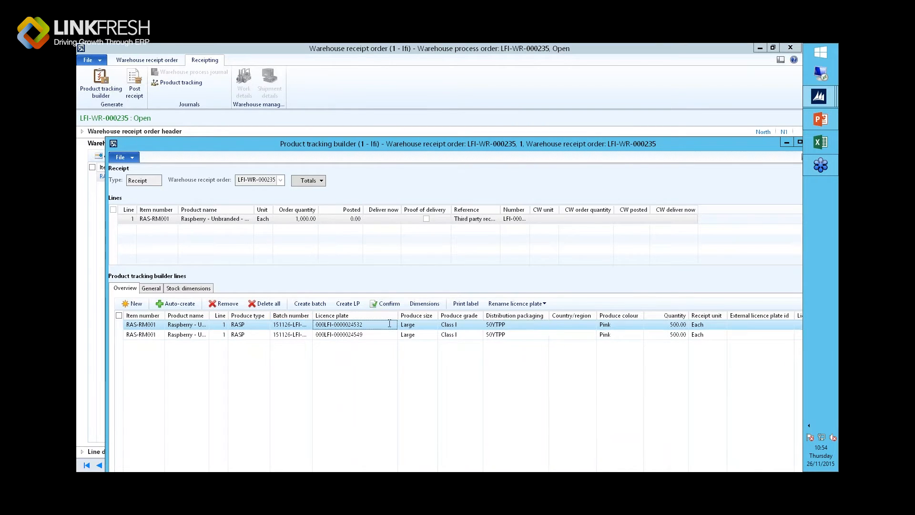
Widen the batch number column in the product tracking builder lines and copy the second line's batch number.
{"action": "left_click", "coordinate": [362, 334]}
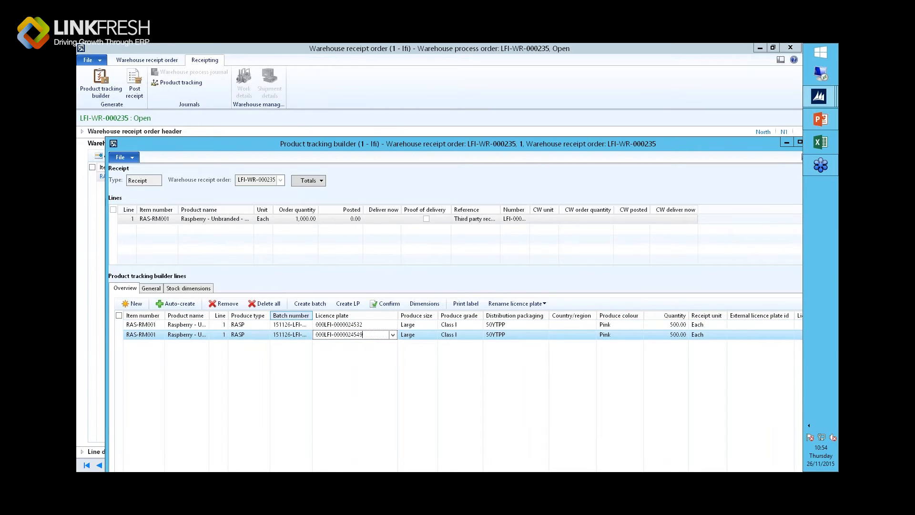
{"action": "left_click_drag", "start_coordinate": [313, 315], "coordinate": [356, 316]}
{"action": "left_click", "coordinate": [277, 335]}
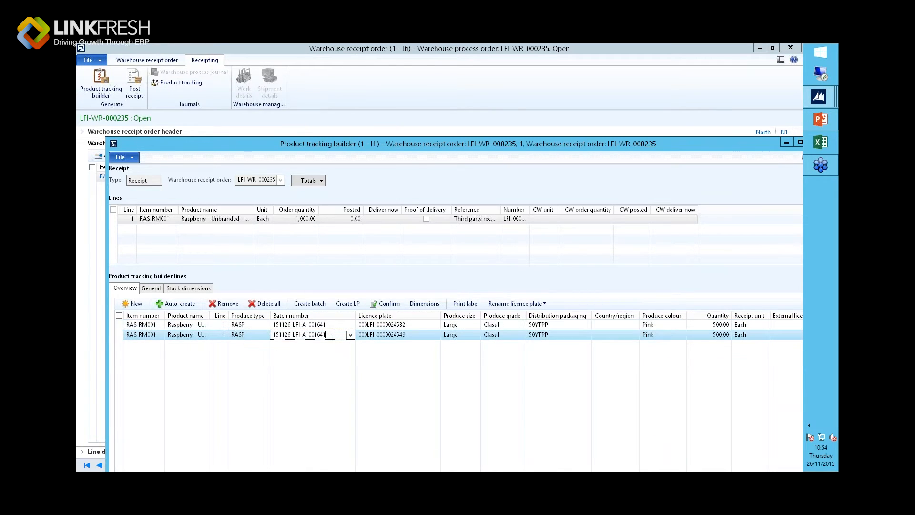
{"action": "right_click", "coordinate": [293, 338]}
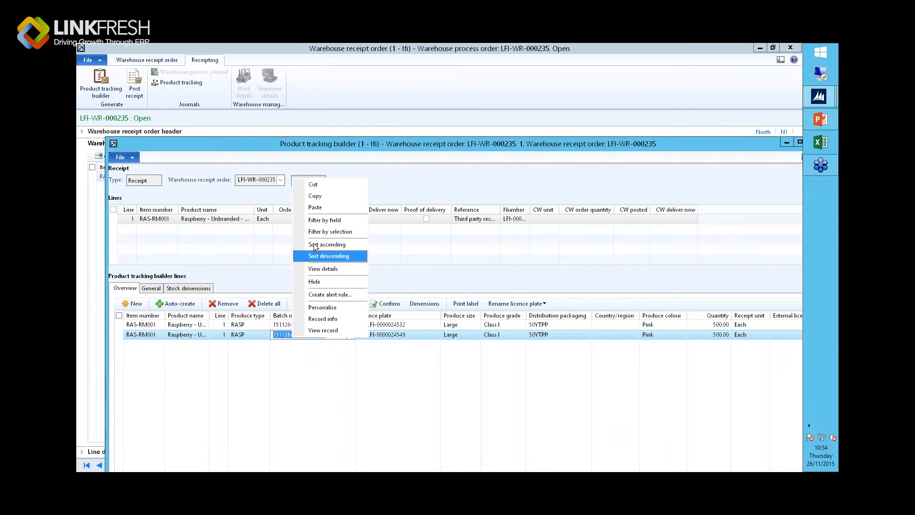
{"action": "left_click", "coordinate": [317, 197]}
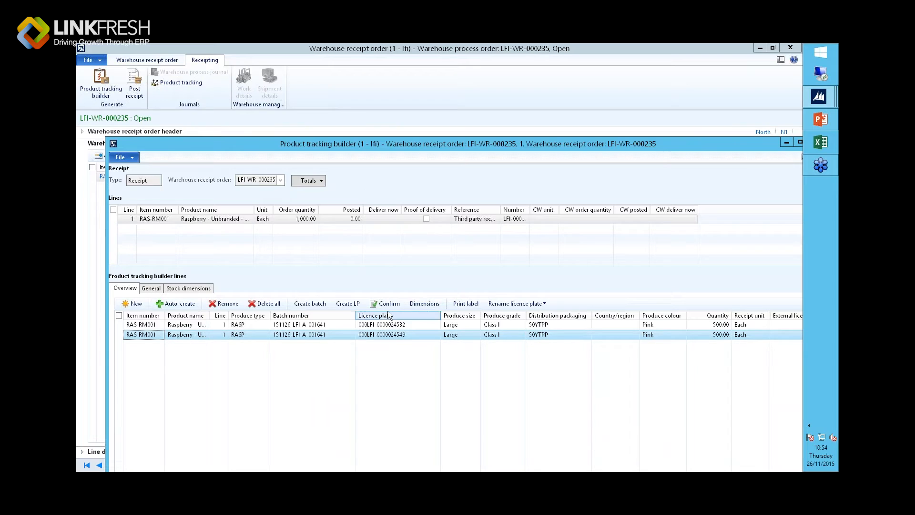
Check the batch numbers and licence plates on both tracking lines, and confirm the product tracking.
{"action": "left_click", "coordinate": [336, 326]}
{"action": "left_click", "coordinate": [333, 335]}
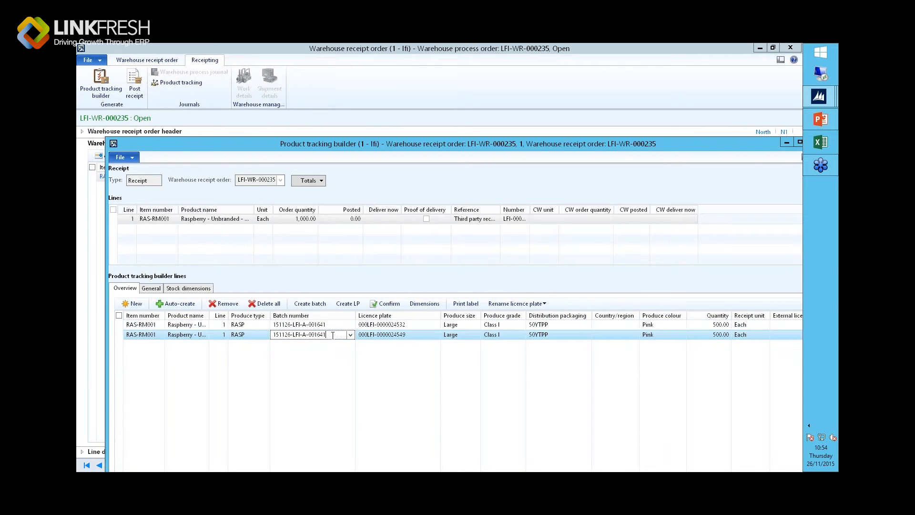
{"action": "left_click", "coordinate": [392, 334]}
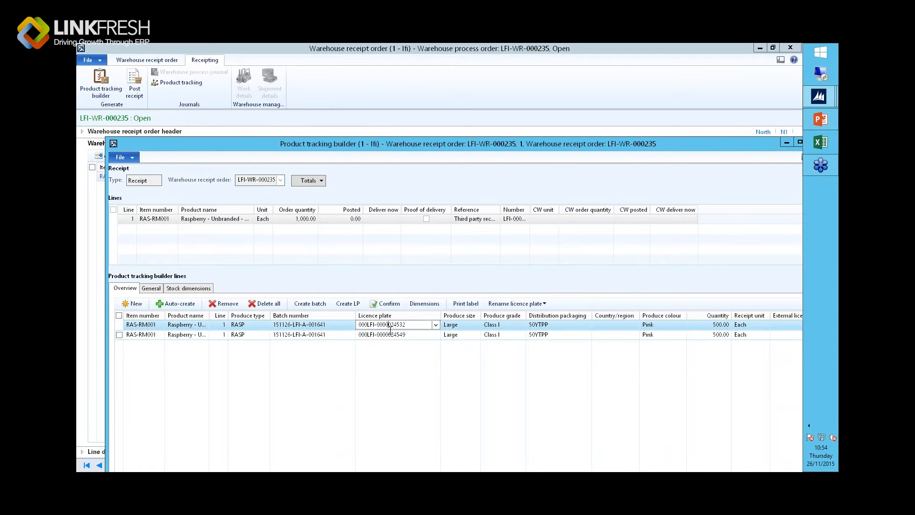
{"action": "left_click", "coordinate": [324, 334]}
{"action": "left_click", "coordinate": [326, 327]}
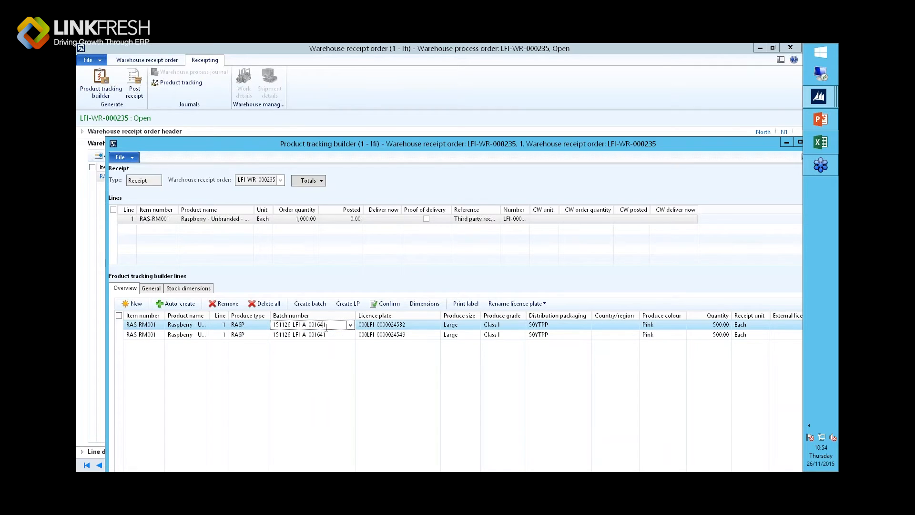
{"action": "left_click", "coordinate": [382, 305]}
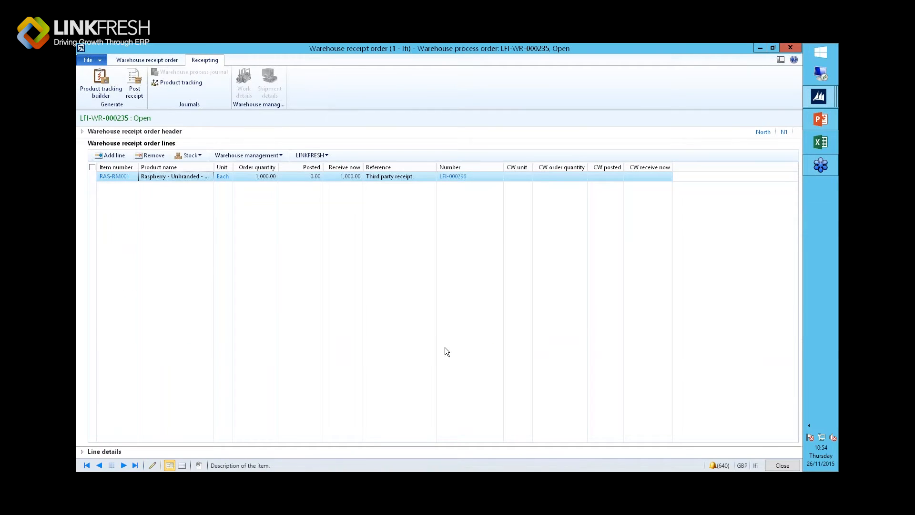
Make the warehouse receipt order editable and set the external reference in its header to Vdlno4.
{"action": "left_click", "coordinate": [82, 131]}
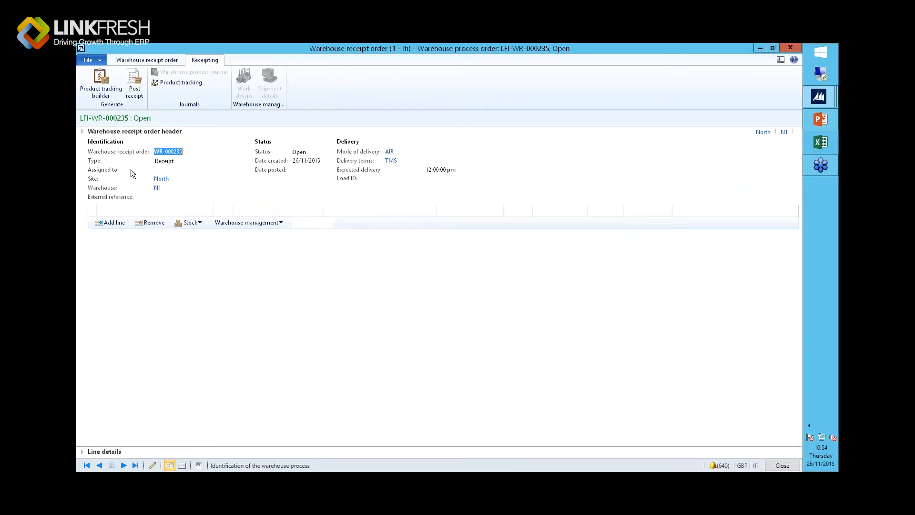
{"action": "left_click", "coordinate": [146, 60]}
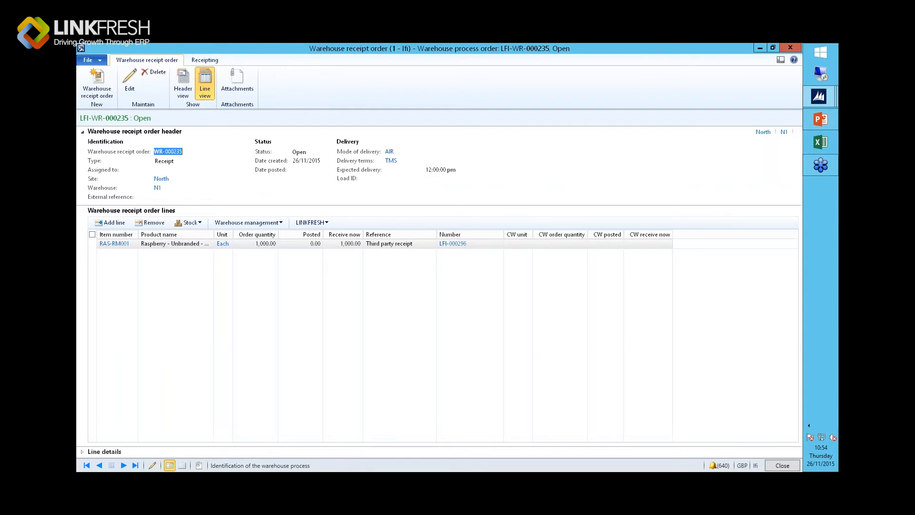
{"action": "left_click", "coordinate": [129, 90]}
{"action": "left_click", "coordinate": [163, 215]}
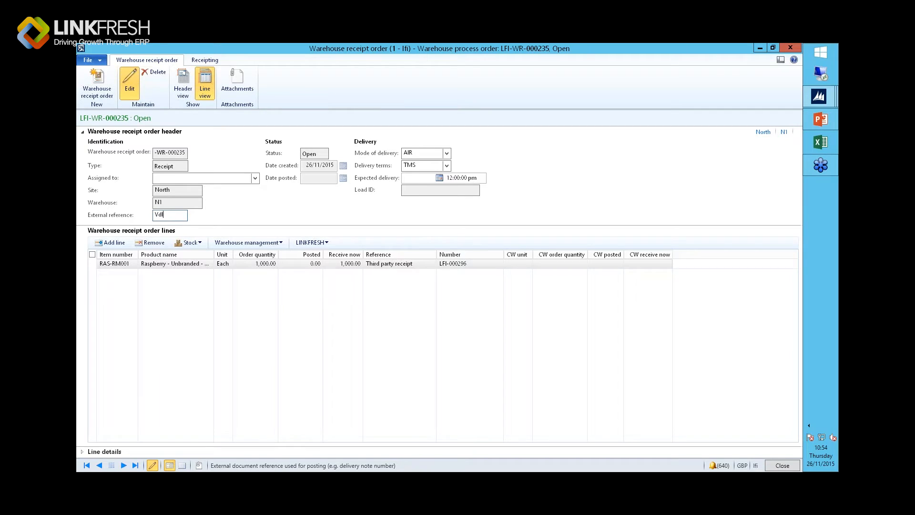
{"action": "key", "text": "Tab"}
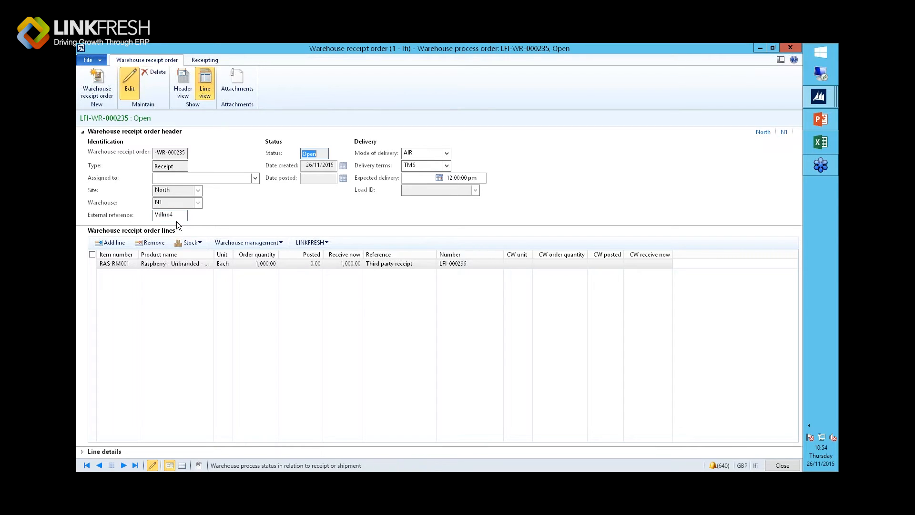
Display the expected packaging distribution for the warehouse receipt order and review the block pallet and yellow medium tray lines.
{"action": "left_click", "coordinate": [322, 244]}
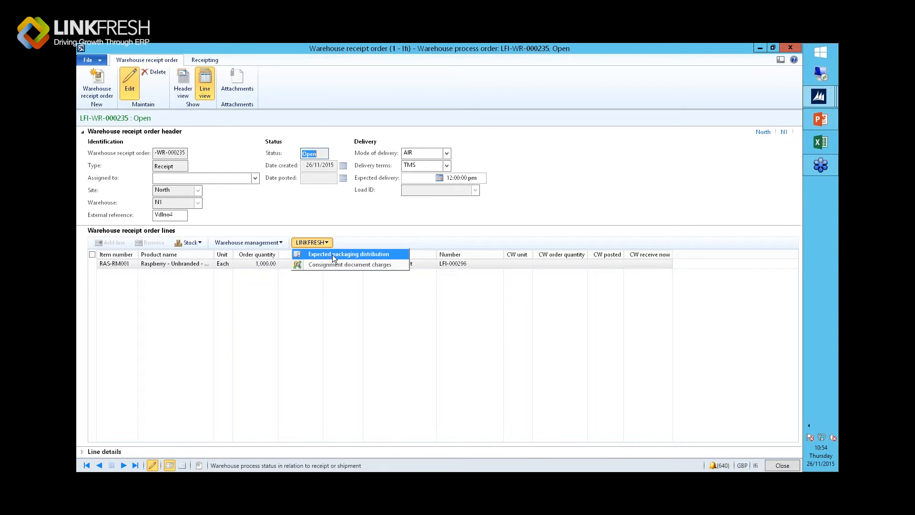
{"action": "left_click", "coordinate": [334, 255]}
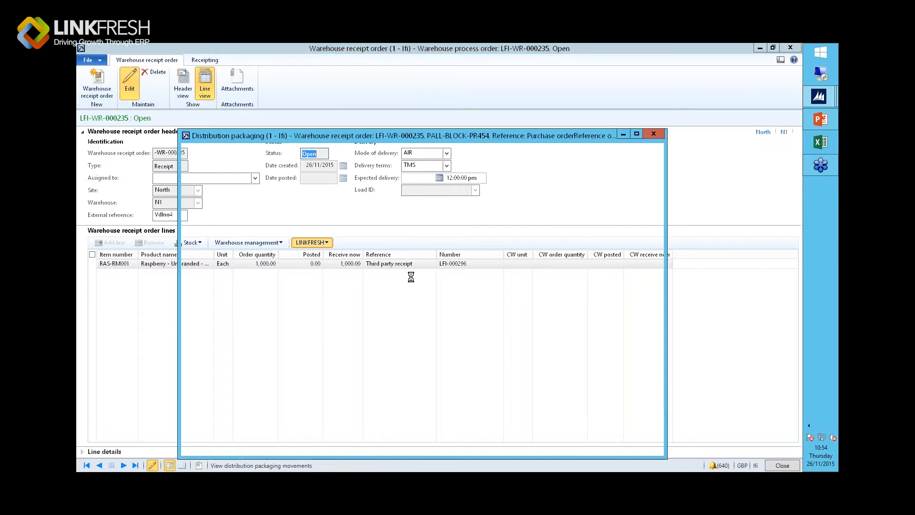
{"action": "left_click_drag", "start_coordinate": [367, 138], "coordinate": [296, 312]}
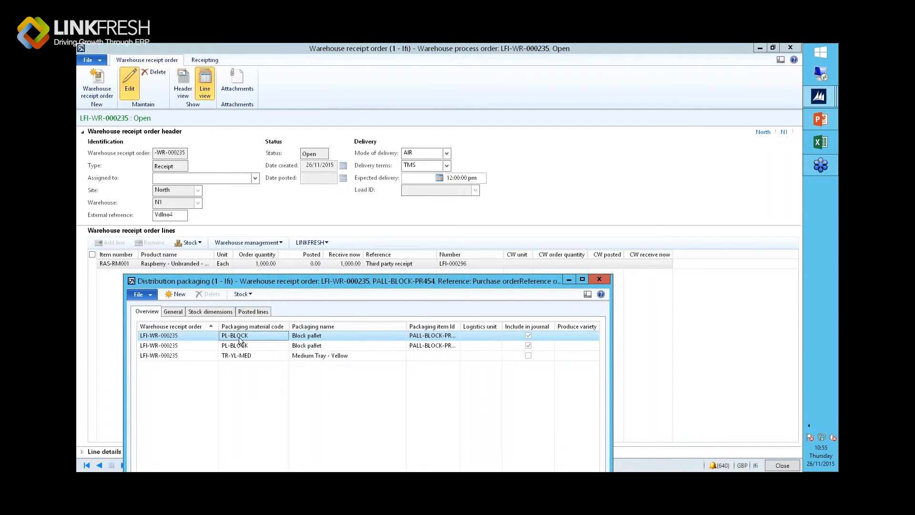
{"action": "left_click", "coordinate": [297, 347]}
{"action": "left_click", "coordinate": [292, 356]}
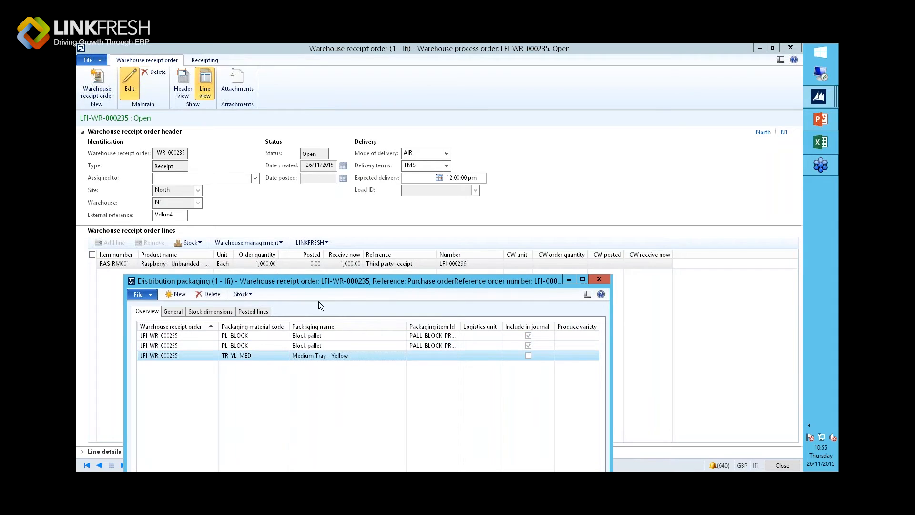
Check the third-party flag, quantity and material code of the yellow medium tray line, and close the packaging distribution.
{"action": "left_click_drag", "start_coordinate": [320, 286], "coordinate": [299, 170]}
{"action": "left_click_drag", "start_coordinate": [221, 452], "coordinate": [438, 434]}
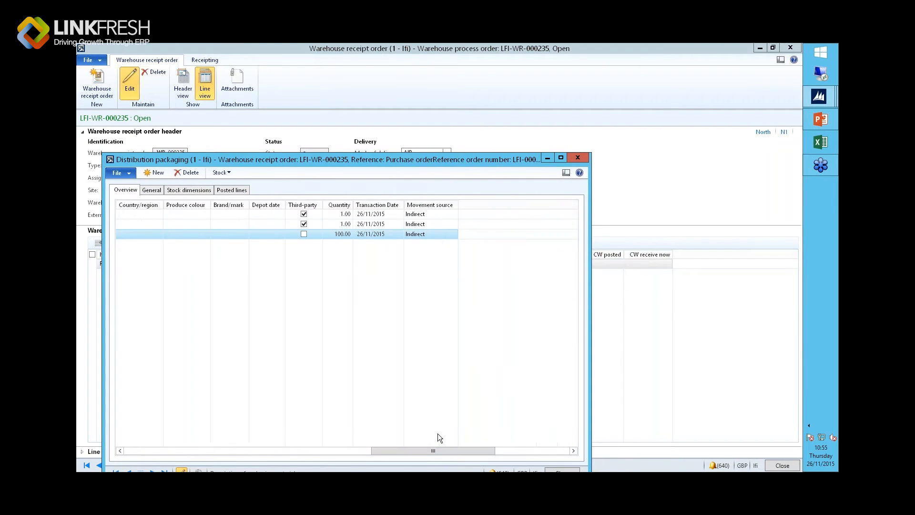
{"action": "left_click", "coordinate": [339, 235]}
{"action": "left_click_drag", "start_coordinate": [414, 452], "coordinate": [167, 449]}
{"action": "left_click", "coordinate": [232, 234]}
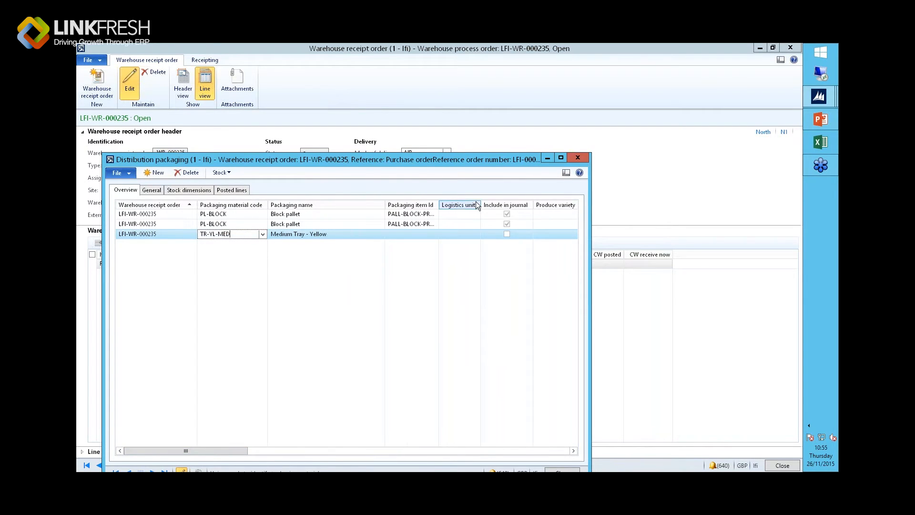
{"action": "left_click", "coordinate": [579, 161]}
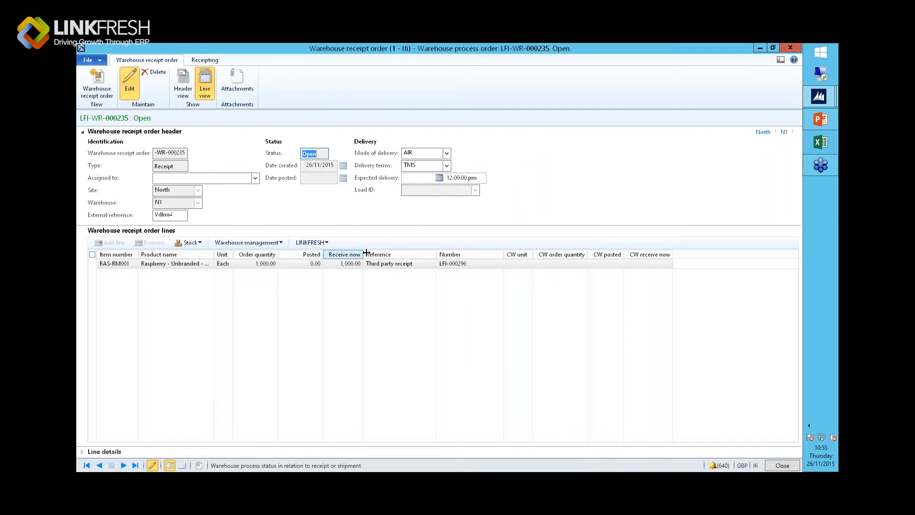
Post the warehouse receipt with the option to delete posted lines left off.
{"action": "left_click", "coordinate": [205, 60]}
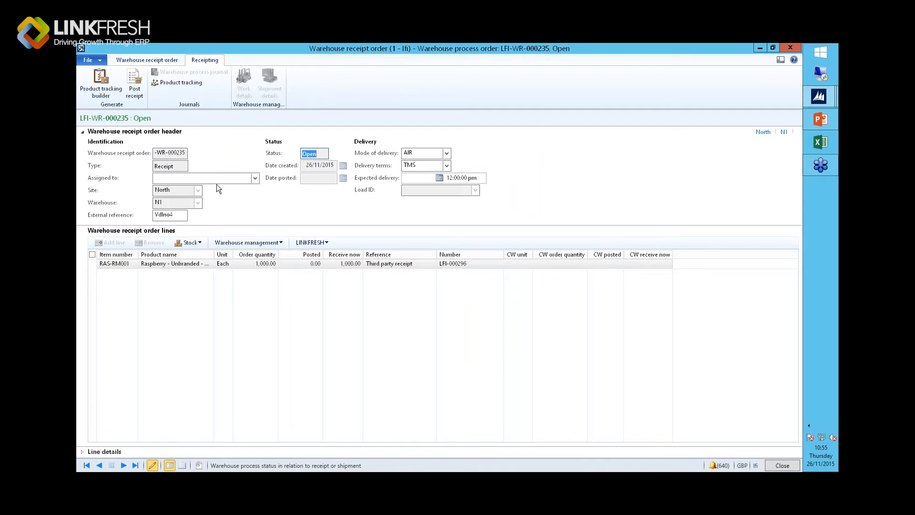
{"action": "left_click", "coordinate": [133, 90]}
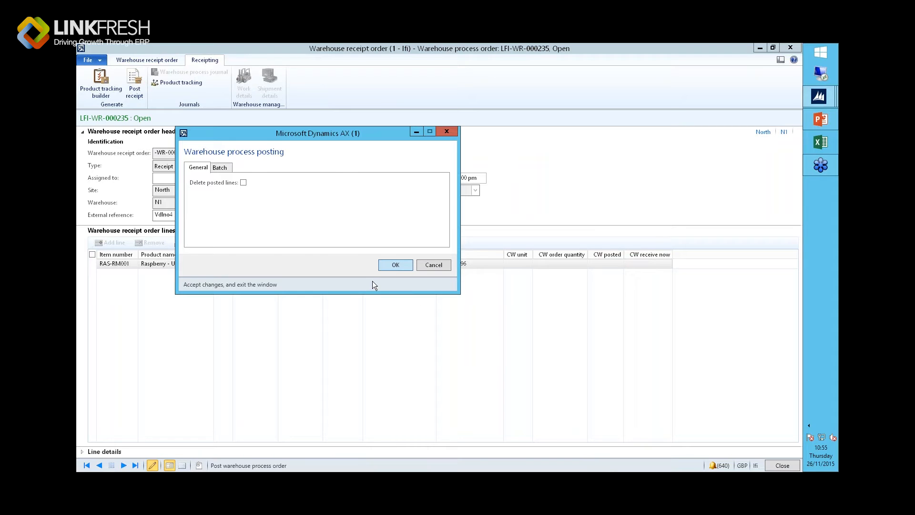
{"action": "key", "text": "Return"}
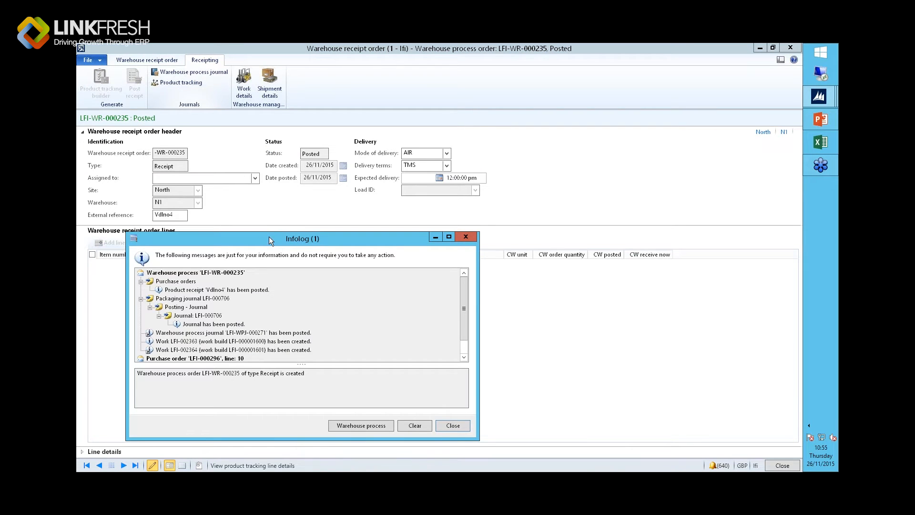
Enlarge the Infolog window and review its messages about the warehouse process journal, the created work and the product receipt.
{"action": "left_click_drag", "start_coordinate": [269, 237], "coordinate": [272, 117]}
{"action": "left_click_drag", "start_coordinate": [480, 318], "coordinate": [662, 428]}
{"action": "left_click", "coordinate": [232, 214]}
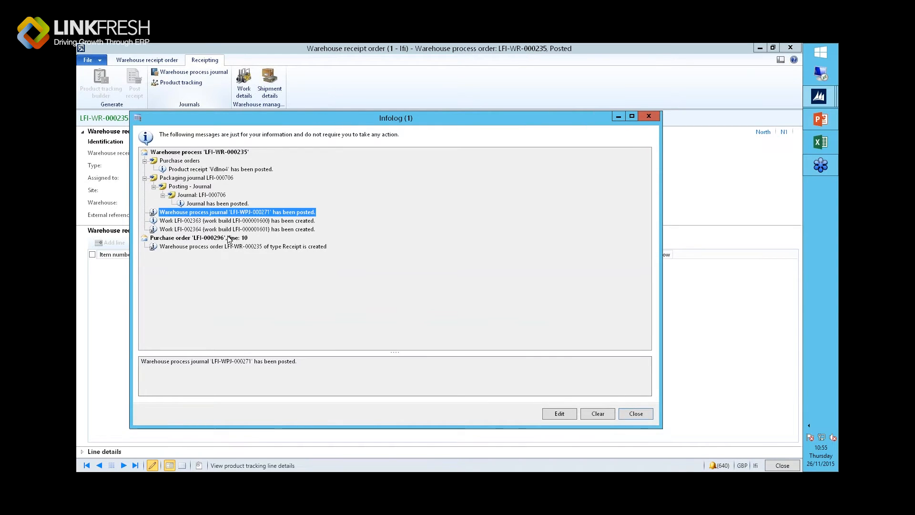
{"action": "left_click", "coordinate": [183, 223]}
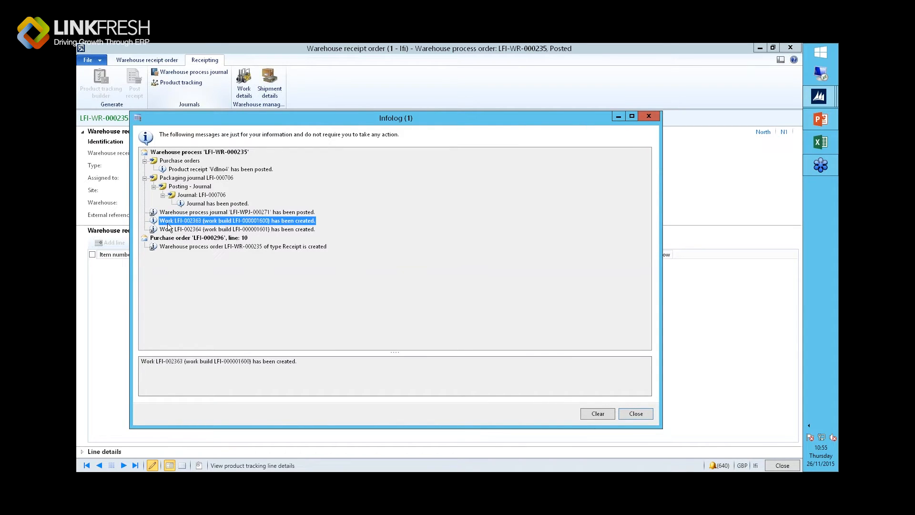
{"action": "left_click", "coordinate": [173, 229]}
{"action": "left_click", "coordinate": [176, 221]}
{"action": "left_click", "coordinate": [185, 170]}
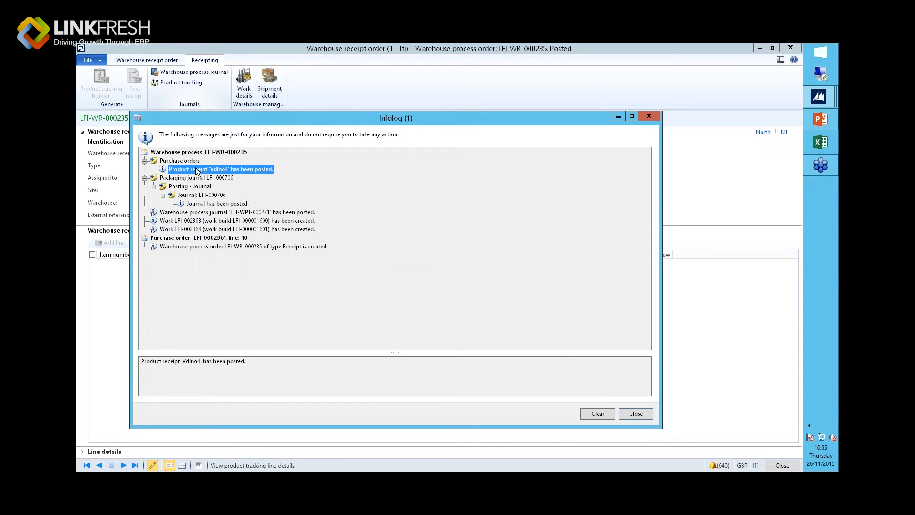
Examine the packaging journal message and the two work creation messages, and close the Infolog.
{"action": "left_click", "coordinate": [206, 203]}
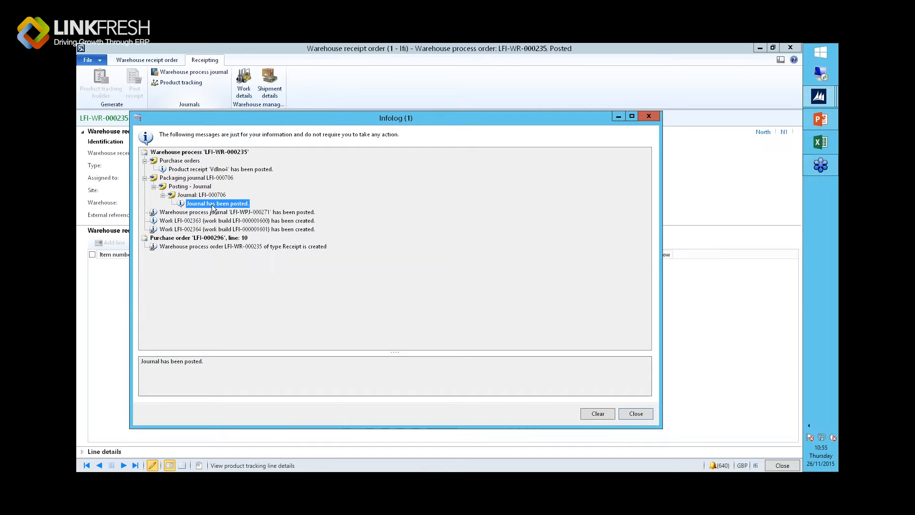
{"action": "left_click", "coordinate": [205, 221]}
{"action": "left_click", "coordinate": [204, 229]}
{"action": "left_click", "coordinate": [204, 223]}
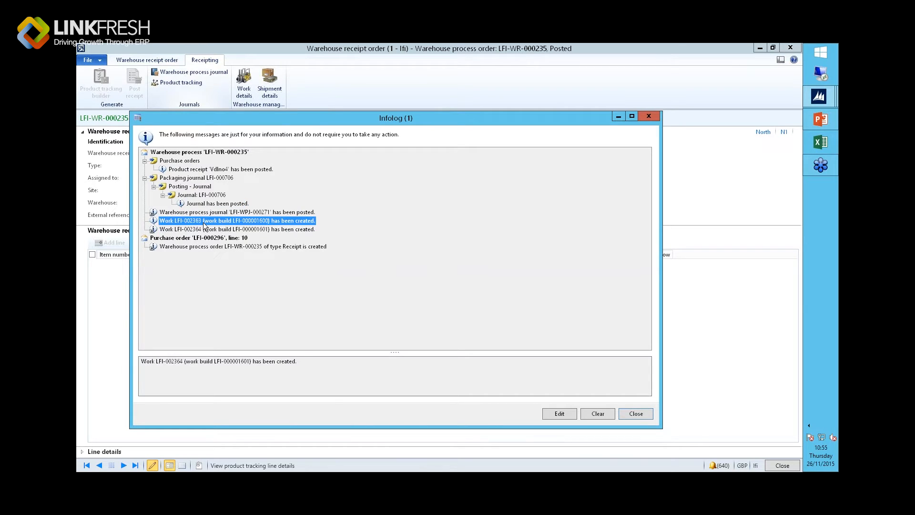
{"action": "left_click", "coordinate": [204, 229]}
{"action": "left_click", "coordinate": [205, 223]}
{"action": "left_click", "coordinate": [211, 230]}
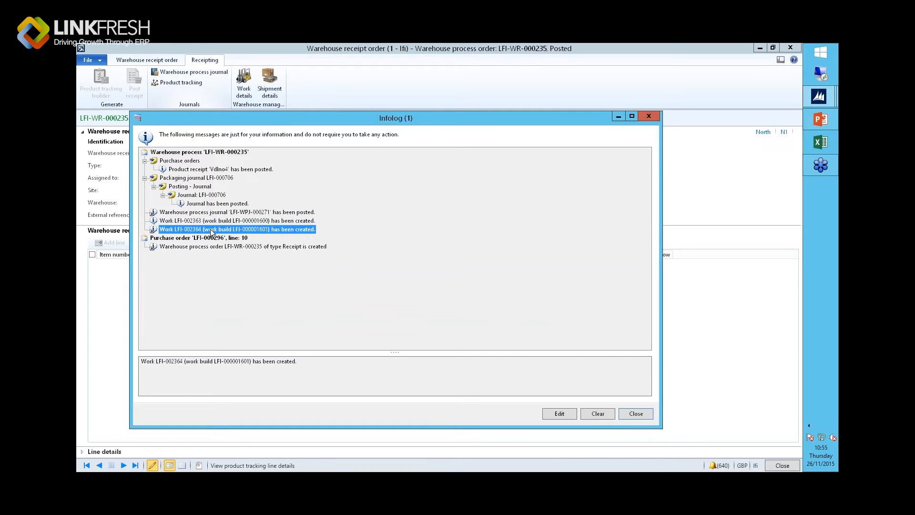
{"action": "left_click", "coordinate": [208, 220]}
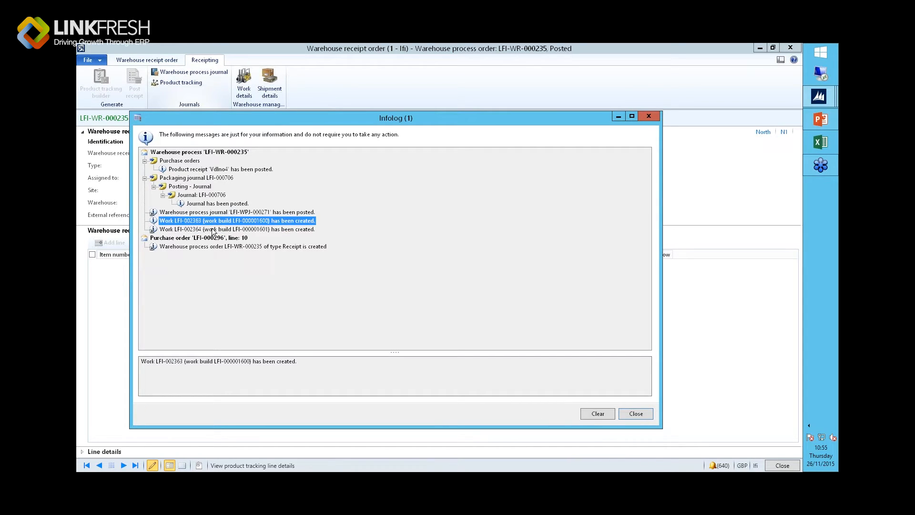
{"action": "left_click", "coordinate": [213, 229]}
{"action": "left_click", "coordinate": [634, 415]}
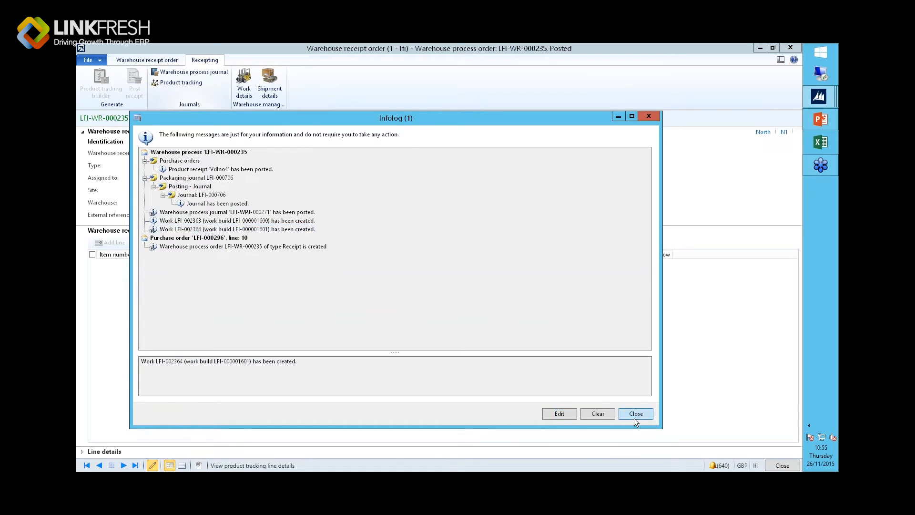
Close the receipt order forms, open the All work list in Warehouse management, and select the first work record for warehouse N1.
{"action": "left_click", "coordinate": [790, 47]}
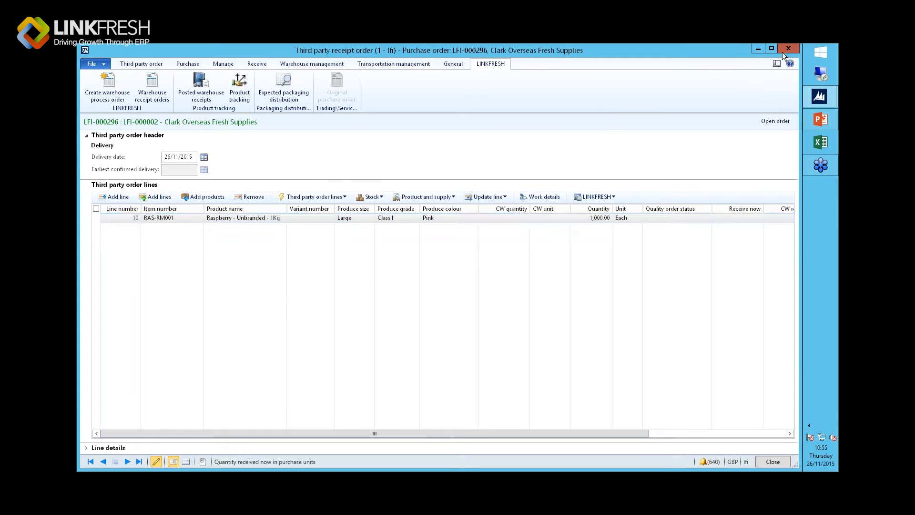
{"action": "left_click", "coordinate": [783, 52]}
{"action": "left_click", "coordinate": [150, 62]}
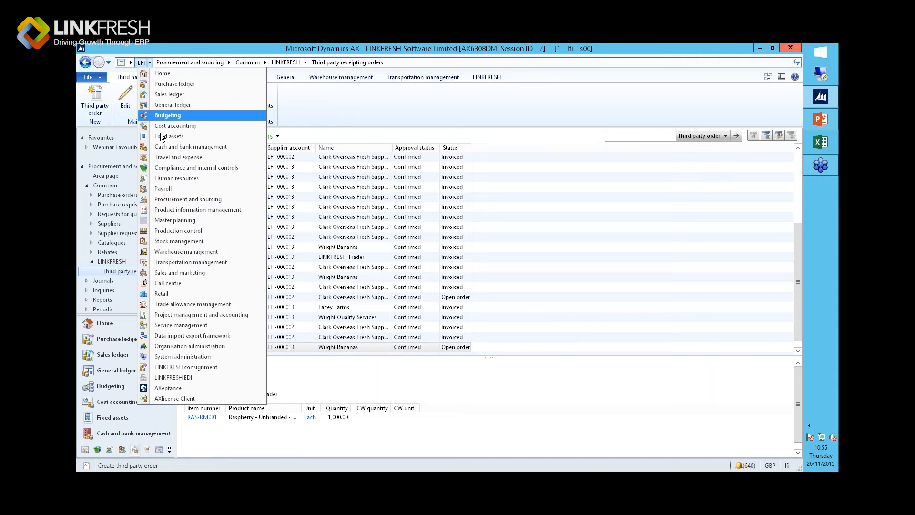
{"action": "left_click", "coordinate": [184, 252]}
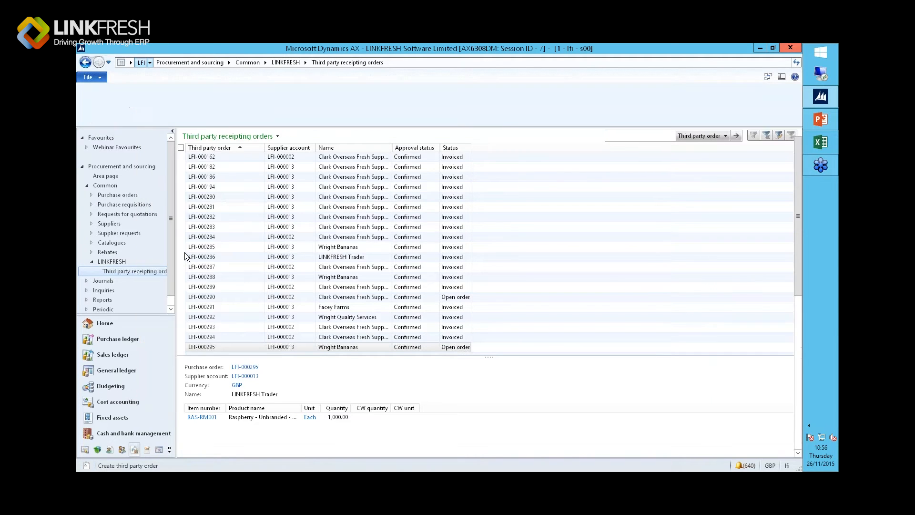
{"action": "left_click", "coordinate": [212, 141]}
{"action": "scroll", "coordinate": [346, 241], "scroll_direction": "down", "scroll_amount": 10}
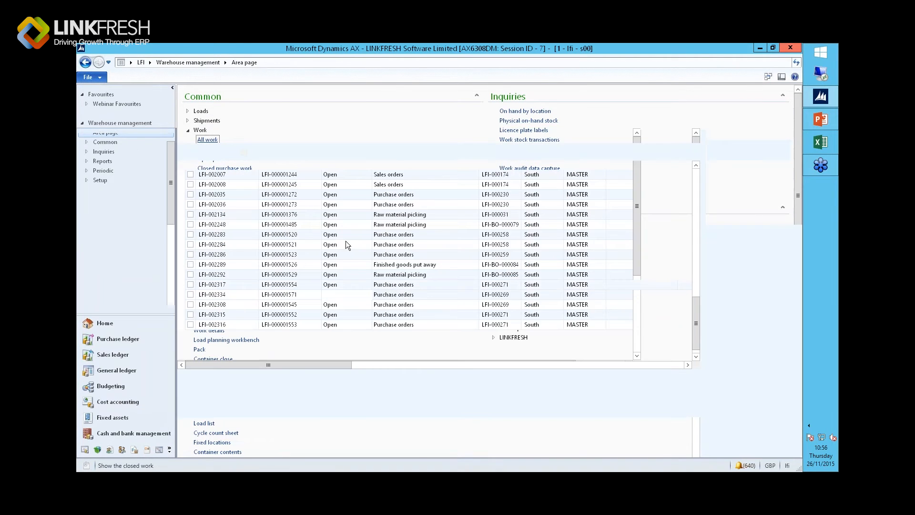
{"action": "left_click", "coordinate": [409, 335]}
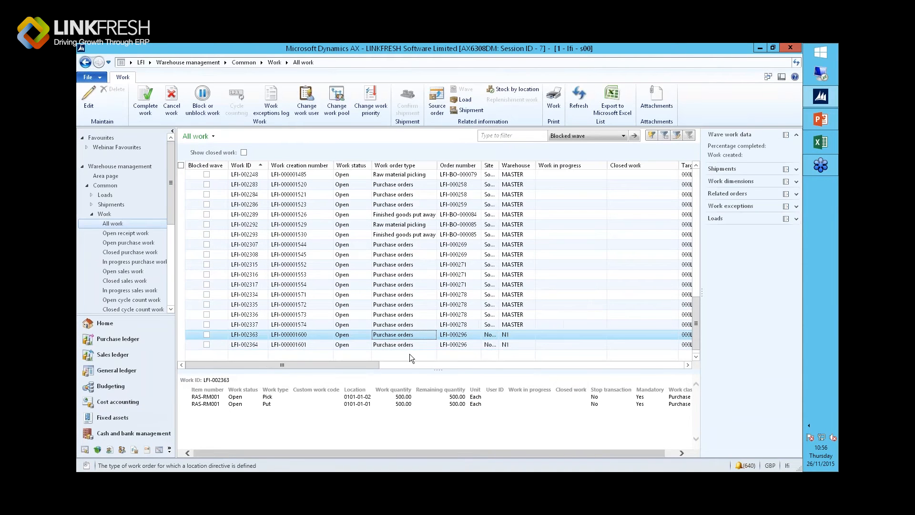
Select both open purchase order work records for warehouse N1 and open them for work completion.
{"action": "left_click", "coordinate": [409, 346], "text": "shift"}
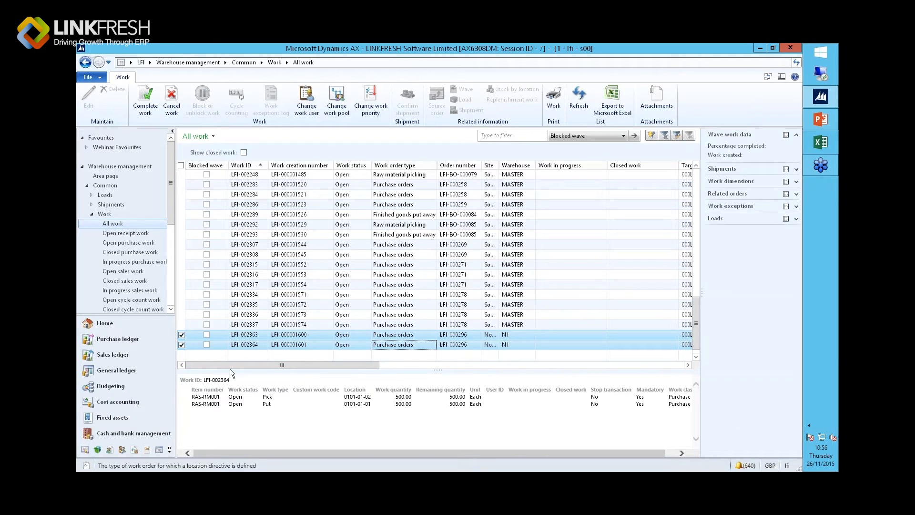
{"action": "left_click", "coordinate": [323, 324]}
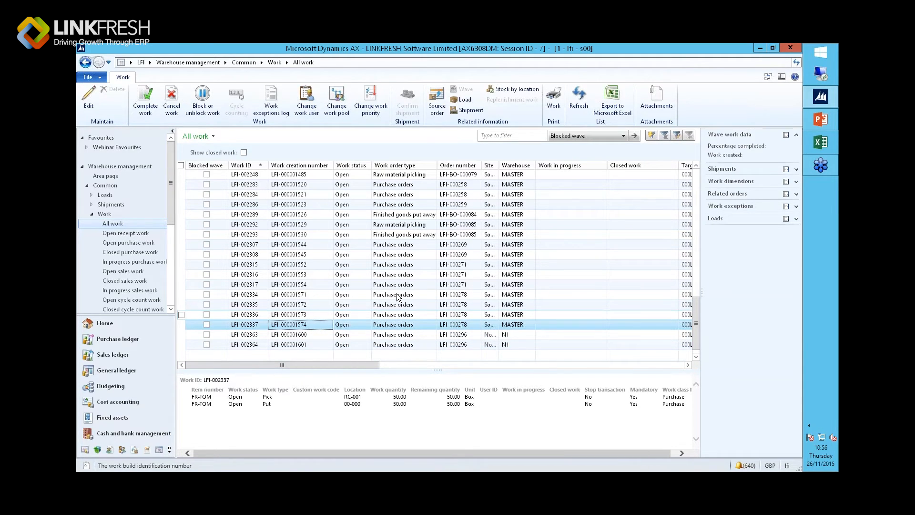
{"action": "key", "text": "Down"}
{"action": "key", "text": "shift+Down"}
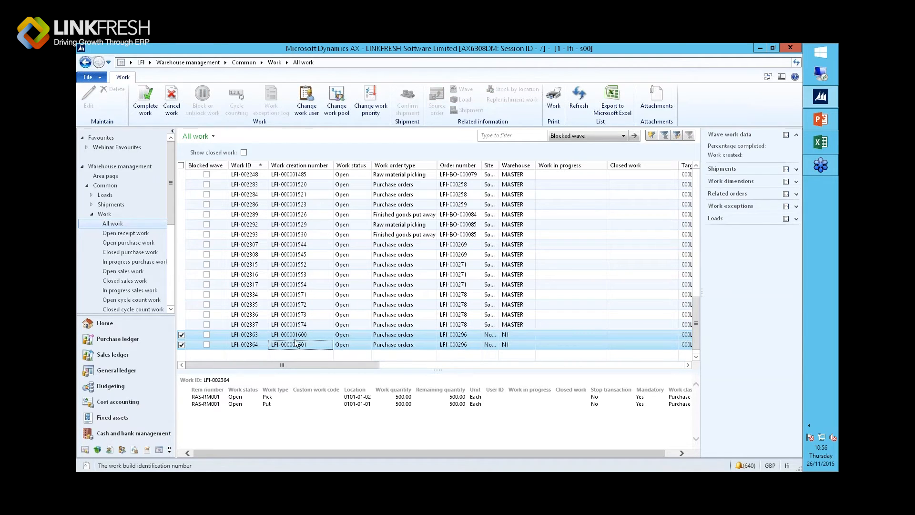
{"action": "mouse_move", "coordinate": [522, 340]}
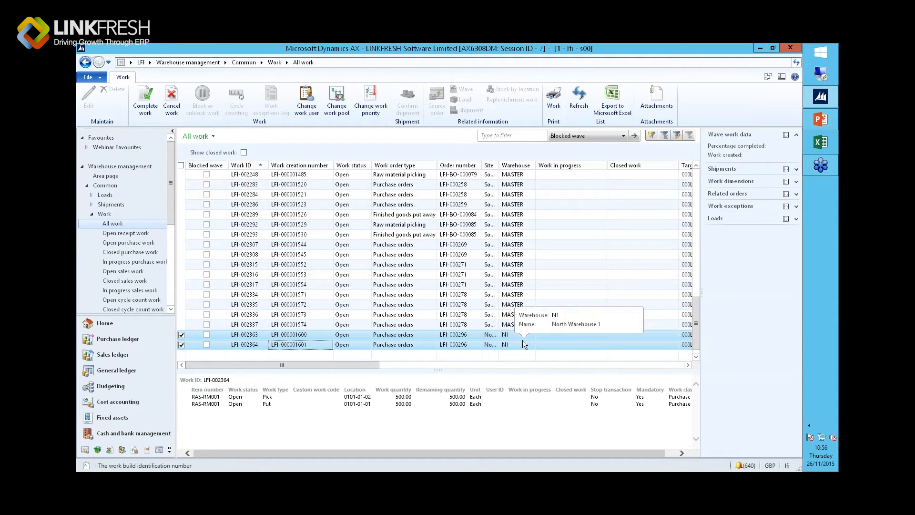
{"action": "left_click", "coordinate": [145, 100]}
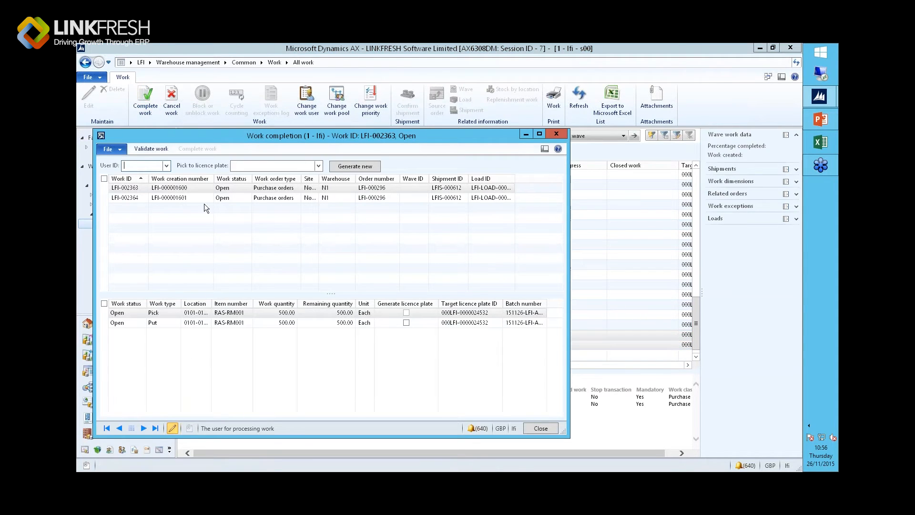
Widen the Location column in the work lines and check the pick and put locations of the first work record.
{"action": "left_click", "coordinate": [195, 188]}
{"action": "left_click_drag", "start_coordinate": [212, 303], "coordinate": [256, 305]}
{"action": "left_click", "coordinate": [215, 314]}
{"action": "left_click", "coordinate": [214, 322]}
{"action": "left_click", "coordinate": [213, 315]}
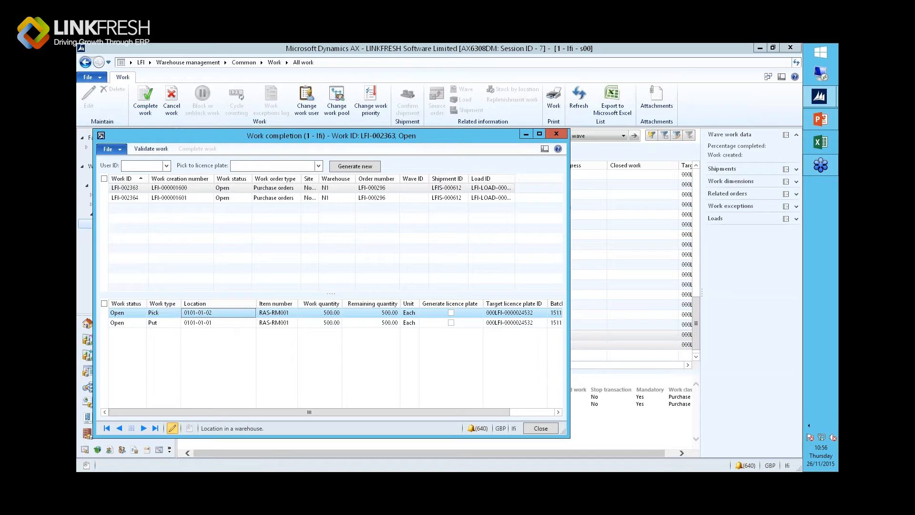
Choose the processing user's ID, validate the work for both records, and close the Infolog.
{"action": "left_click", "coordinate": [104, 179]}
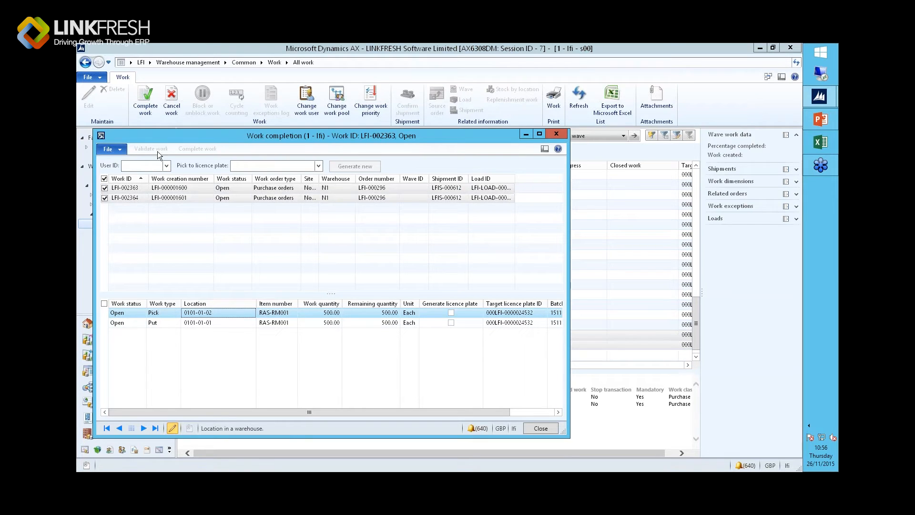
{"action": "left_click", "coordinate": [166, 166]}
{"action": "left_click", "coordinate": [159, 219]}
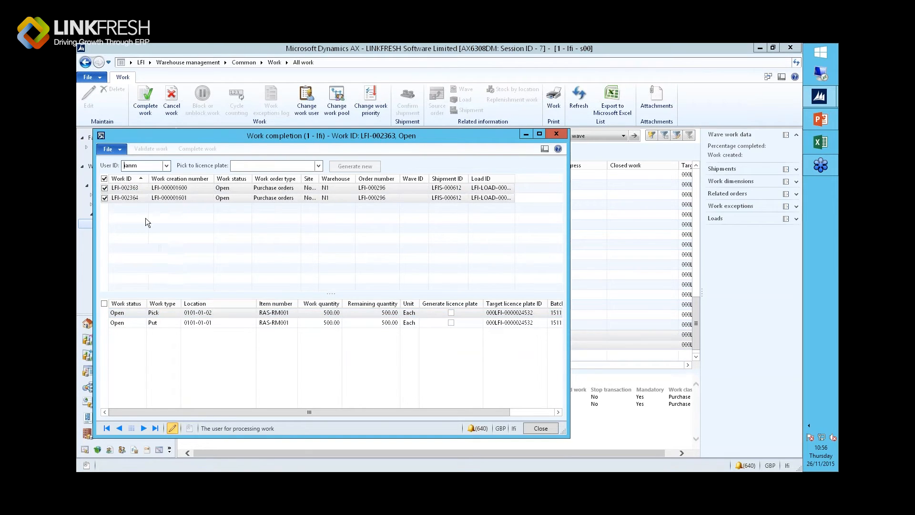
{"action": "left_click", "coordinate": [104, 188]}
{"action": "left_click", "coordinate": [139, 150]}
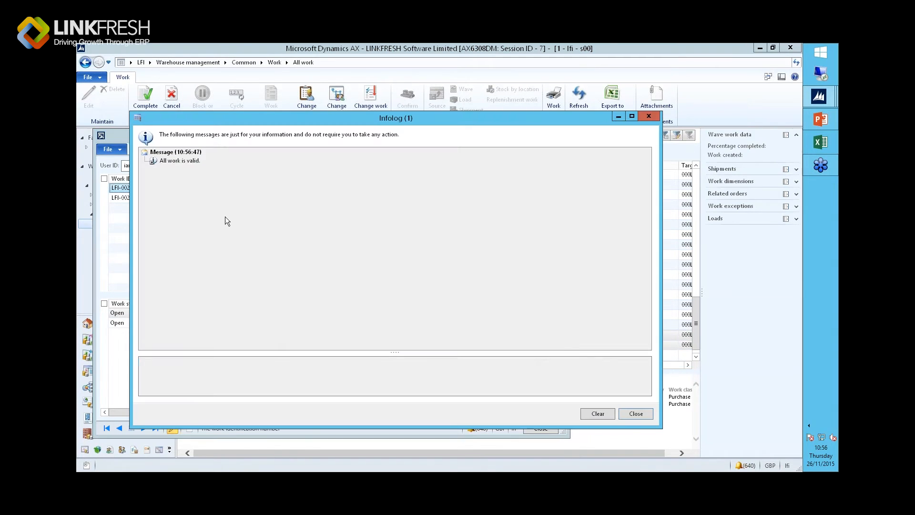
{"action": "left_click", "coordinate": [636, 414]}
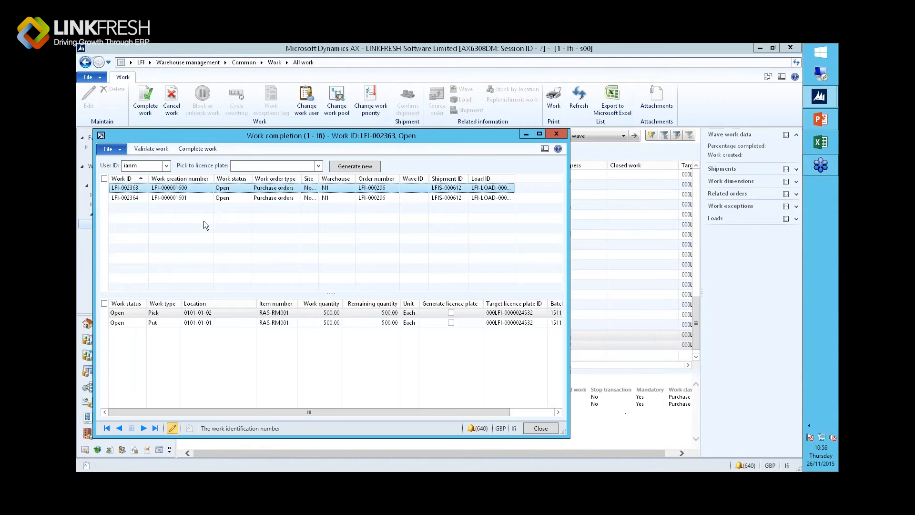
Complete the validated work, then return to the All work list and deselect both N1 records.
{"action": "left_click", "coordinate": [192, 149]}
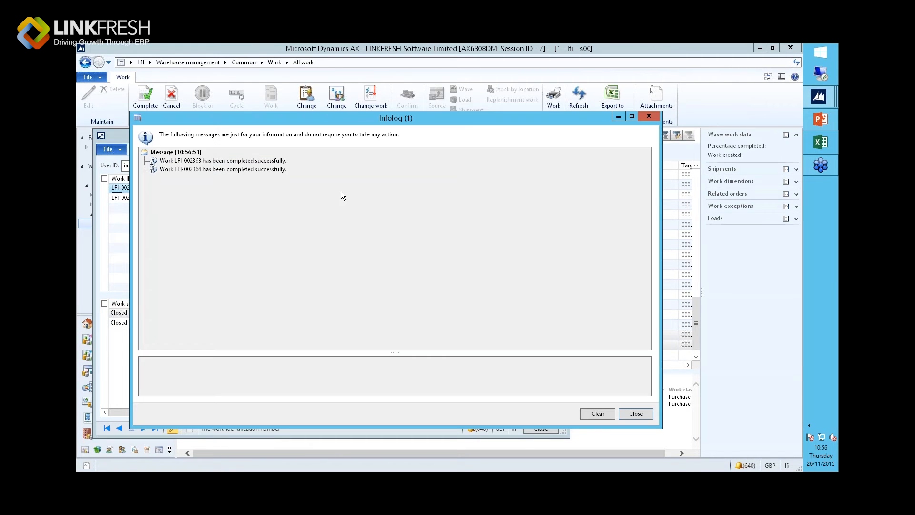
{"action": "left_click", "coordinate": [250, 169]}
{"action": "left_click", "coordinate": [632, 414]}
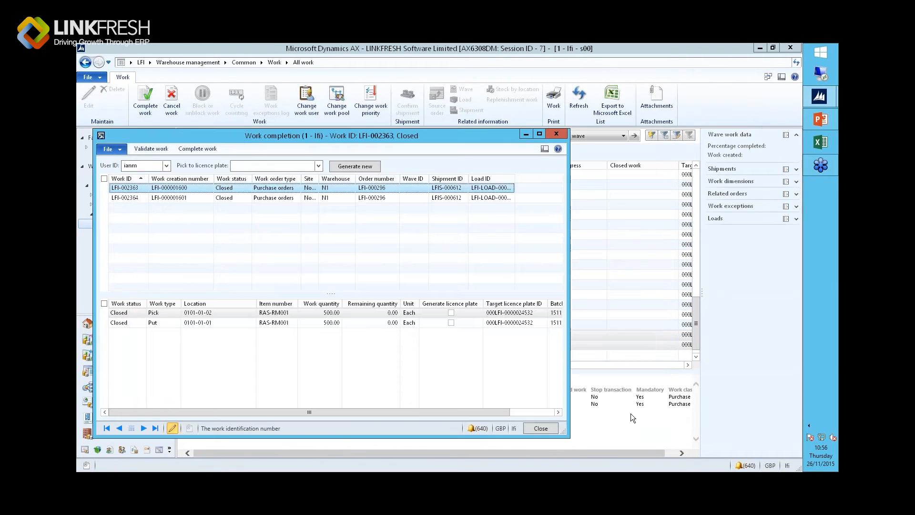
{"action": "left_click", "coordinate": [538, 429]}
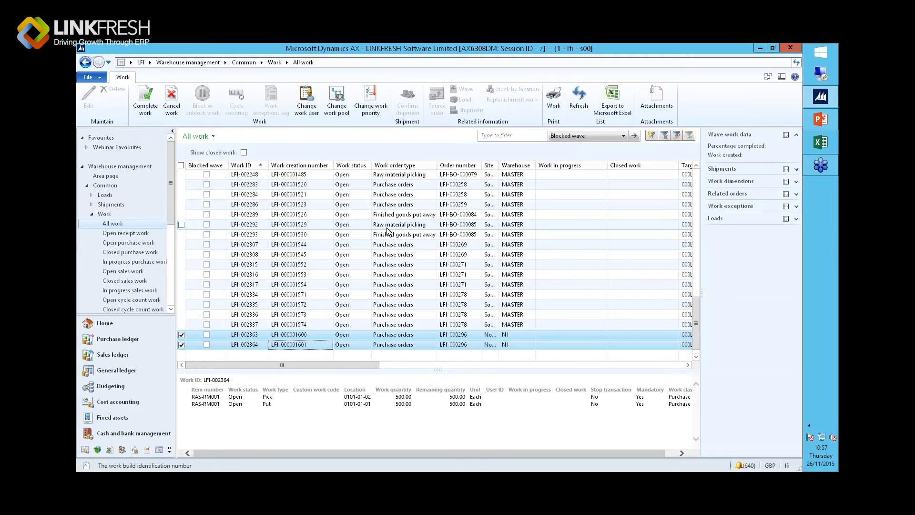
{"action": "left_click", "coordinate": [181, 334]}
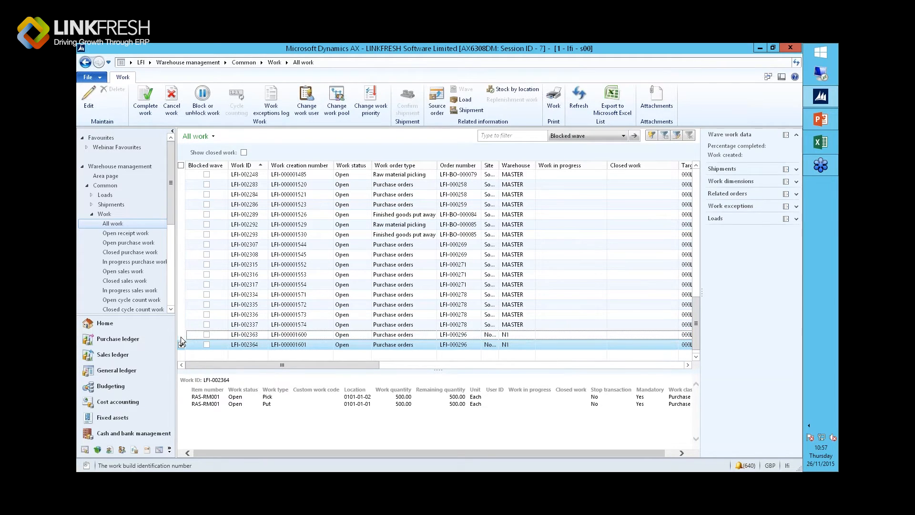
{"action": "left_click", "coordinate": [181, 345]}
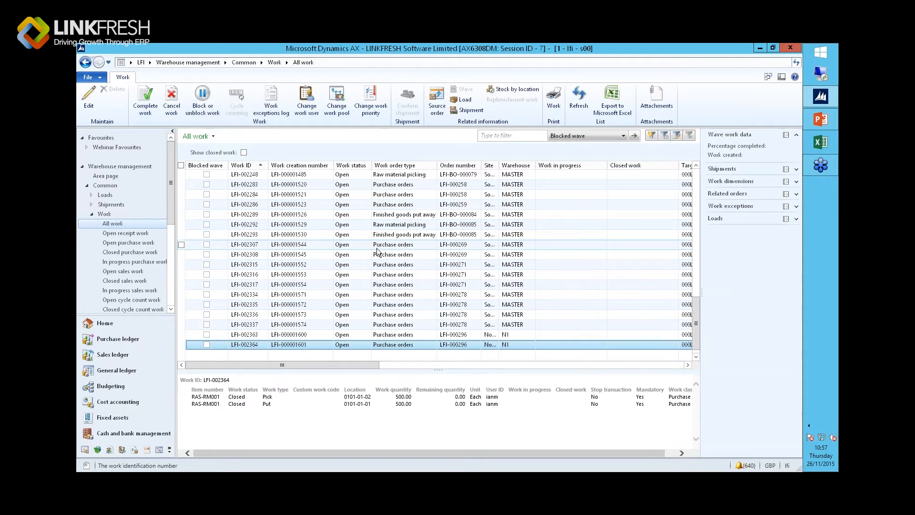
Open the On-hand stock list in Stock management.
{"action": "left_click", "coordinate": [150, 63]}
{"action": "left_click", "coordinate": [173, 244]}
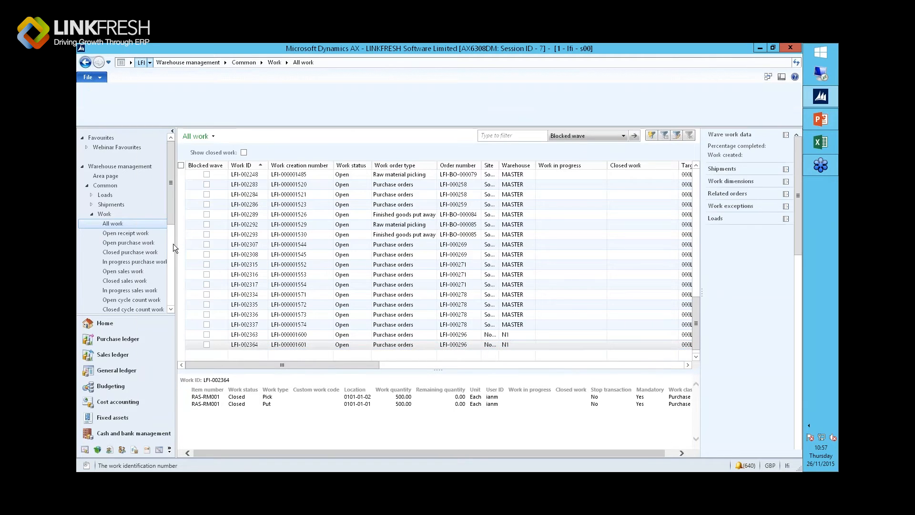
{"action": "left_click", "coordinate": [213, 110]}
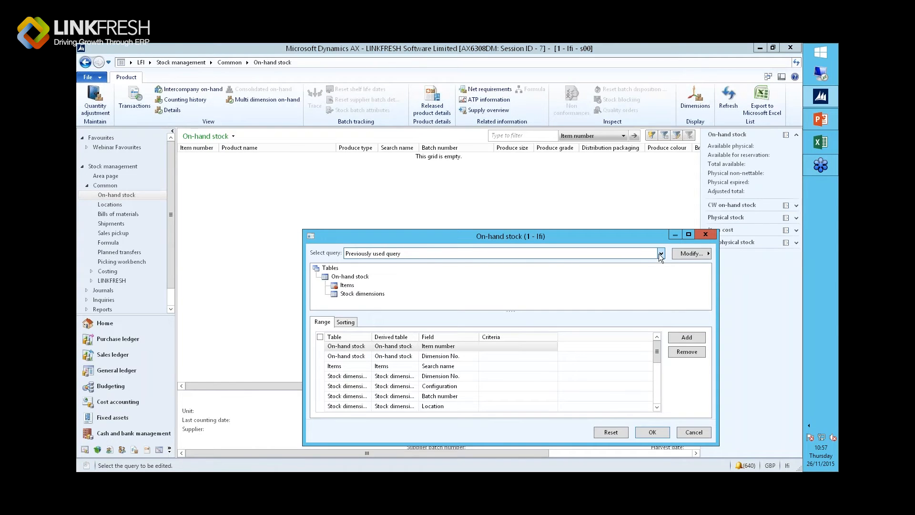
Load the saved query THIRD PARTY STOCK, check its Third-party criterion, and run it on the on-hand stock.
{"action": "left_click", "coordinate": [661, 254]}
{"action": "left_click", "coordinate": [388, 280]}
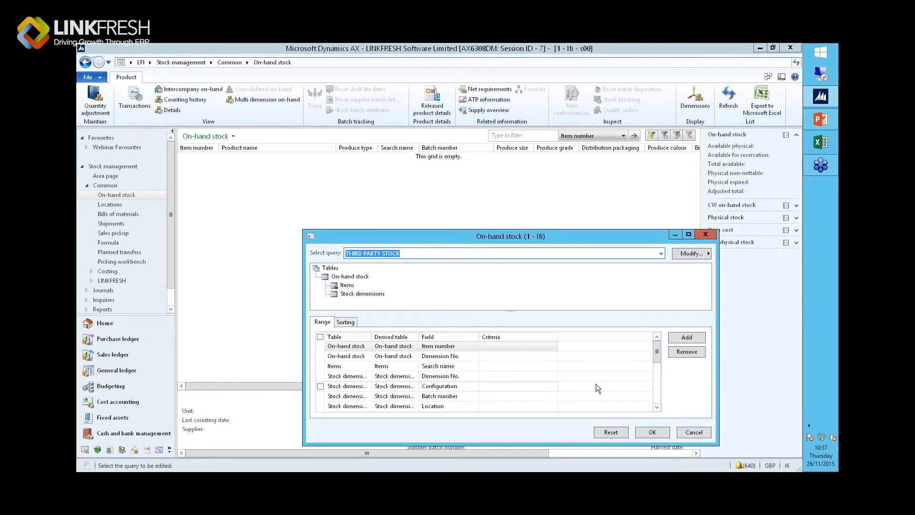
{"action": "left_click_drag", "start_coordinate": [655, 360], "coordinate": [662, 396]}
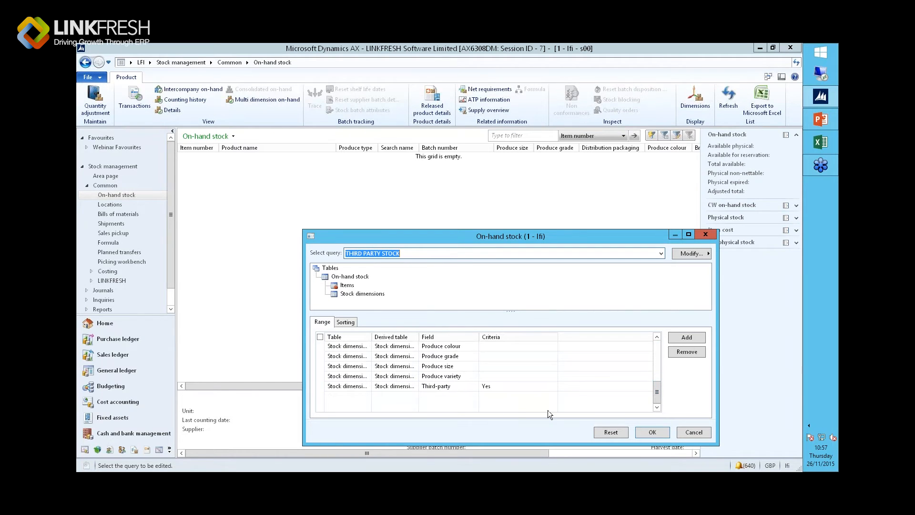
{"action": "left_click", "coordinate": [510, 387]}
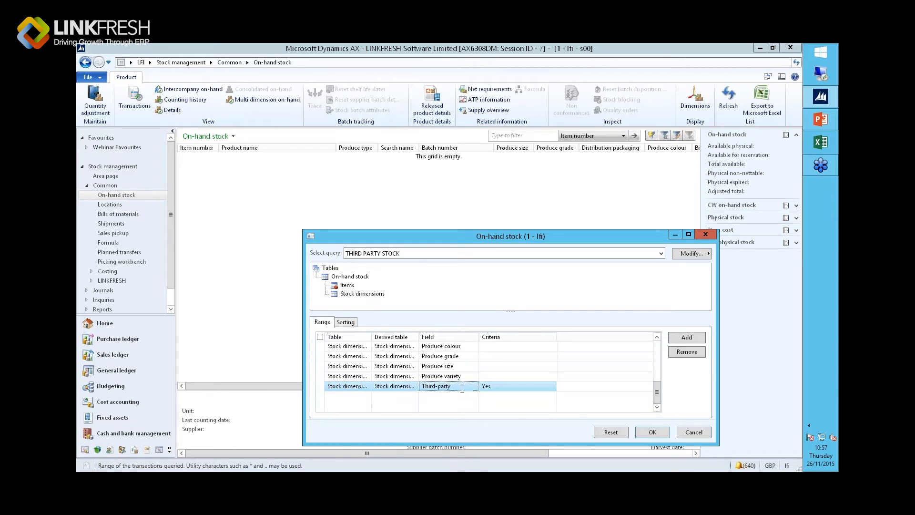
{"action": "left_click", "coordinate": [649, 434]}
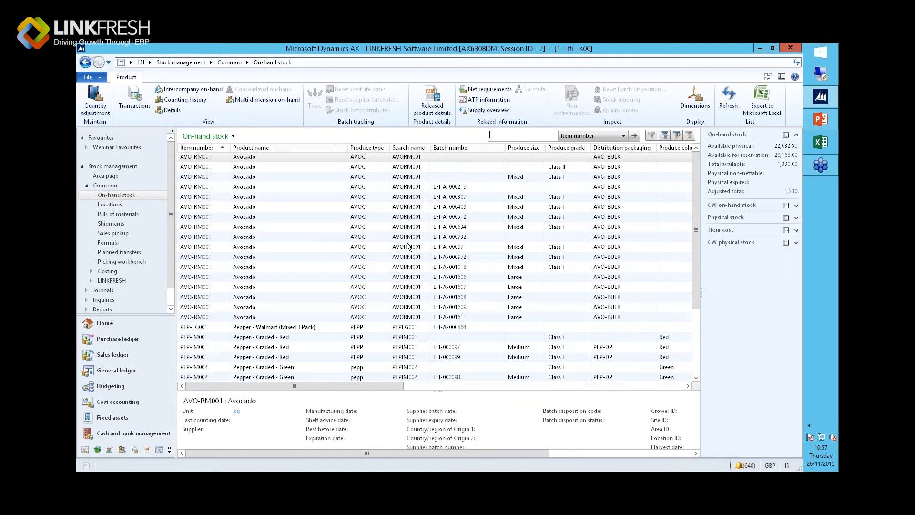
Find raspberry batch 151126-LFI-A-001641 in the on-hand stock and check its physical stock quantity.
{"action": "left_click_drag", "start_coordinate": [699, 202], "coordinate": [710, 293]}
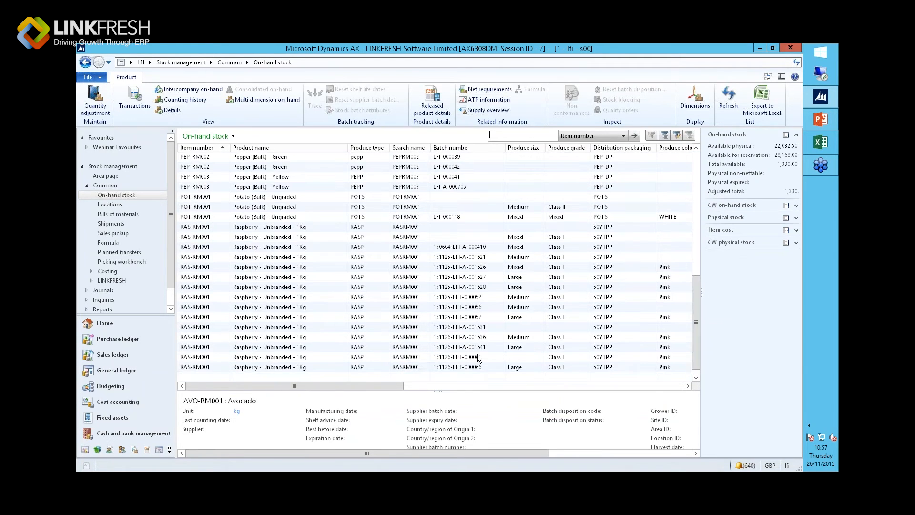
{"action": "left_click", "coordinate": [466, 347]}
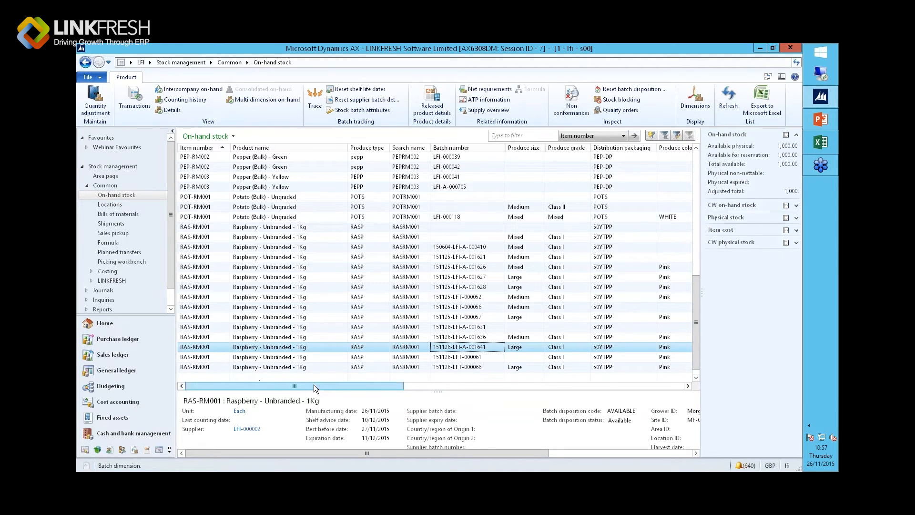
{"action": "left_click_drag", "start_coordinate": [311, 386], "coordinate": [382, 395]}
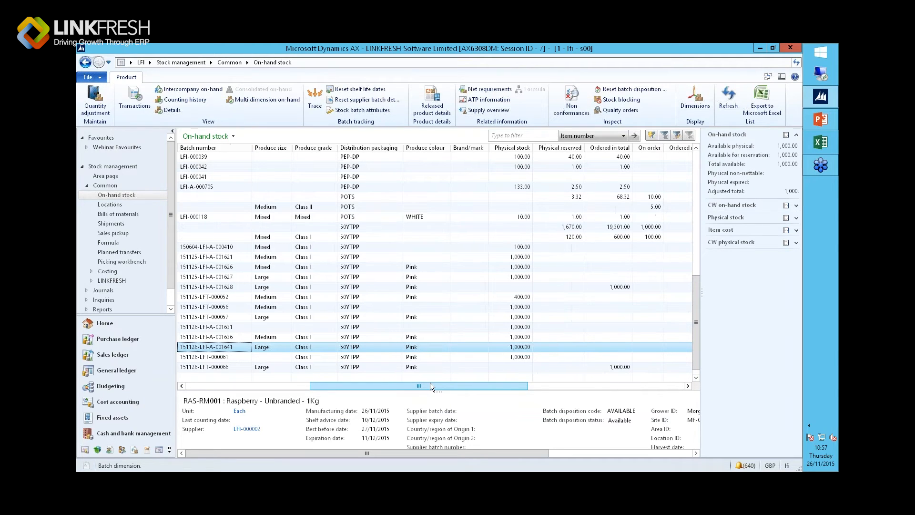
{"action": "left_click", "coordinate": [511, 349]}
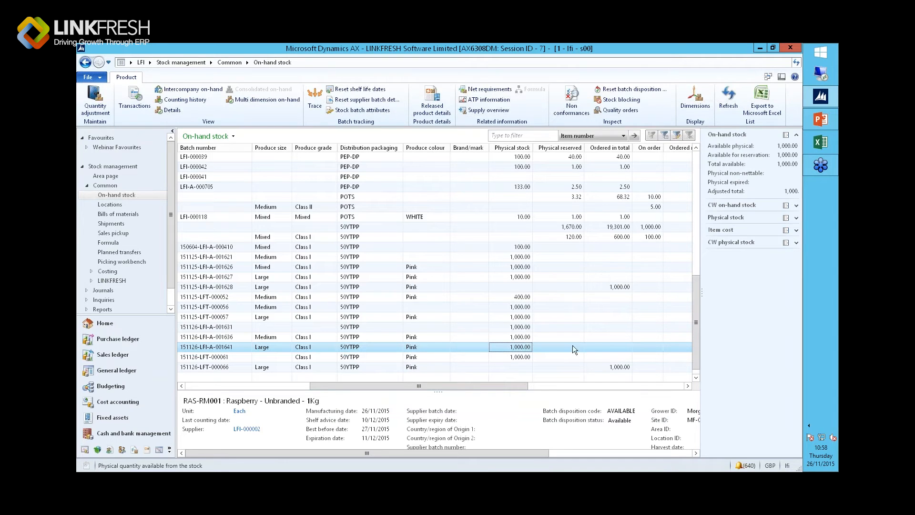
Open the details of batch 151126-LFI-A-001641 and show its LINKFRESH grower, third-party and consignment information.
{"action": "left_click_drag", "start_coordinate": [475, 386], "coordinate": [314, 391]}
{"action": "left_click", "coordinate": [477, 350]}
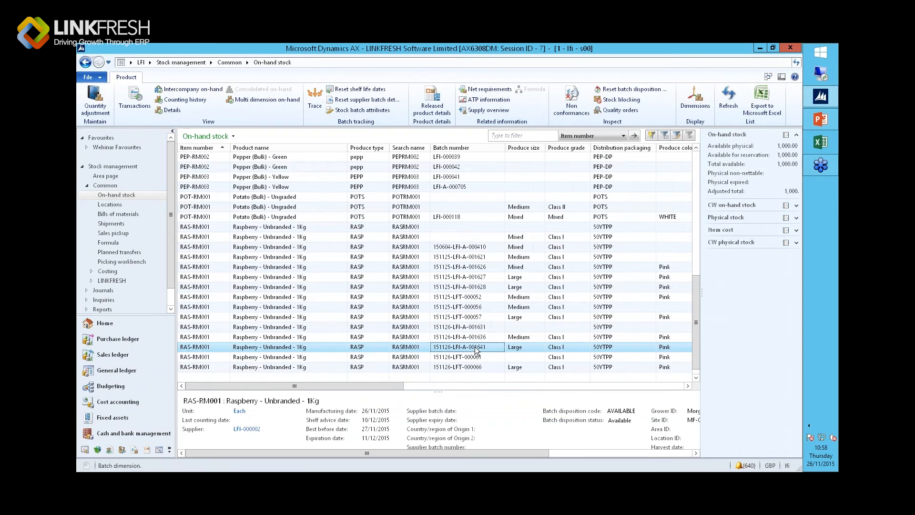
{"action": "right_click", "coordinate": [476, 350]}
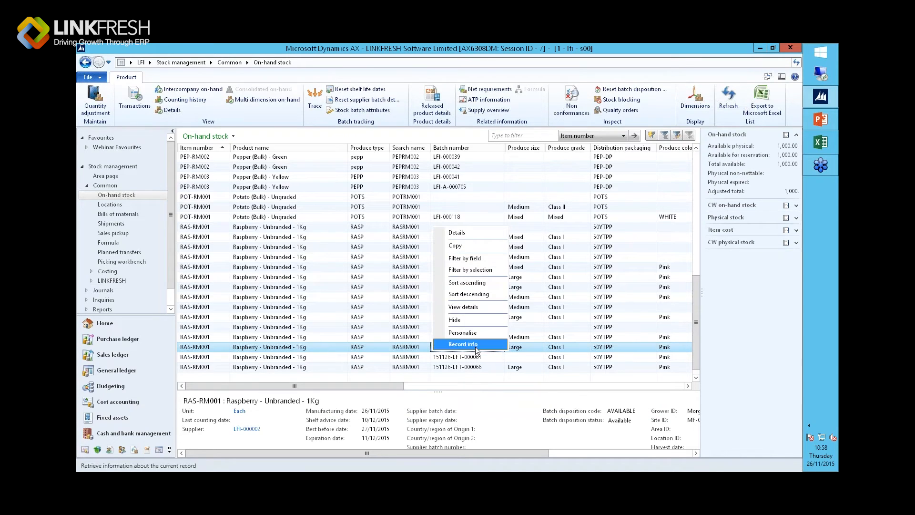
{"action": "left_click", "coordinate": [467, 307]}
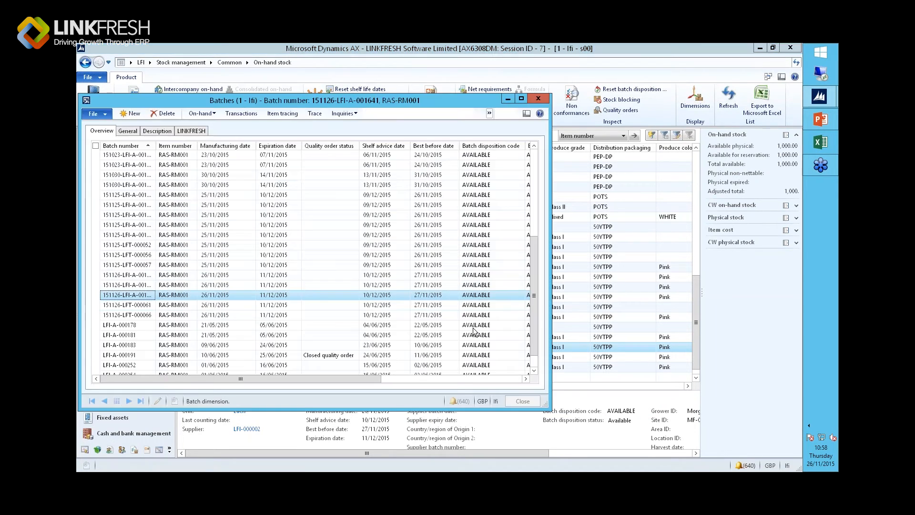
{"action": "left_click", "coordinate": [192, 130]}
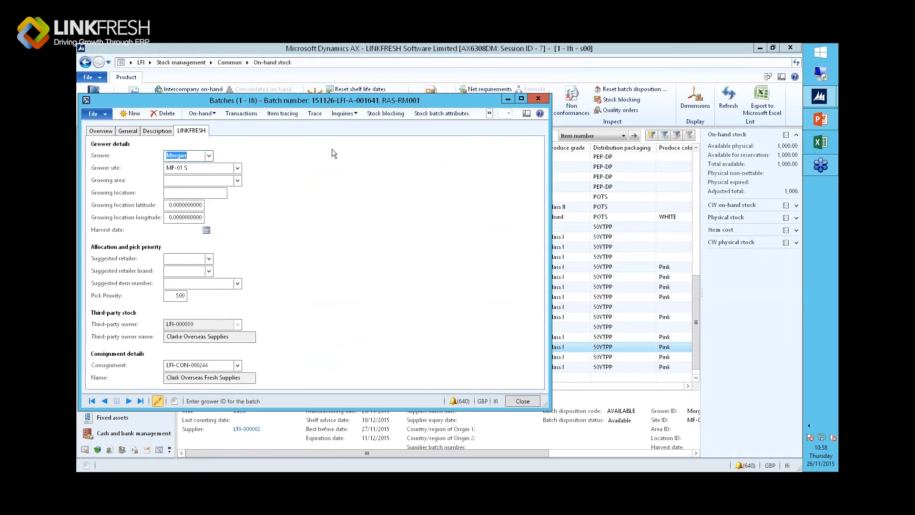
{"action": "left_click_drag", "start_coordinate": [324, 102], "coordinate": [510, 99]}
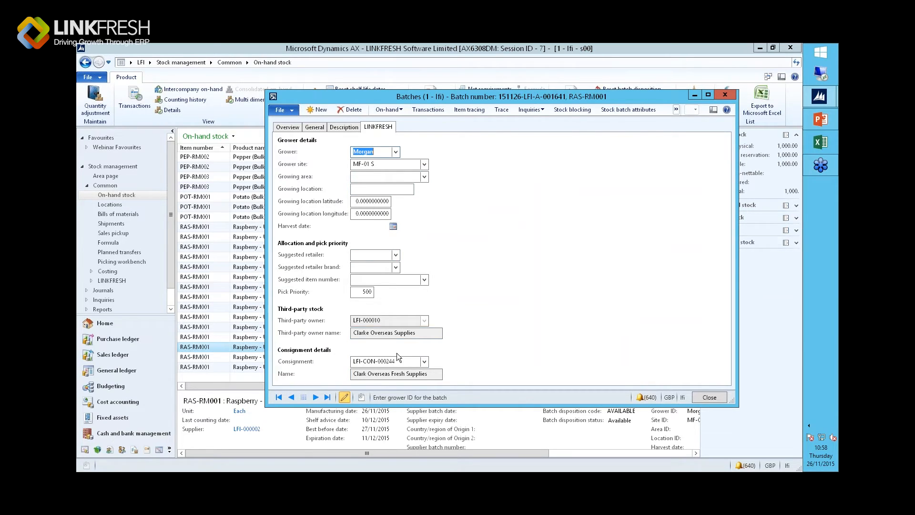
Examine the batch's third-party owner account and owner name, and close the Batches form.
{"action": "left_click", "coordinate": [389, 321]}
{"action": "left_click_drag", "start_coordinate": [389, 321], "coordinate": [353, 321]}
{"action": "key", "text": "Tab"}
{"action": "key", "text": "shift+Tab"}
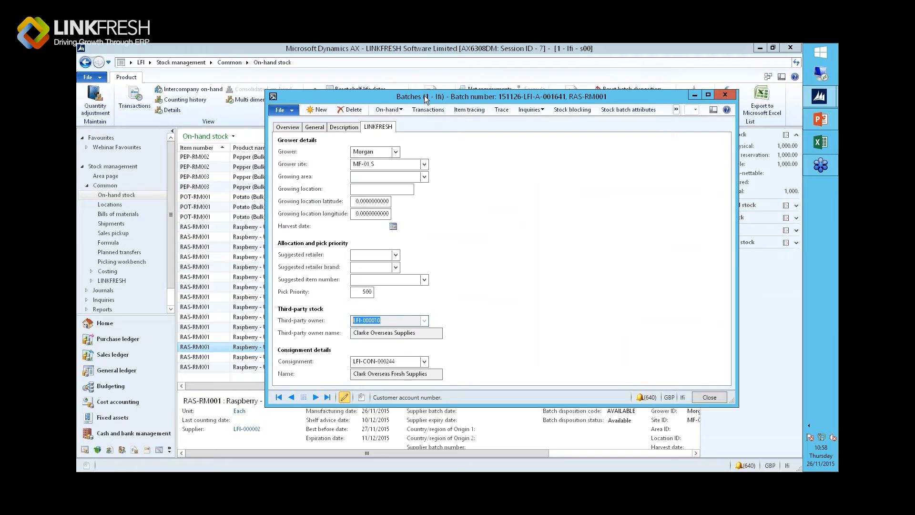
{"action": "left_click", "coordinate": [389, 320]}
{"action": "left_click_drag", "start_coordinate": [389, 321], "coordinate": [355, 321]}
{"action": "key", "text": "Tab"}
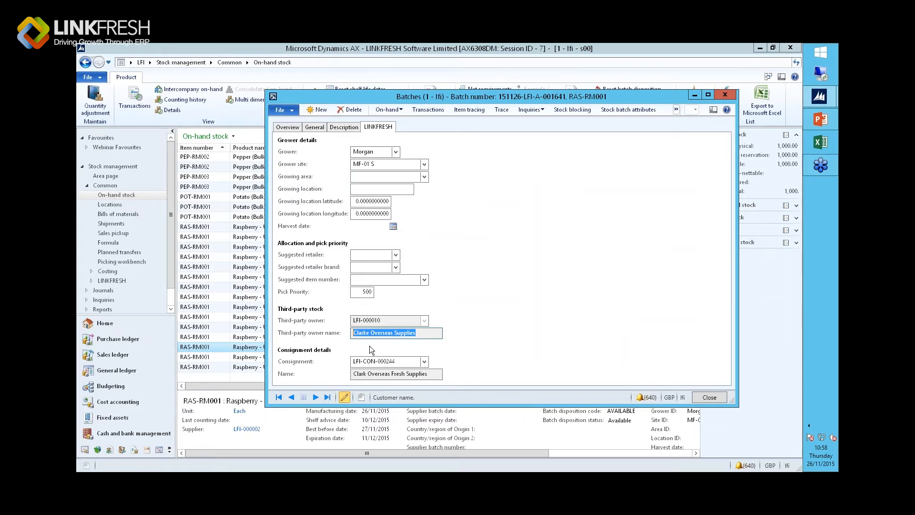
{"action": "left_click_drag", "start_coordinate": [419, 337], "coordinate": [345, 336]}
{"action": "left_click_drag", "start_coordinate": [404, 320], "coordinate": [363, 320]}
{"action": "left_click_drag", "start_coordinate": [415, 333], "coordinate": [353, 333]}
{"action": "left_click", "coordinate": [713, 396]}
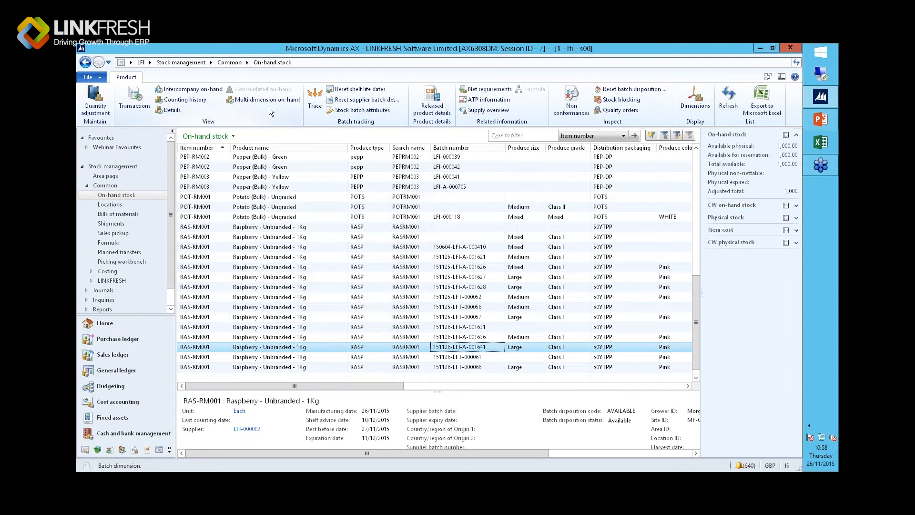
Open the Open consignments list in the LINKFRESH consignment module.
{"action": "left_click", "coordinate": [149, 63]}
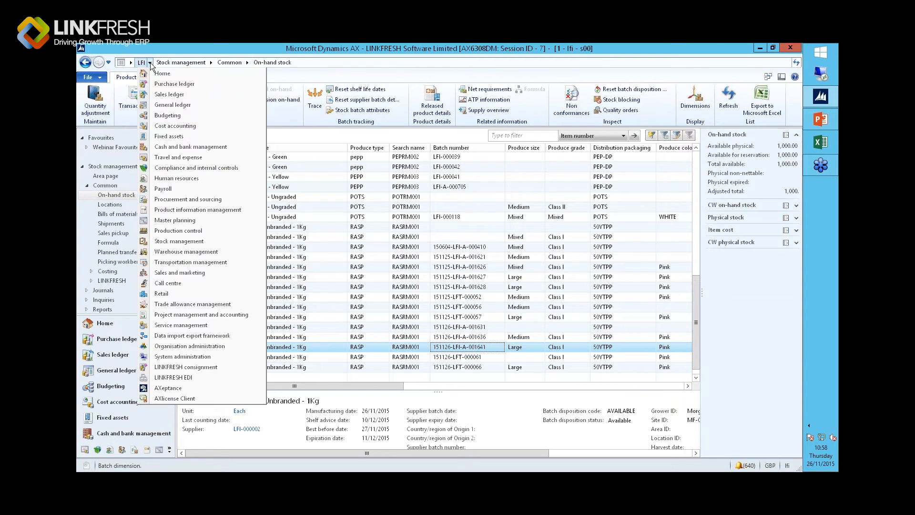
{"action": "left_click", "coordinate": [192, 367]}
{"action": "left_click", "coordinate": [219, 130]}
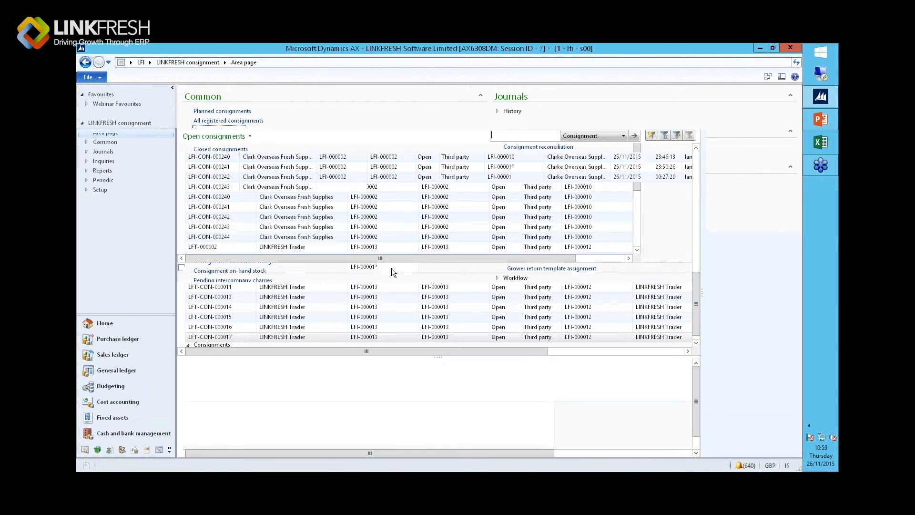
Open consignment LFI-CON-000244 from the open consignments list and show its consignment charges.
{"action": "left_click", "coordinate": [235, 196]}
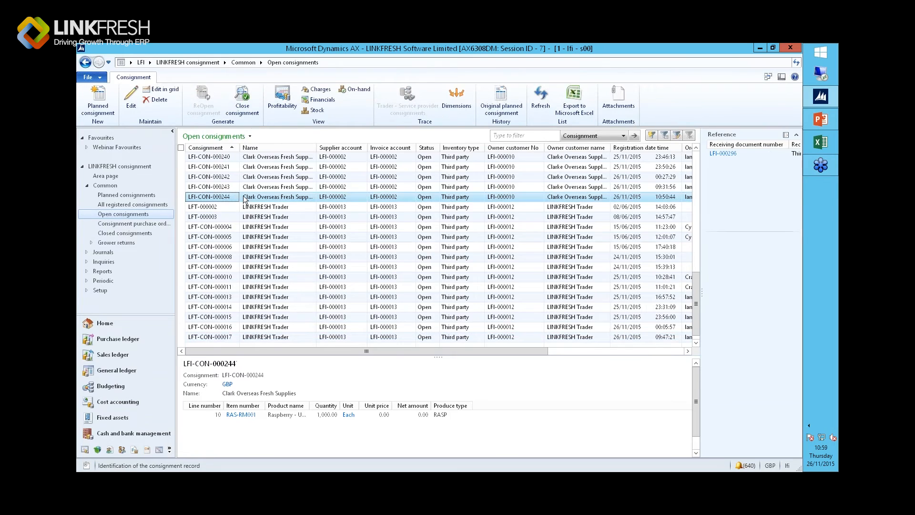
{"action": "double_click", "coordinate": [264, 198]}
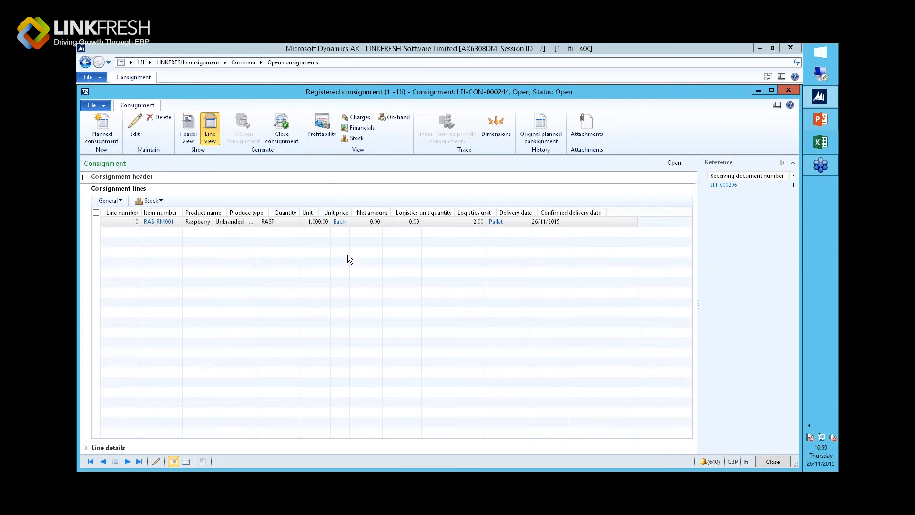
{"action": "left_click", "coordinate": [357, 117]}
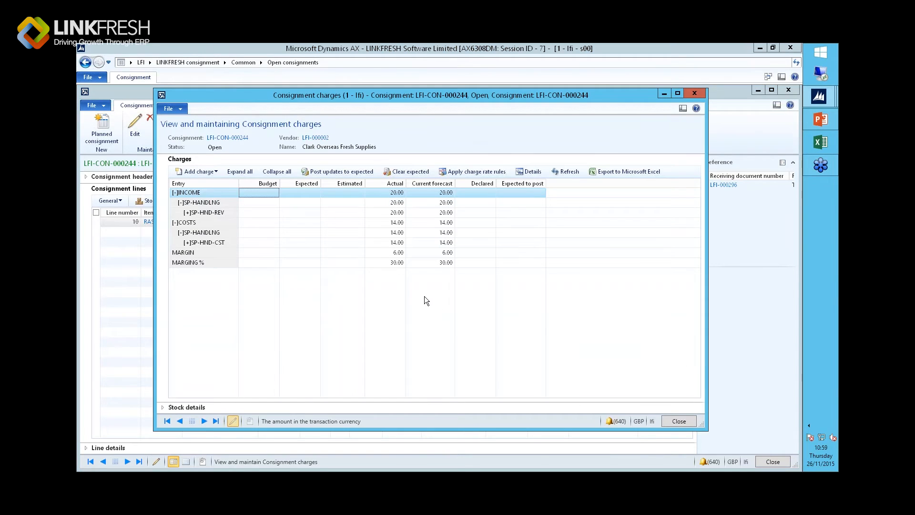
Examine the consignment's handling income, handling costs and margin entries, and close the charges form.
{"action": "left_click", "coordinate": [185, 214]}
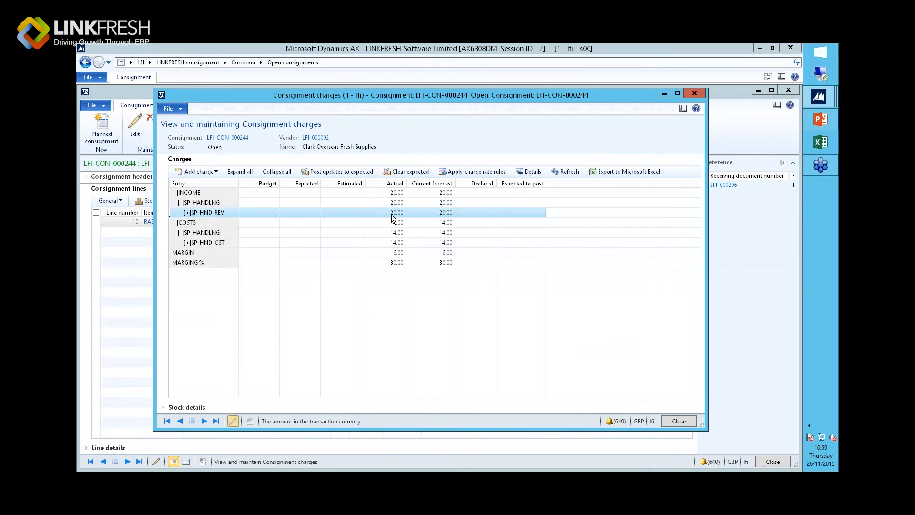
{"action": "left_click", "coordinate": [212, 193]}
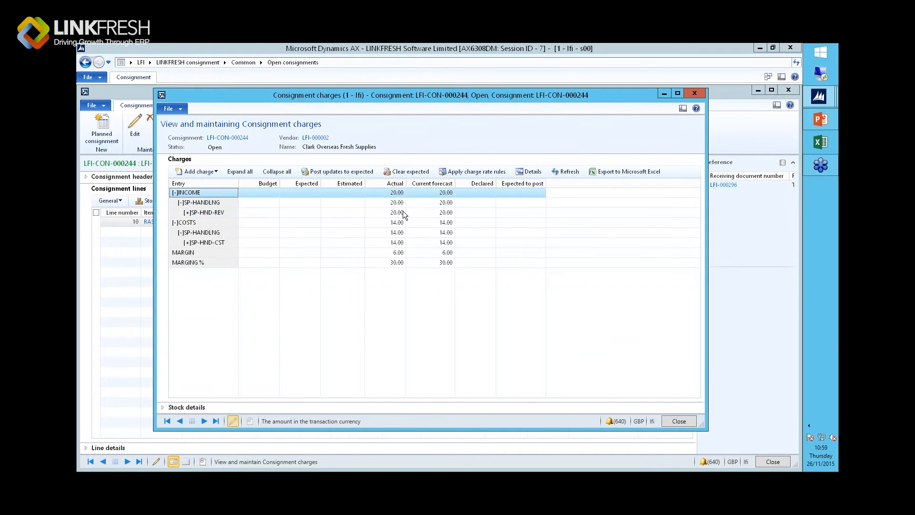
{"action": "left_click", "coordinate": [213, 215]}
{"action": "left_click", "coordinate": [201, 221]}
{"action": "left_click", "coordinate": [205, 239]}
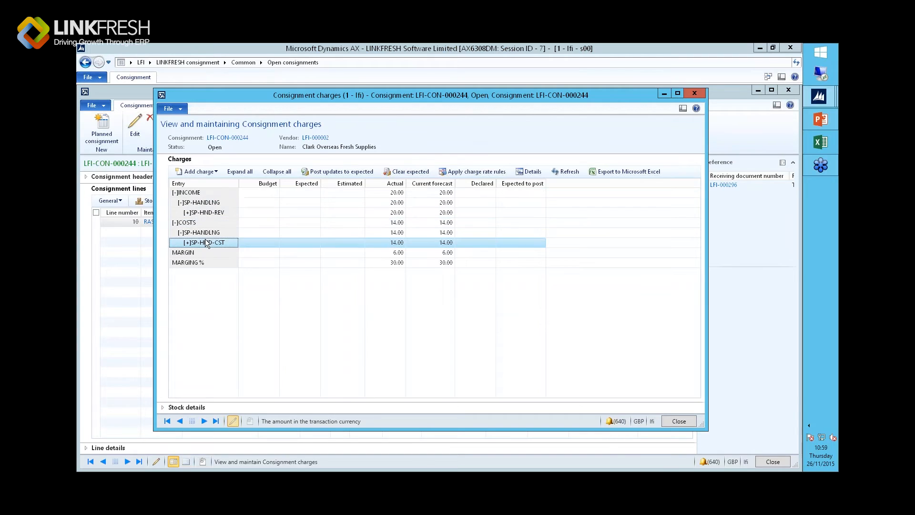
{"action": "left_click", "coordinate": [384, 244]}
{"action": "left_click", "coordinate": [210, 253]}
{"action": "left_click", "coordinate": [443, 265]}
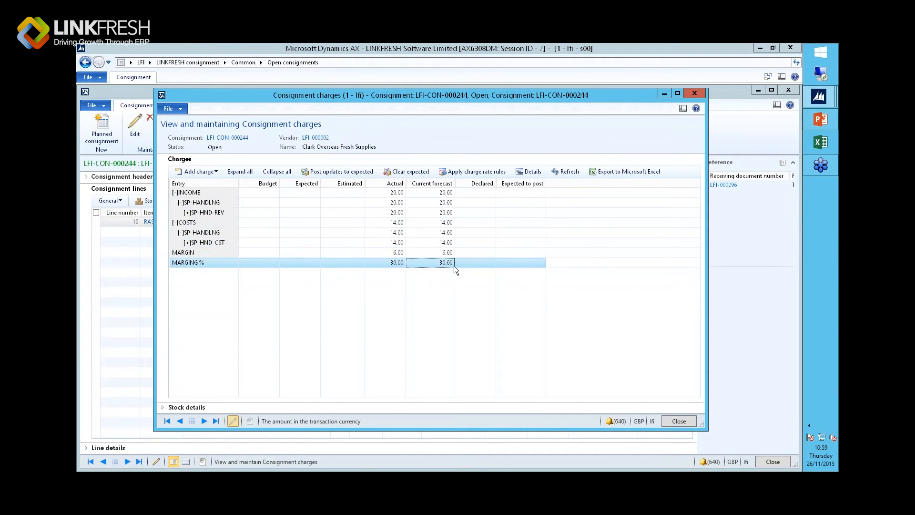
{"action": "left_click", "coordinate": [702, 95]}
Review the actual handling income and cost in the consignment's profitability view with the SP-HANDLNG entry collapsed, and close the view and consignment.
{"action": "left_click", "coordinate": [320, 124]}
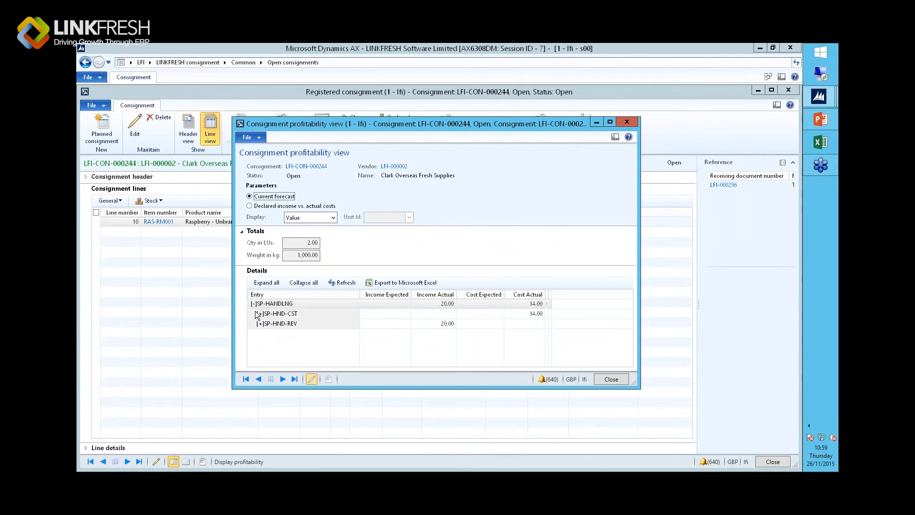
{"action": "left_click", "coordinate": [253, 304]}
{"action": "left_click", "coordinate": [253, 303]}
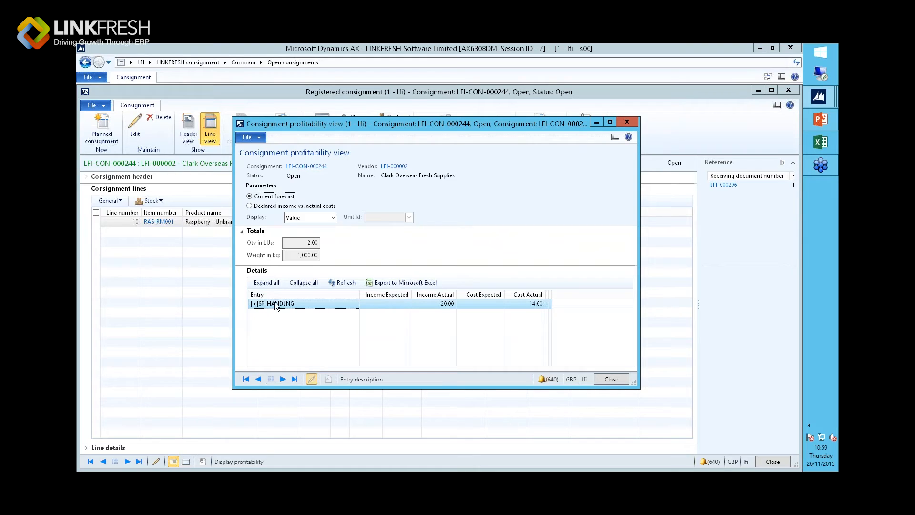
{"action": "left_click", "coordinate": [437, 304]}
{"action": "left_click", "coordinate": [531, 305]}
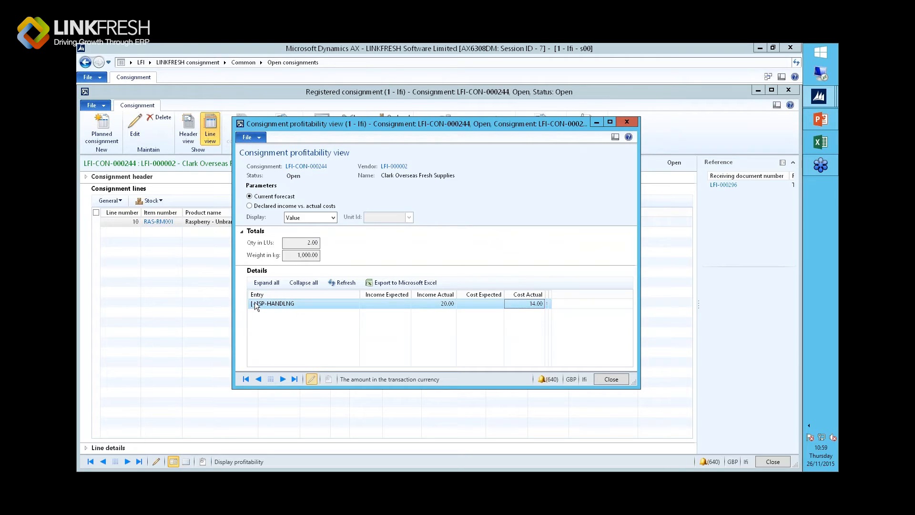
{"action": "left_click", "coordinate": [611, 379]}
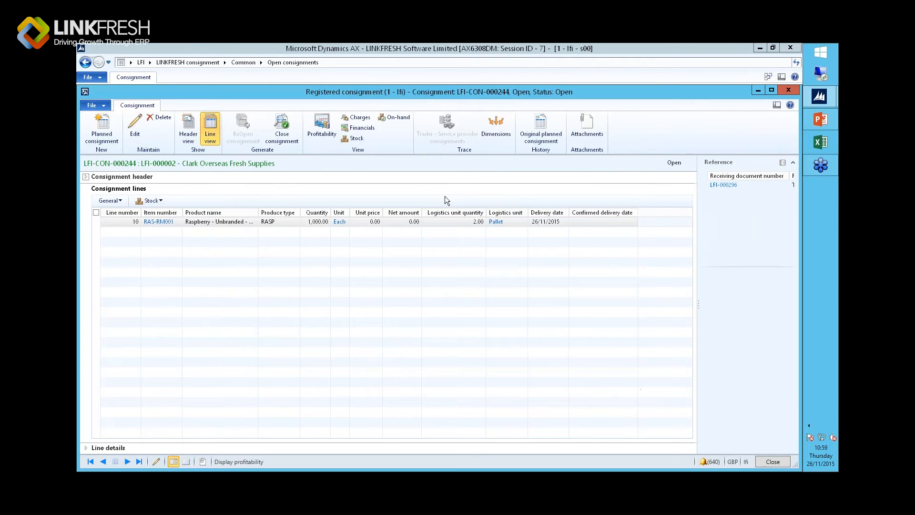
{"action": "left_click_drag", "start_coordinate": [682, 102], "coordinate": [634, 123]}
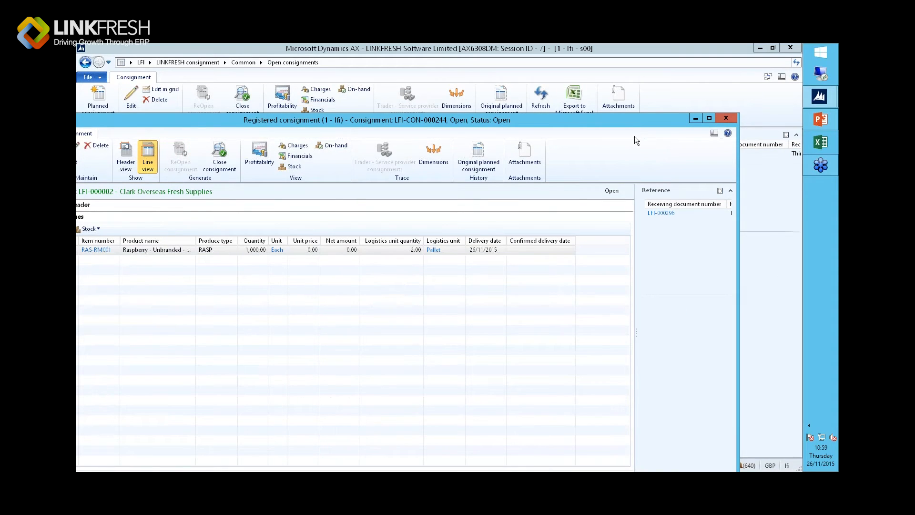
{"action": "left_click", "coordinate": [725, 119]}
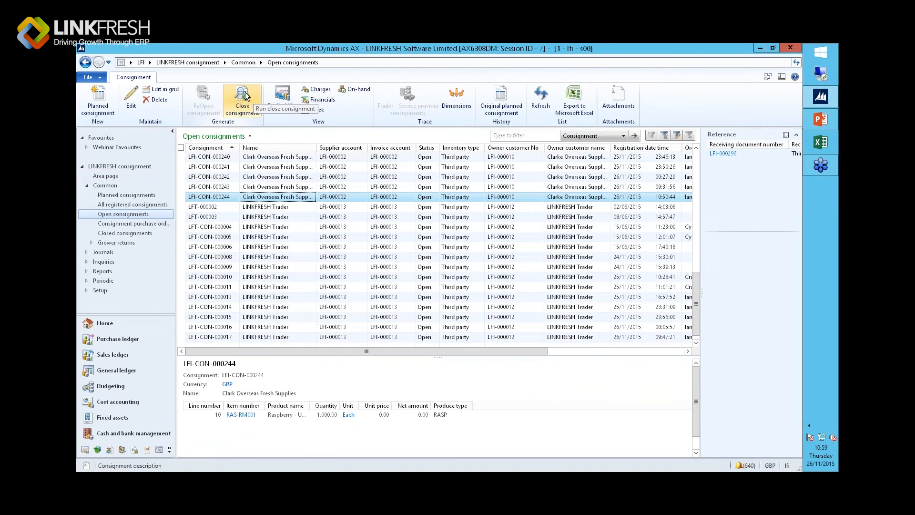
Create a new sales order for Clarke Overseas Supplies from its customer record in the Sales ledger.
{"action": "left_click", "coordinate": [151, 63]}
{"action": "left_click", "coordinate": [161, 95]}
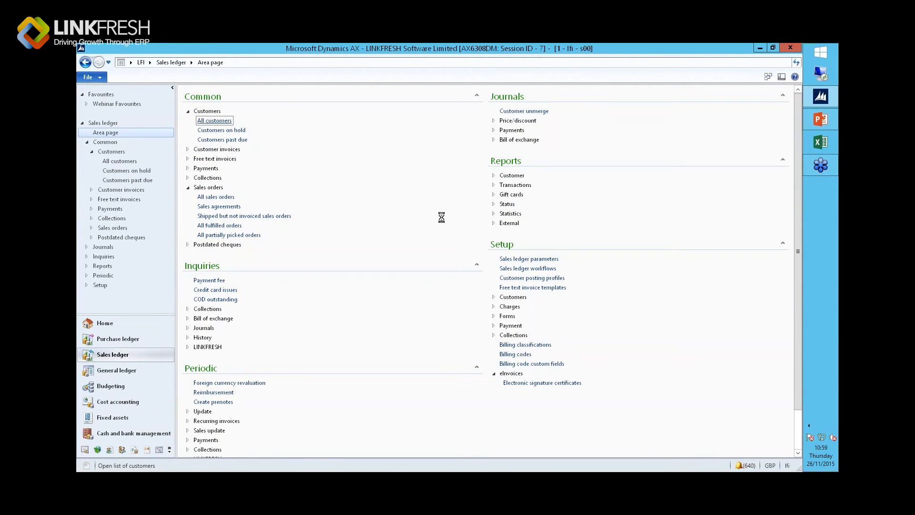
{"action": "key", "text": "Return"}
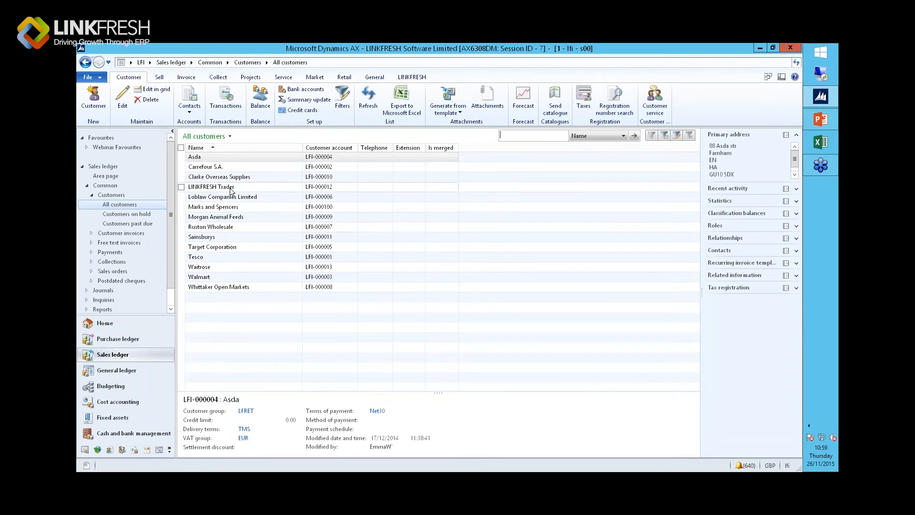
{"action": "left_click", "coordinate": [232, 176]}
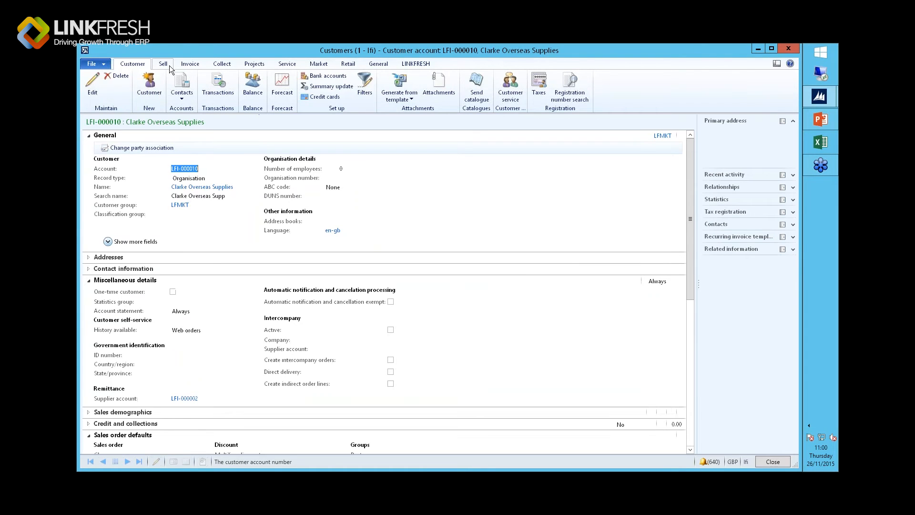
{"action": "left_click", "coordinate": [167, 64]}
{"action": "left_click", "coordinate": [132, 76]}
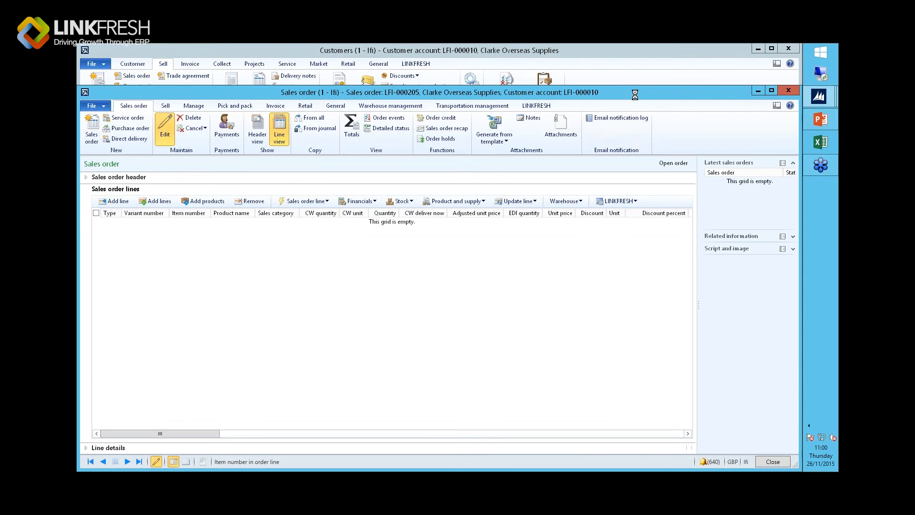
Retrieve the owner's unbilled third-party charges into the sales order's charges worksheet, with posting date 26/11/2015.
{"action": "left_click", "coordinate": [538, 105]}
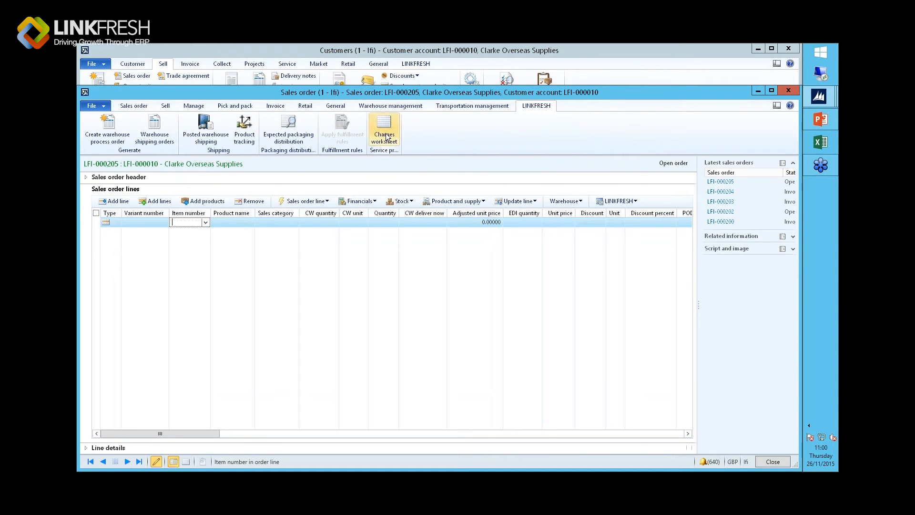
{"action": "left_click", "coordinate": [387, 137]}
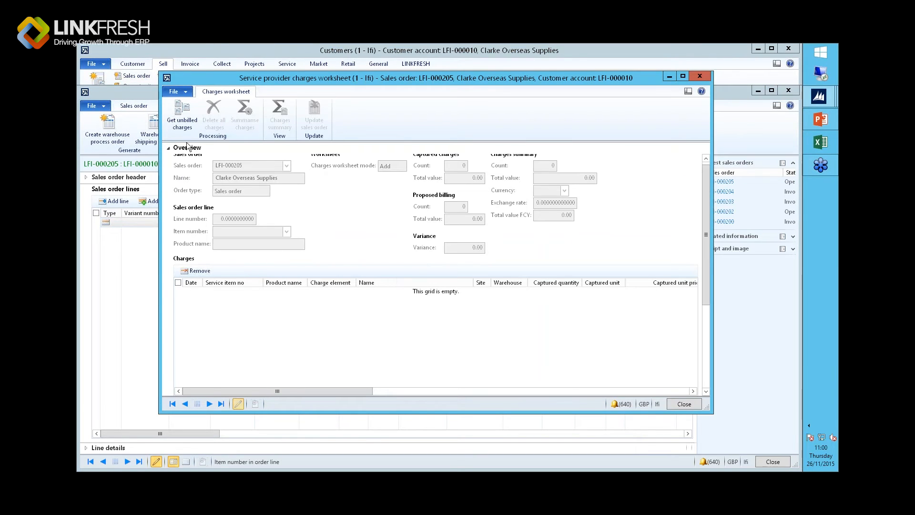
{"action": "left_click", "coordinate": [185, 123]}
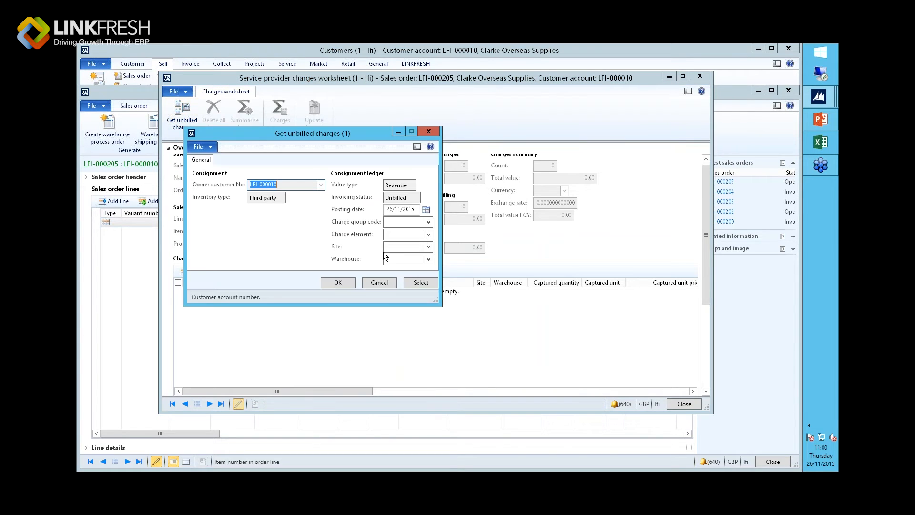
{"action": "left_click", "coordinate": [399, 209]}
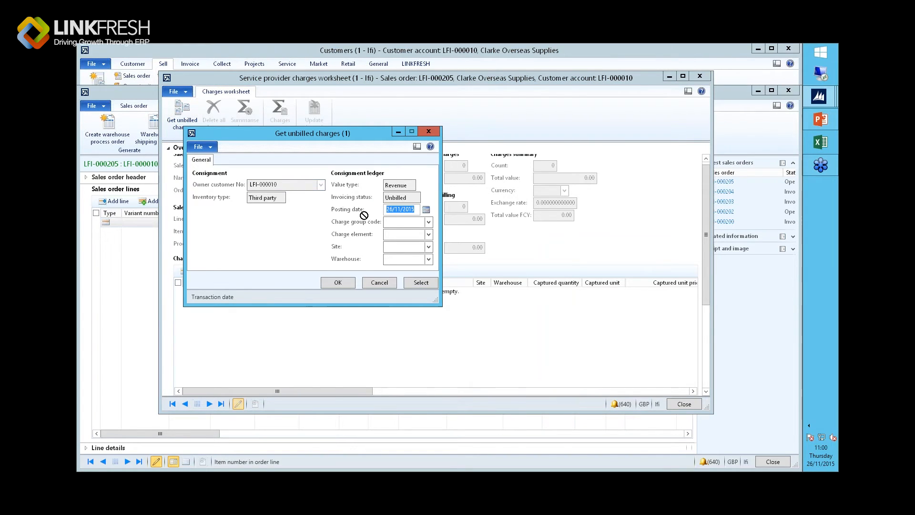
{"action": "left_click", "coordinate": [336, 284]}
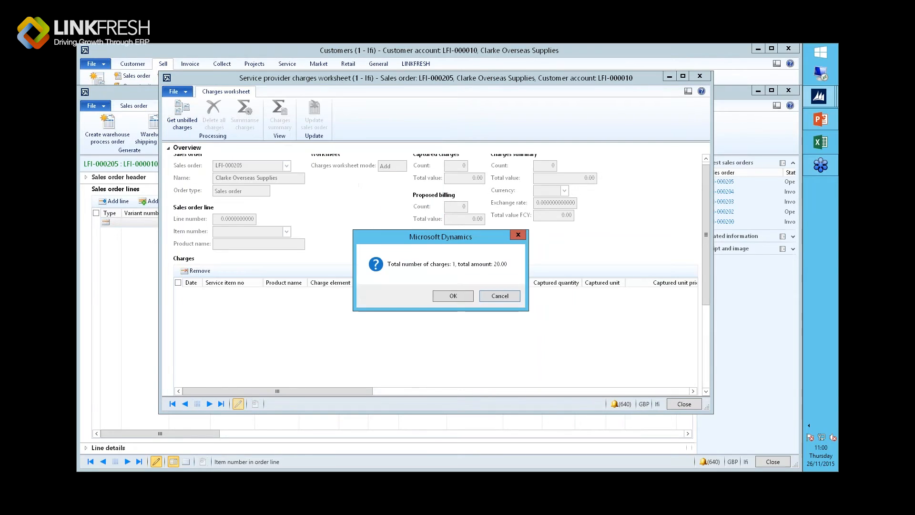
{"action": "left_click", "coordinate": [453, 295]}
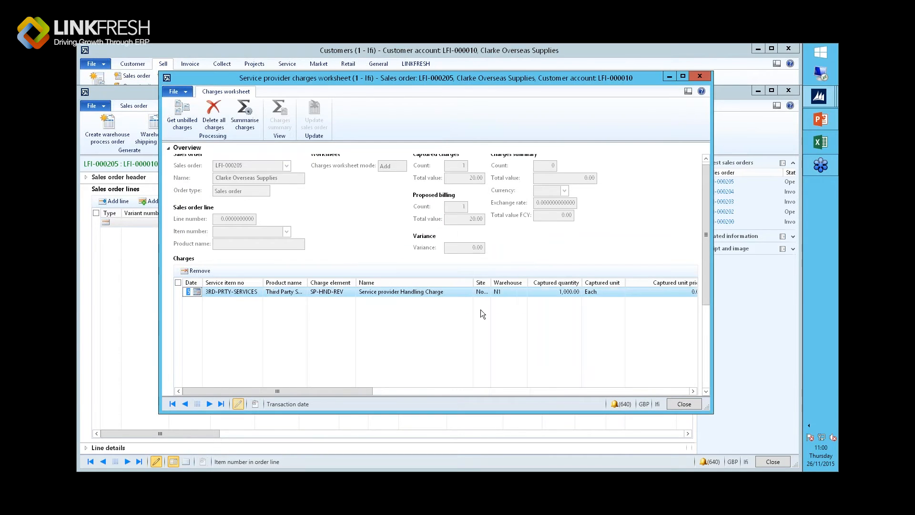
Maximise the charges worksheet, widen the product name column, and check the charge's captured quantity, unit price and net amount.
{"action": "left_click", "coordinate": [682, 77]}
{"action": "left_click", "coordinate": [207, 263]}
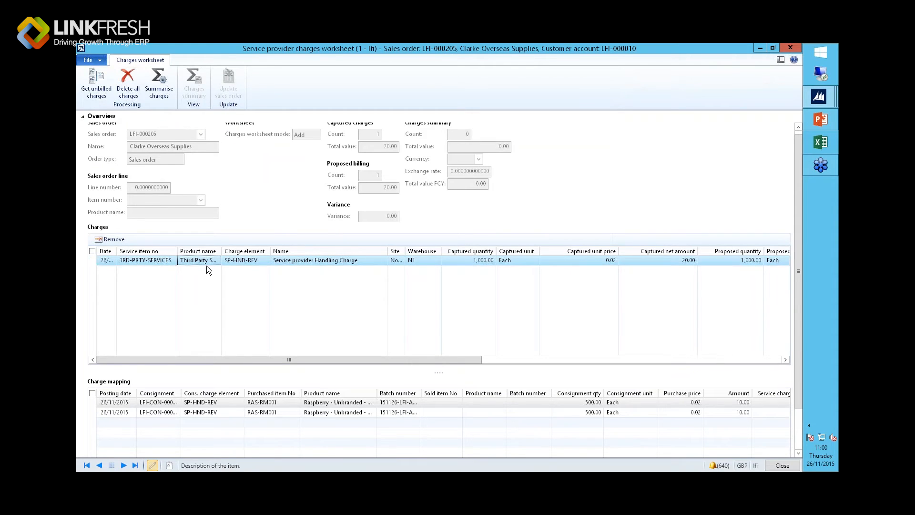
{"action": "left_click_drag", "start_coordinate": [222, 251], "coordinate": [245, 251]}
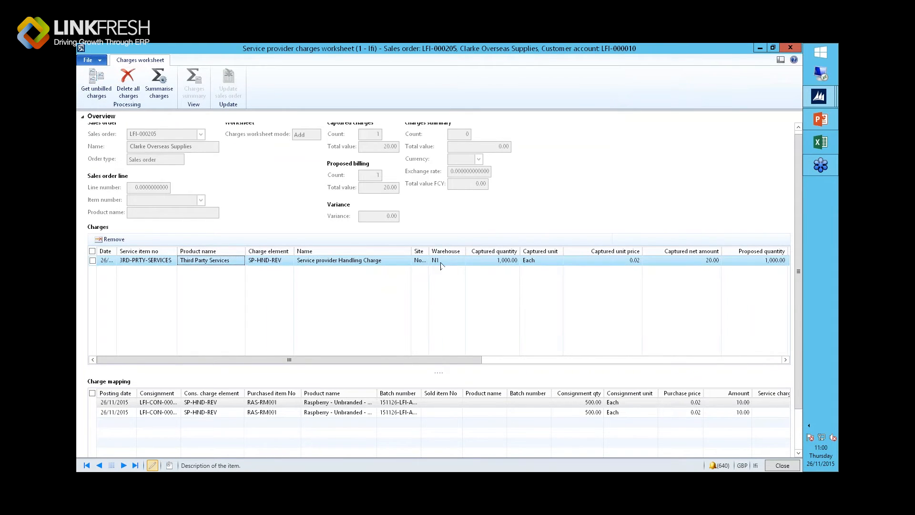
{"action": "left_click", "coordinate": [489, 262]}
{"action": "left_click", "coordinate": [623, 262]}
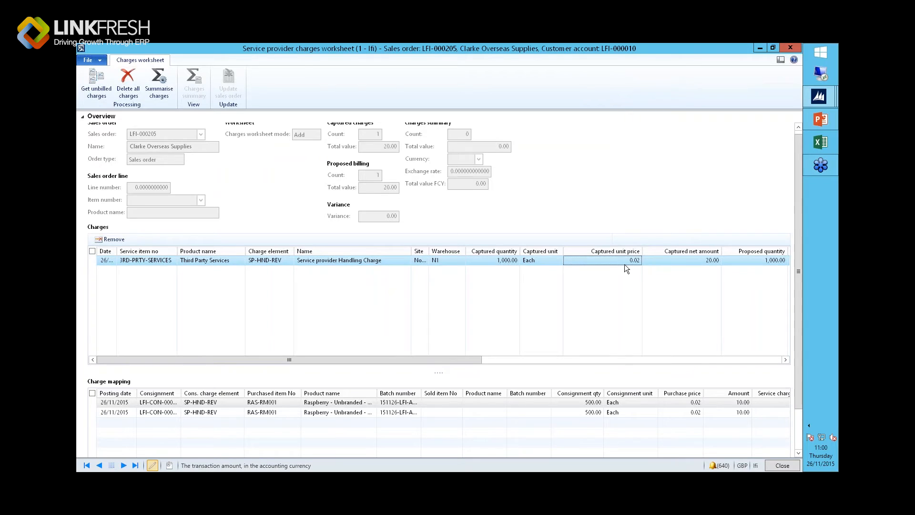
{"action": "left_click", "coordinate": [709, 262]}
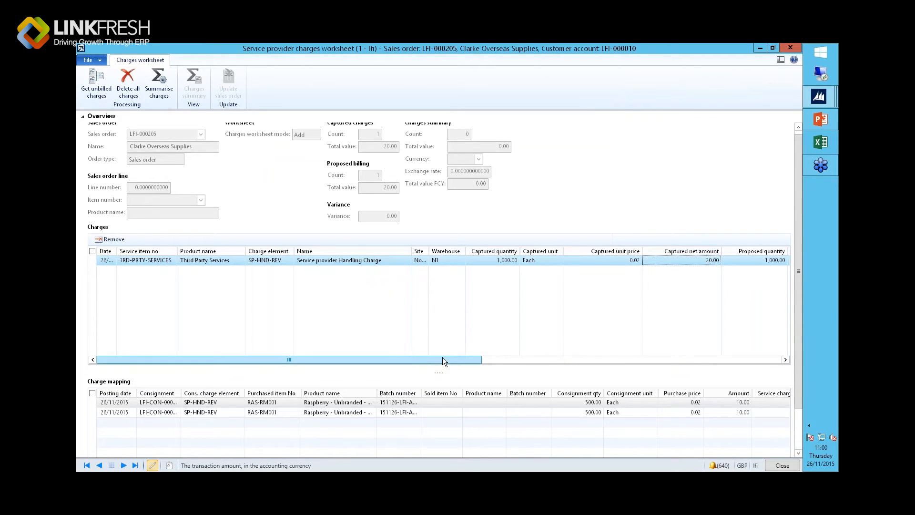
Widen the consignment column in the charge mapping grid and examine the charge element on both mapped lines.
{"action": "left_click_drag", "start_coordinate": [181, 393], "coordinate": [200, 392]}
{"action": "left_click", "coordinate": [221, 403]}
{"action": "left_click", "coordinate": [222, 412]}
{"action": "left_click", "coordinate": [226, 403]}
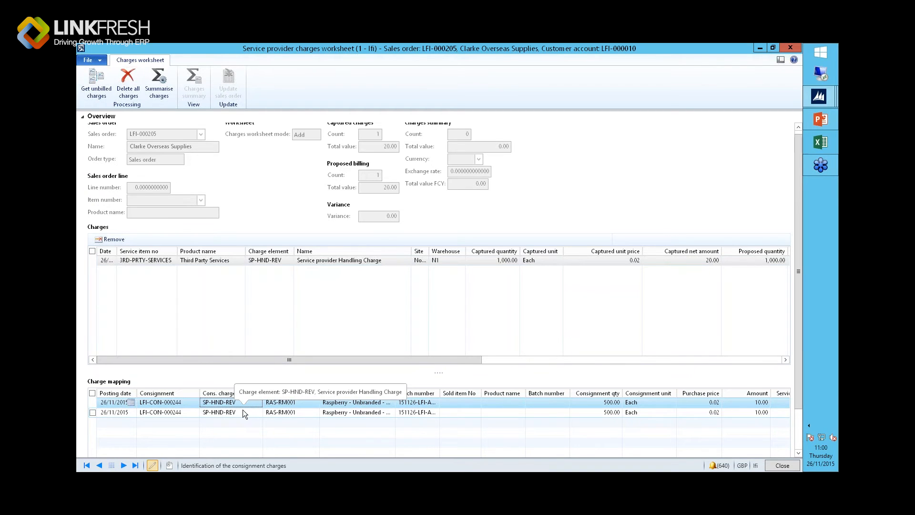
{"action": "left_click", "coordinate": [242, 411]}
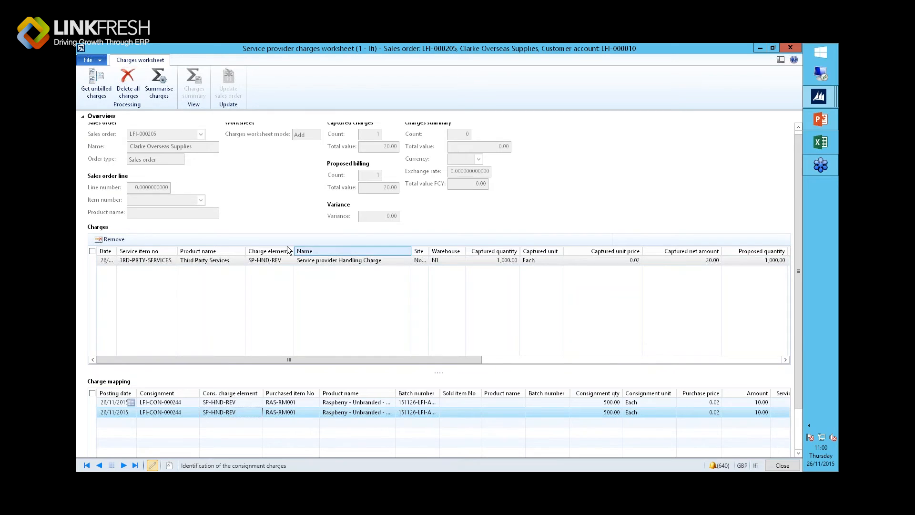
Summarise the charges by service item, unit flag and unit price, and update the sales order with them.
{"action": "left_click", "coordinate": [159, 85]}
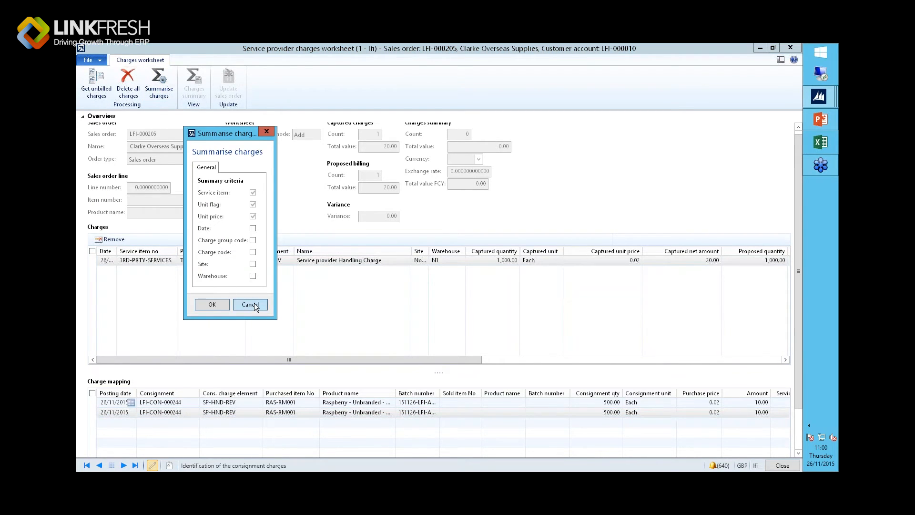
{"action": "left_click", "coordinate": [213, 304]}
{"action": "left_click", "coordinate": [321, 261]}
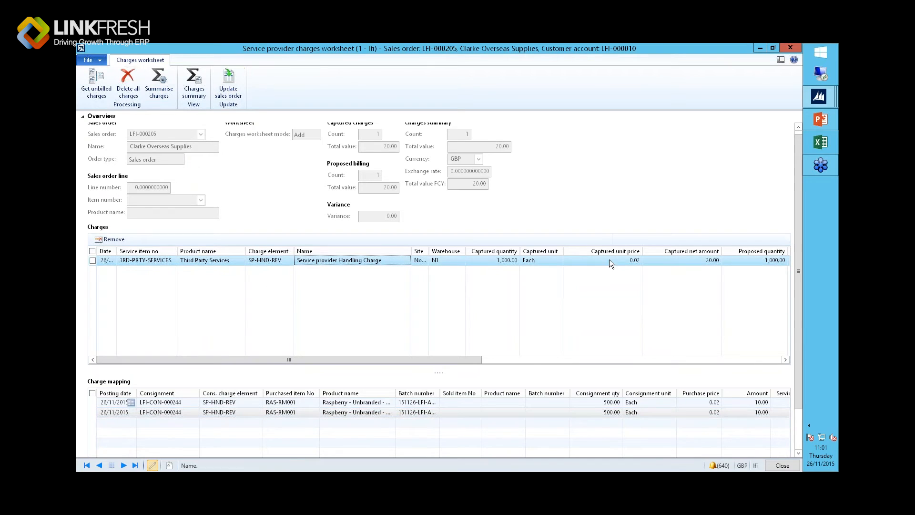
{"action": "left_click", "coordinate": [224, 84]}
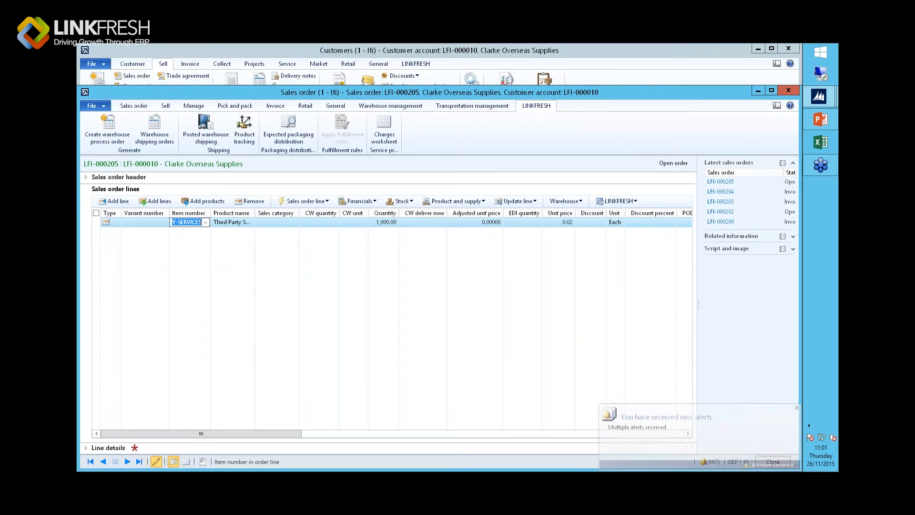
Widen the item number column in the sales order lines and check the service line's quantity and unit price.
{"action": "left_click_drag", "start_coordinate": [211, 213], "coordinate": [242, 213]}
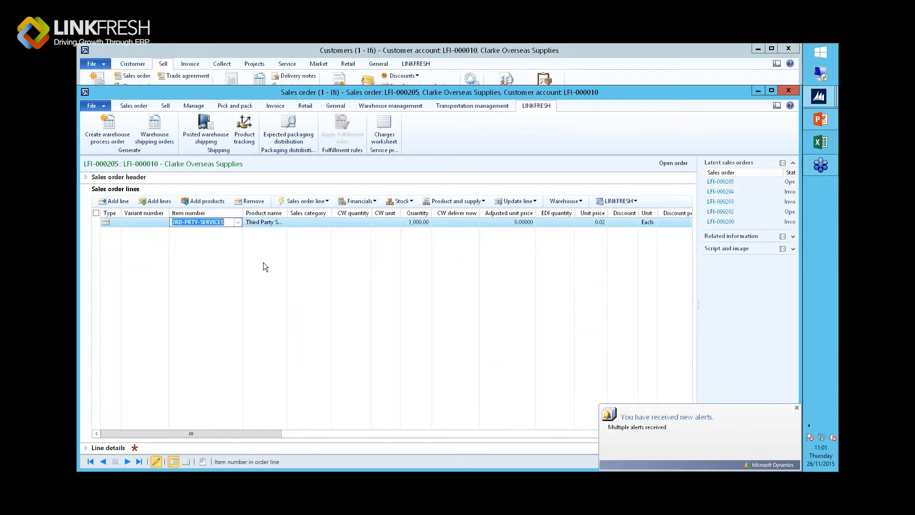
{"action": "left_click", "coordinate": [427, 225]}
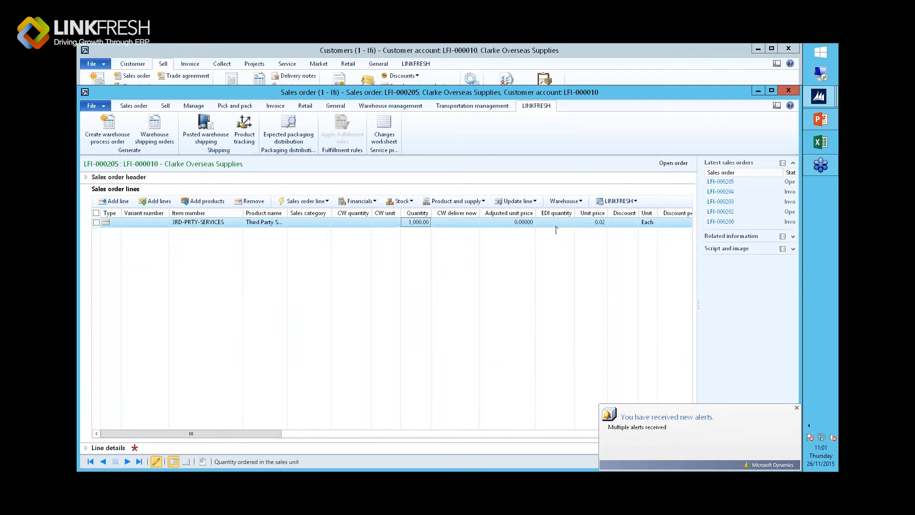
{"action": "left_click", "coordinate": [588, 224]}
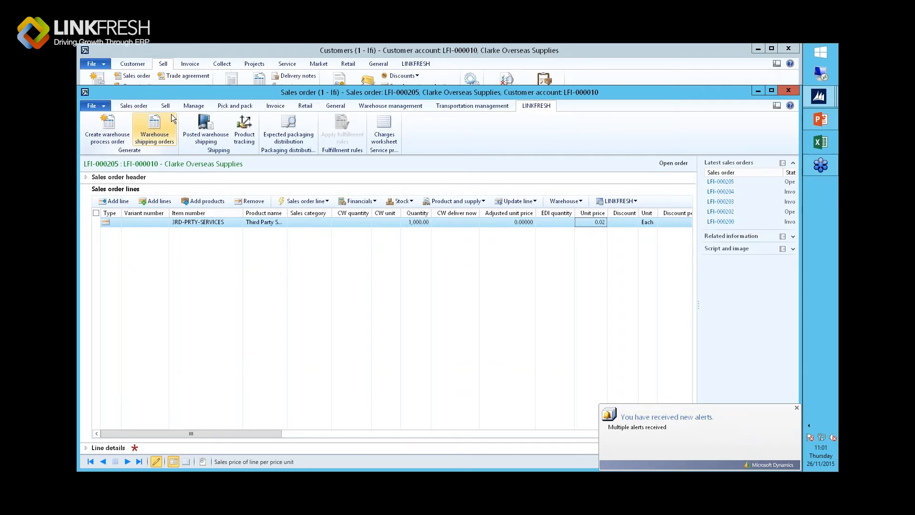
Post the invoice for the sales order with the quantity set to All and without printing.
{"action": "left_click", "coordinate": [281, 113]}
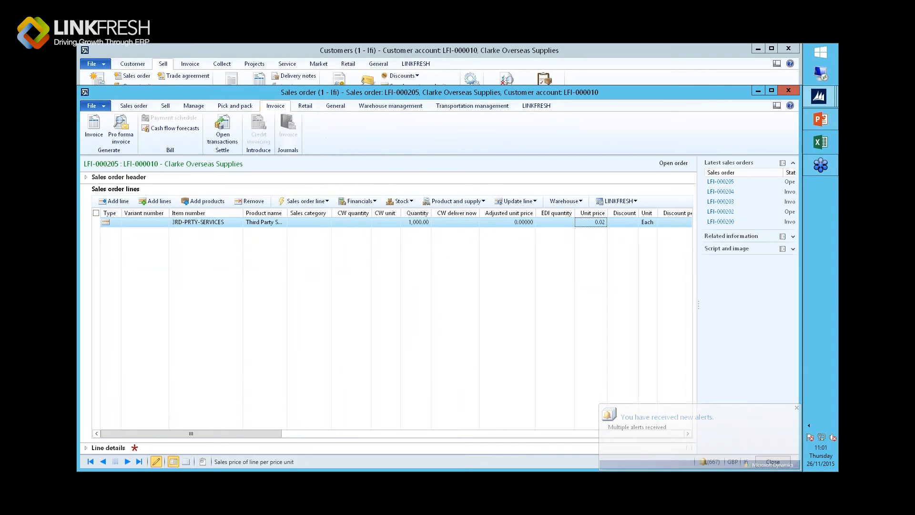
{"action": "left_click", "coordinate": [94, 127]}
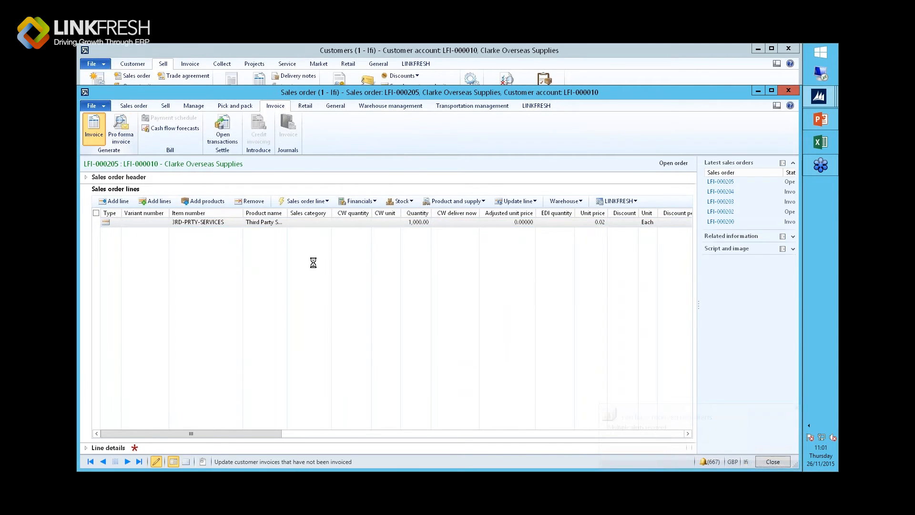
{"action": "left_click", "coordinate": [317, 191]}
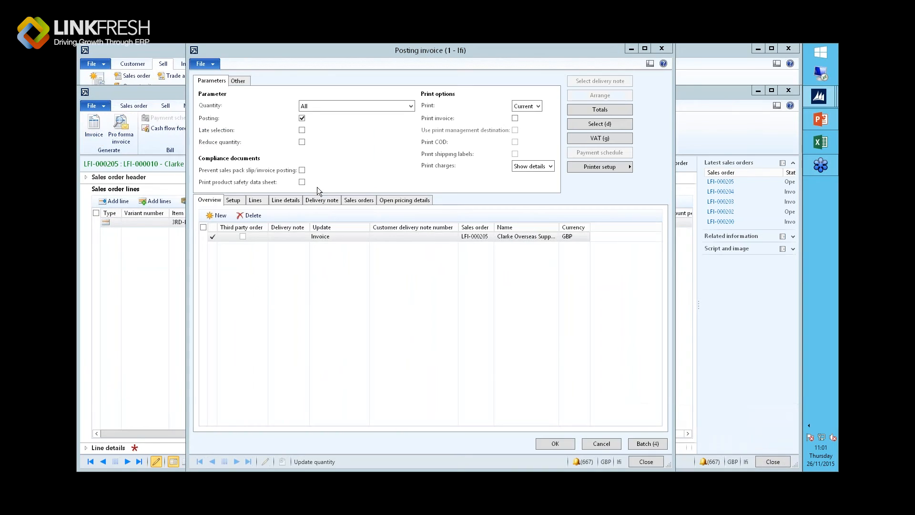
{"action": "left_click", "coordinate": [411, 105]}
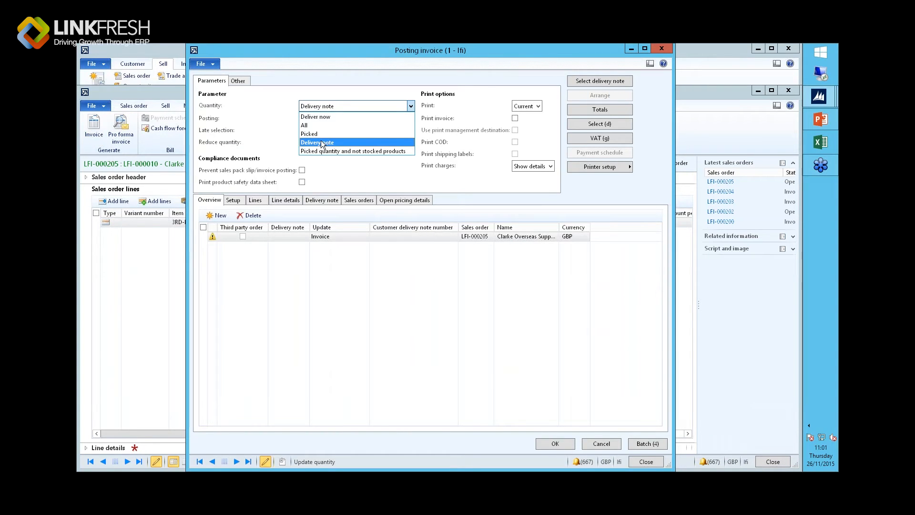
{"action": "left_click", "coordinate": [318, 124]}
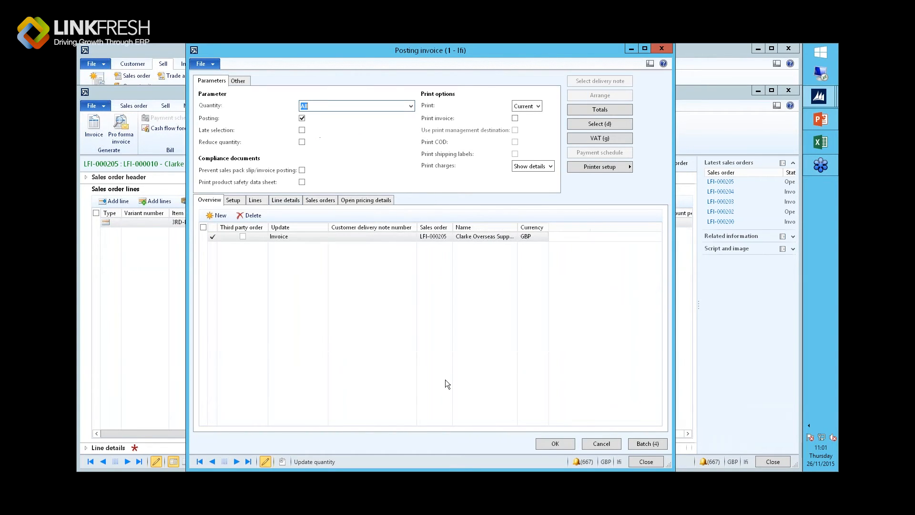
{"action": "left_click", "coordinate": [553, 444]}
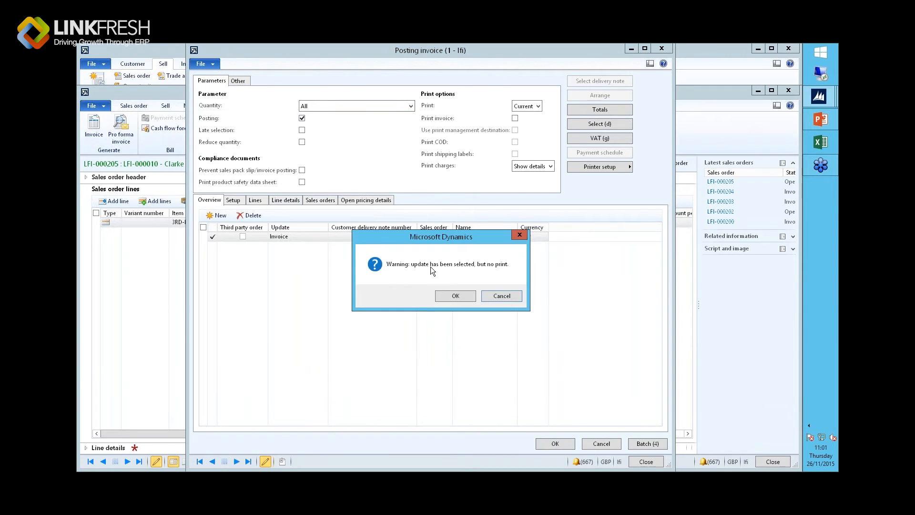
{"action": "left_click", "coordinate": [450, 296]}
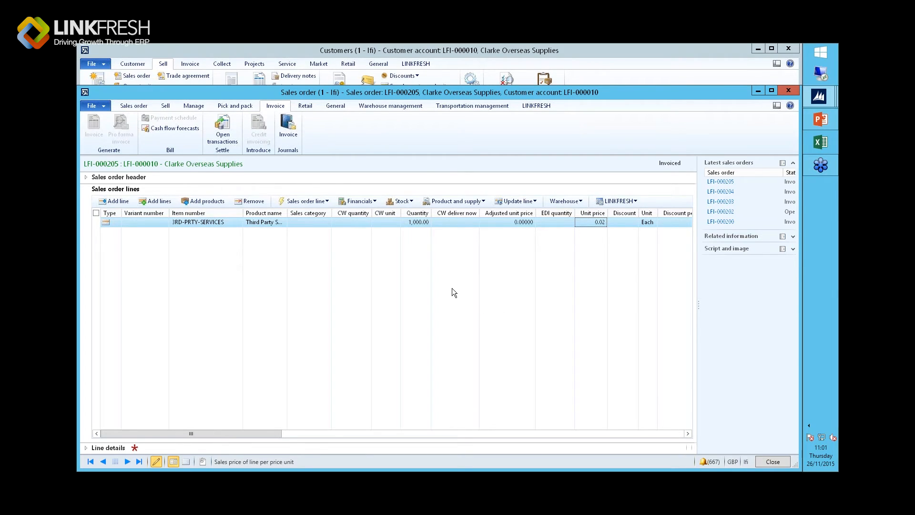
Open the sales order's invoice journal, examine its voucher transactions, and return to the customer list.
{"action": "left_click", "coordinate": [291, 130]}
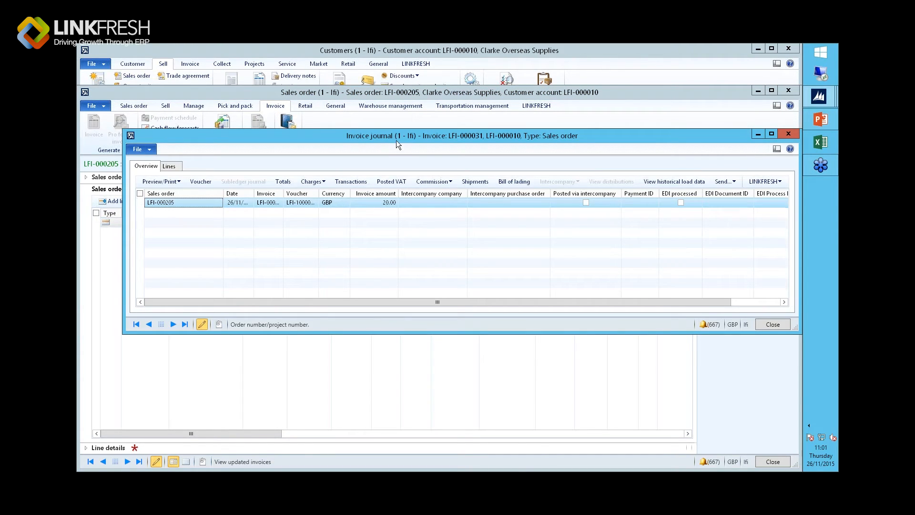
{"action": "left_click_drag", "start_coordinate": [396, 140], "coordinate": [366, 213]}
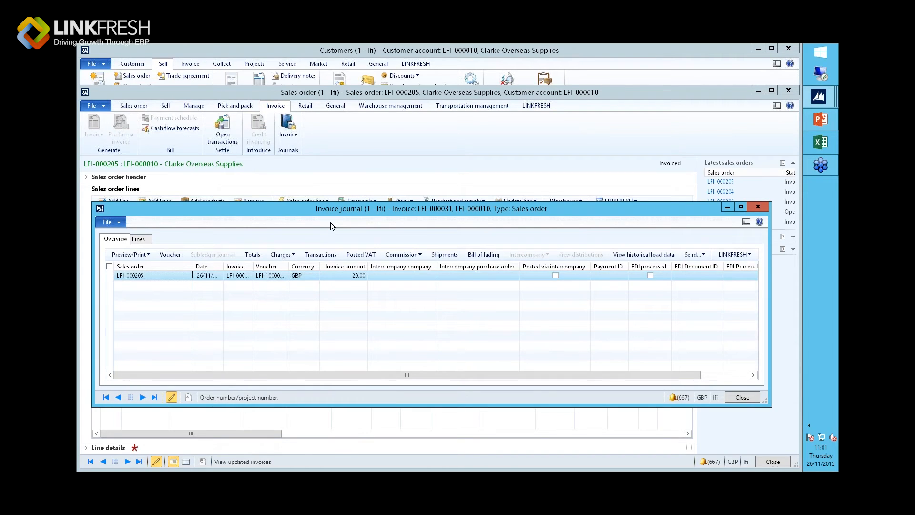
{"action": "left_click", "coordinate": [169, 255]}
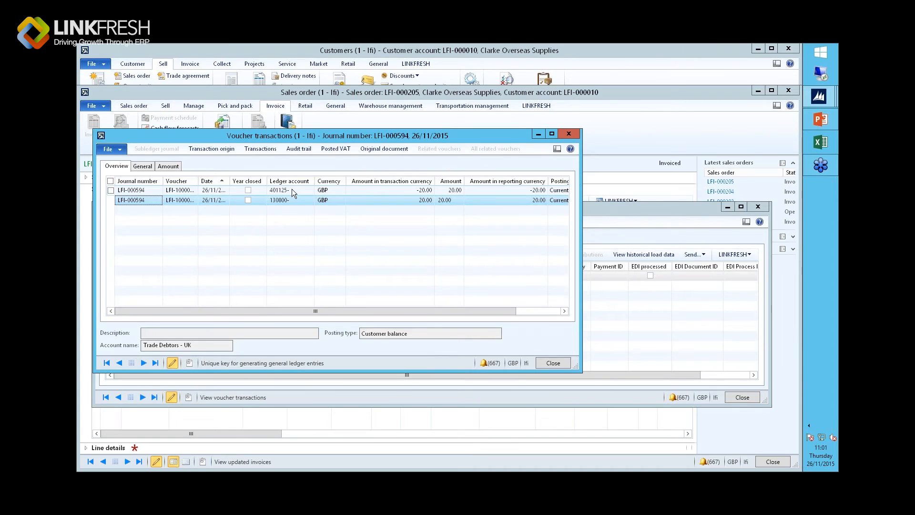
{"action": "left_click", "coordinate": [570, 134]}
{"action": "left_click", "coordinate": [759, 207]}
{"action": "left_click_drag", "start_coordinate": [707, 101], "coordinate": [637, 132]}
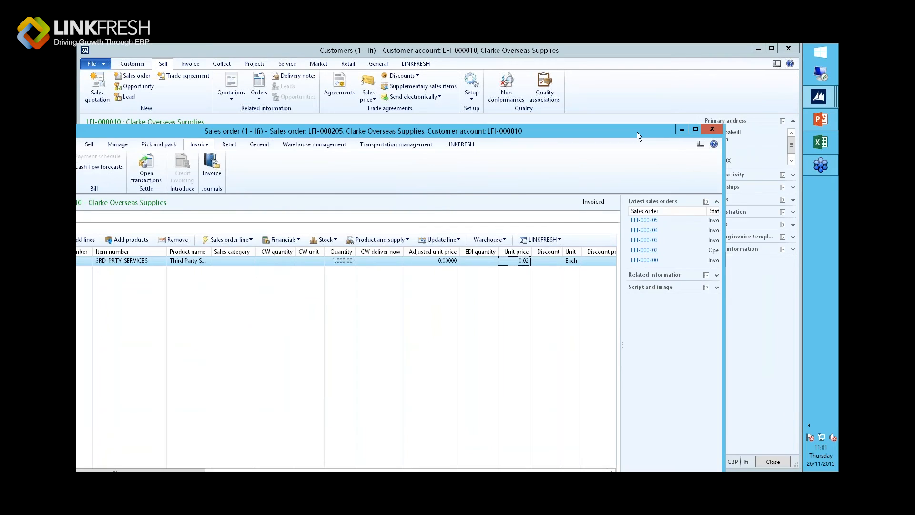
{"action": "left_click", "coordinate": [713, 129]}
{"action": "key", "text": "Escape"}
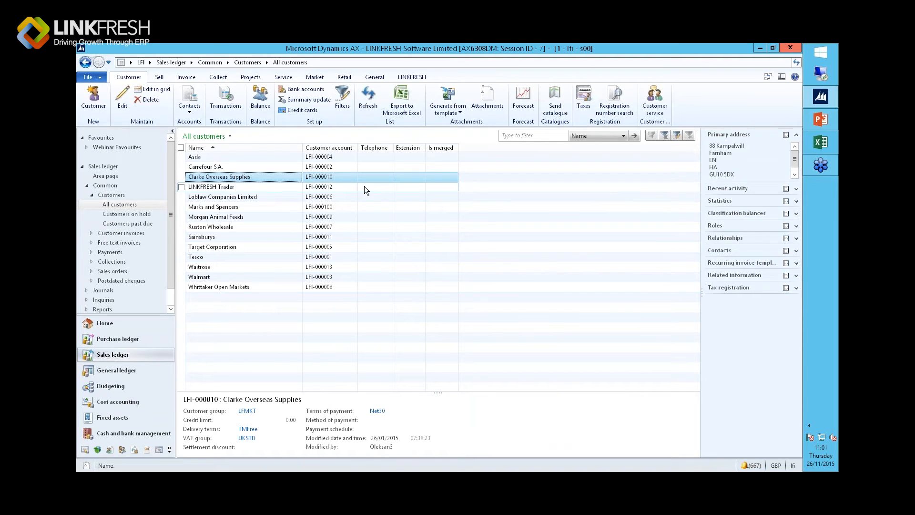
Open the consignment charge elements in LINKFRESH consignment and examine the settings of SP-HND-REV and SP-OUT-CST.
{"action": "left_click", "coordinate": [151, 64]}
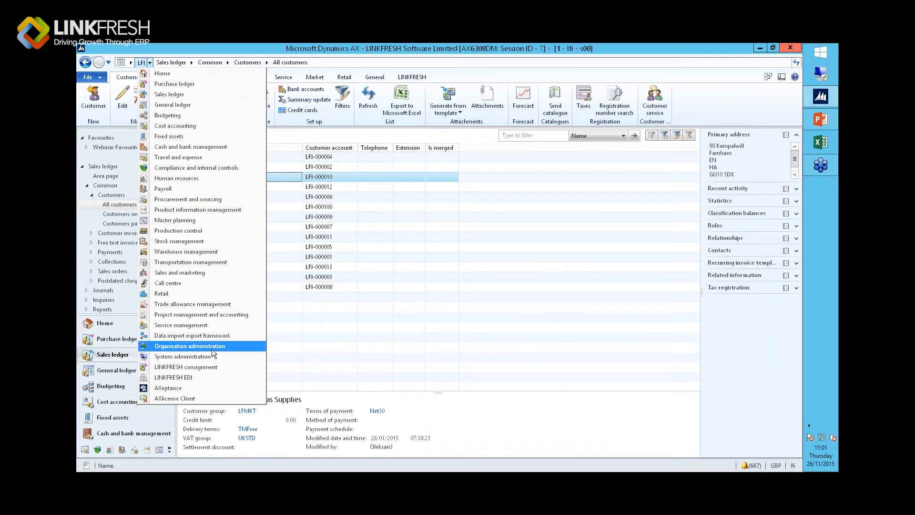
{"action": "left_click", "coordinate": [217, 368]}
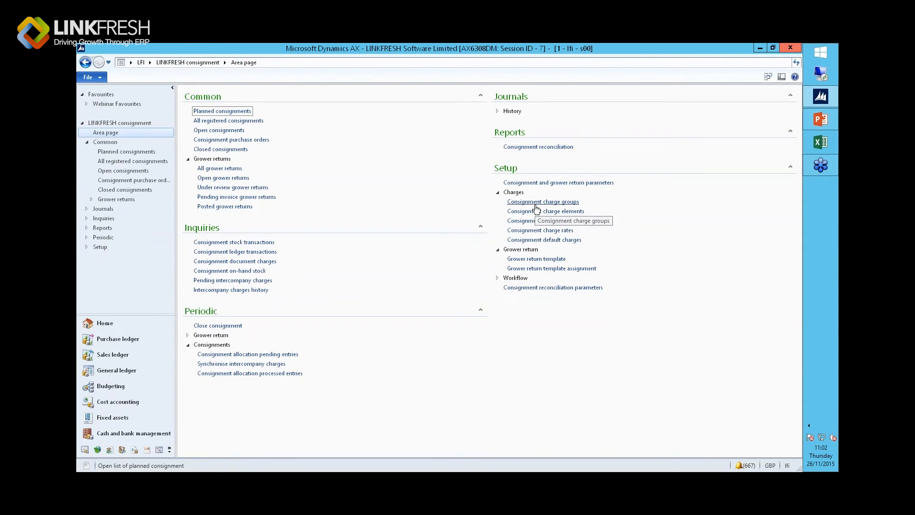
{"action": "left_click", "coordinate": [535, 216]}
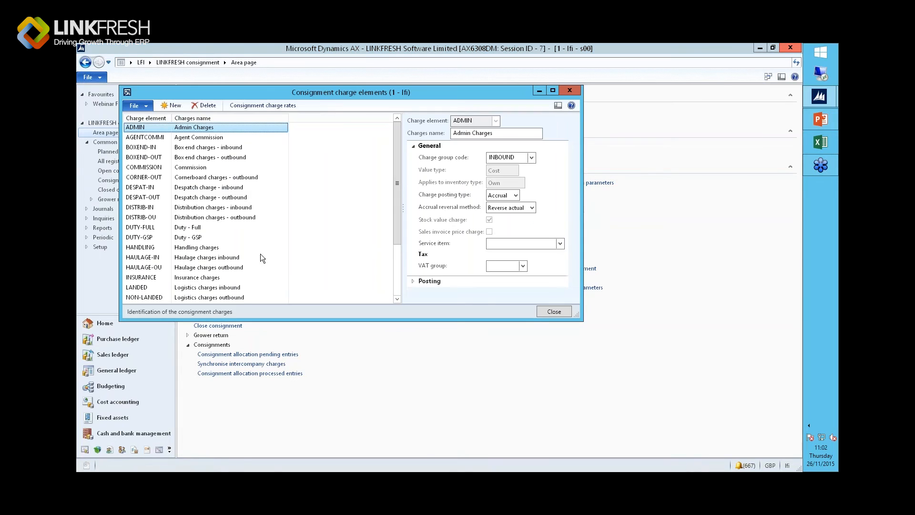
{"action": "left_click_drag", "start_coordinate": [398, 171], "coordinate": [399, 230]}
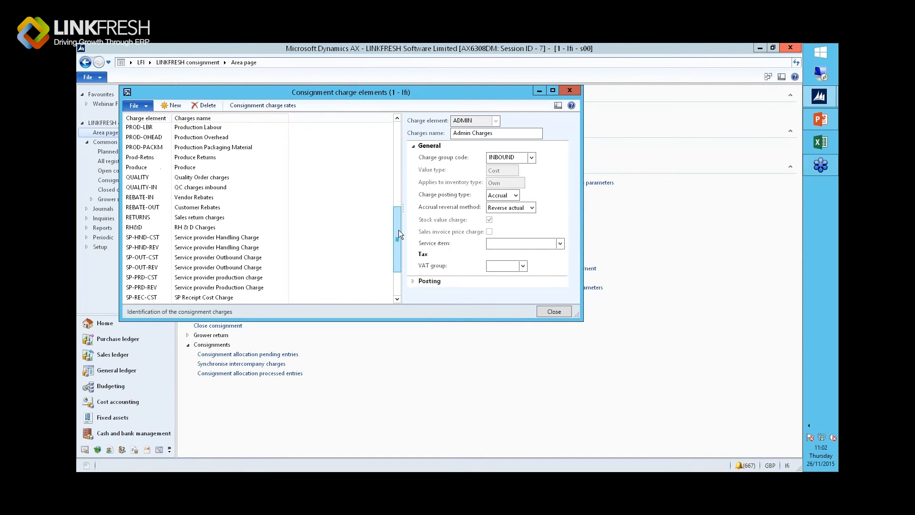
{"action": "left_click", "coordinate": [209, 249]}
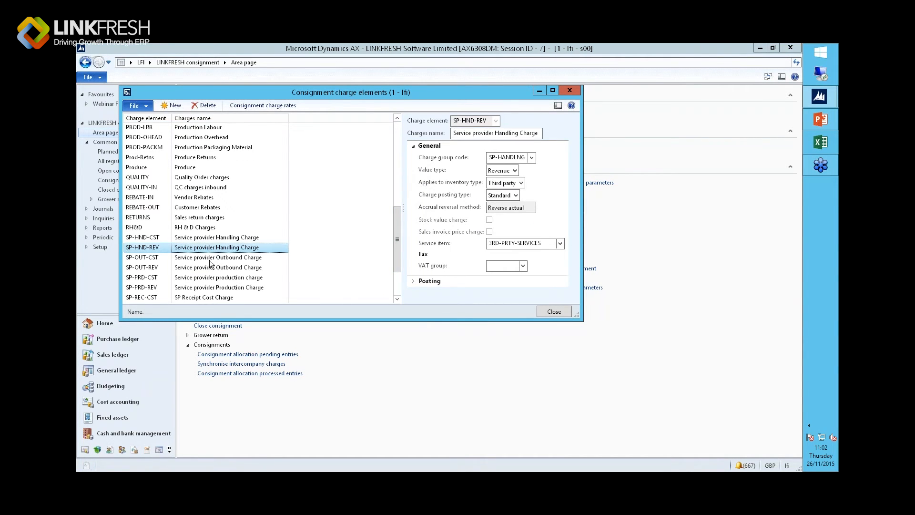
{"action": "left_click", "coordinate": [211, 258]}
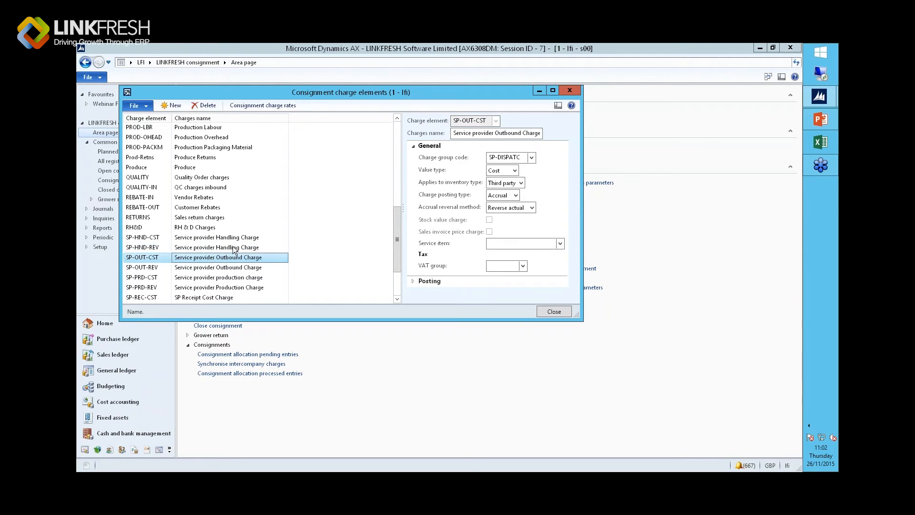
Add a consignment charge rate for SP-OUT-CST with the rule type Rule 2.
{"action": "left_click", "coordinate": [270, 106]}
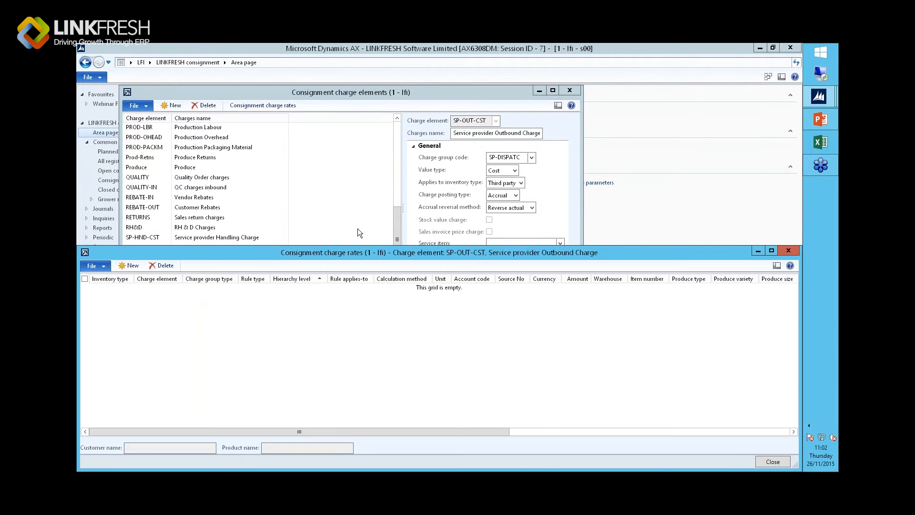
{"action": "left_click", "coordinate": [125, 265]}
{"action": "left_click", "coordinate": [213, 289]}
{"action": "left_click", "coordinate": [253, 288]}
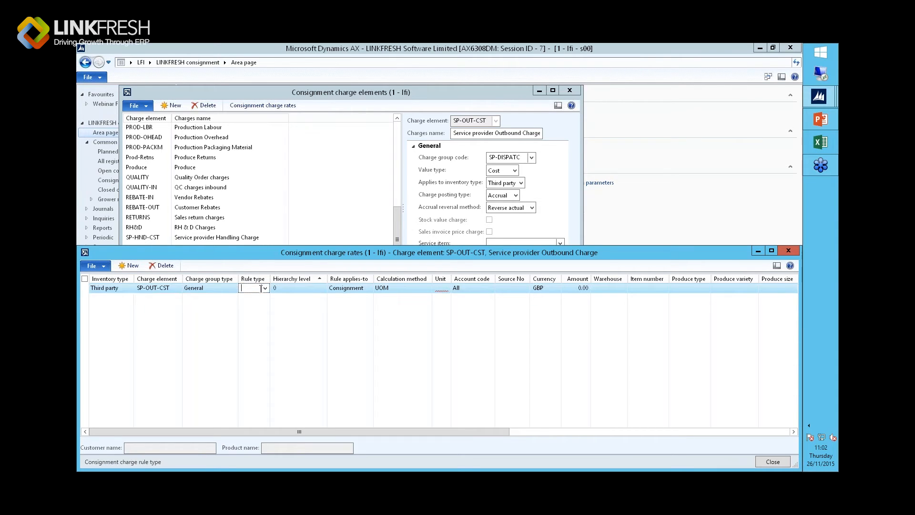
{"action": "left_click", "coordinate": [265, 287]}
{"action": "left_click", "coordinate": [261, 337]}
View the details of Rule 2 and examine which item and produce attributes are active for it.
{"action": "right_click", "coordinate": [258, 289]}
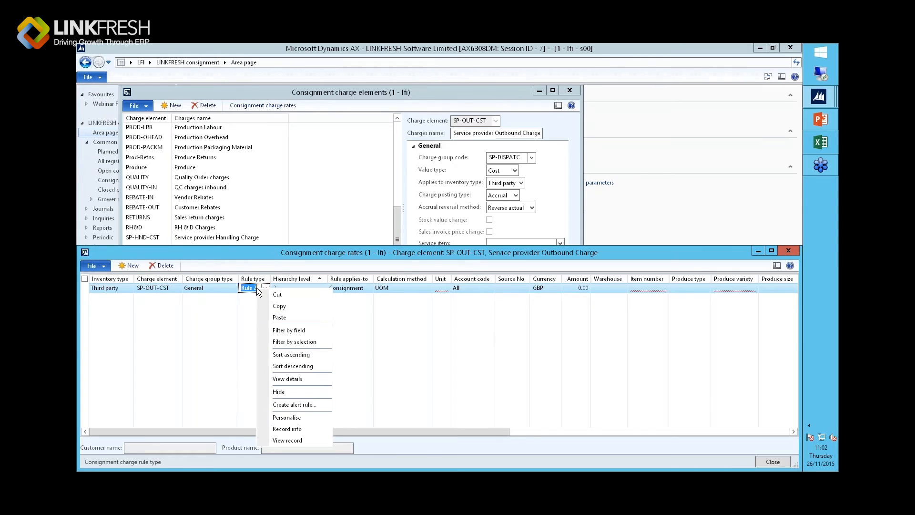
{"action": "left_click", "coordinate": [288, 379]}
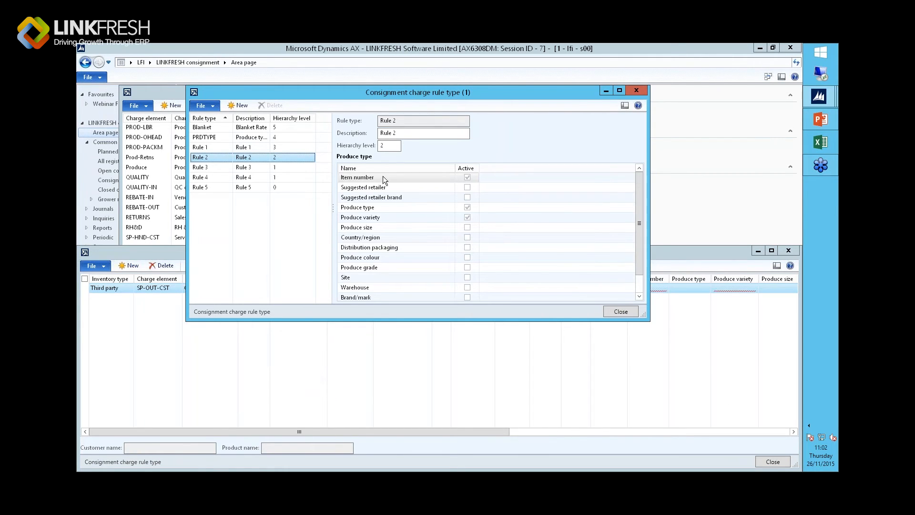
{"action": "left_click", "coordinate": [382, 207]}
{"action": "left_click", "coordinate": [385, 217]}
{"action": "left_click_drag", "start_coordinate": [640, 218], "coordinate": [641, 189]}
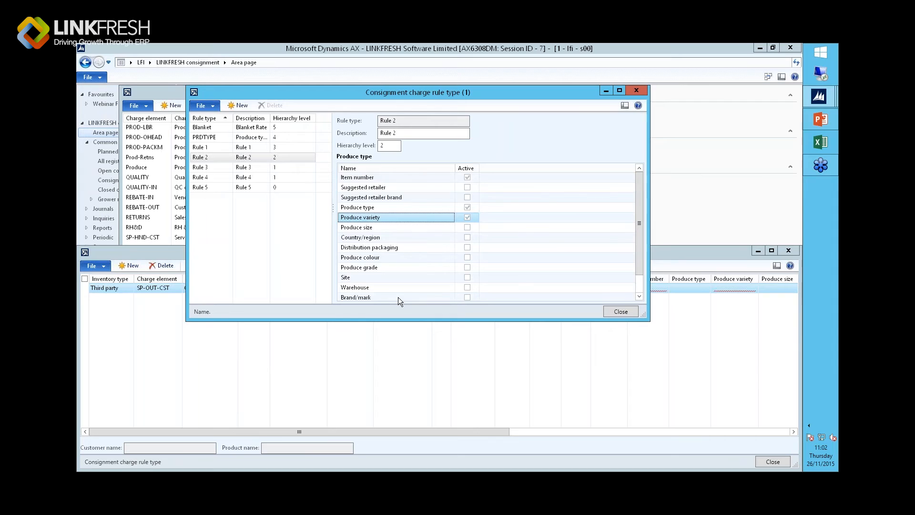
{"action": "left_click", "coordinate": [621, 311]}
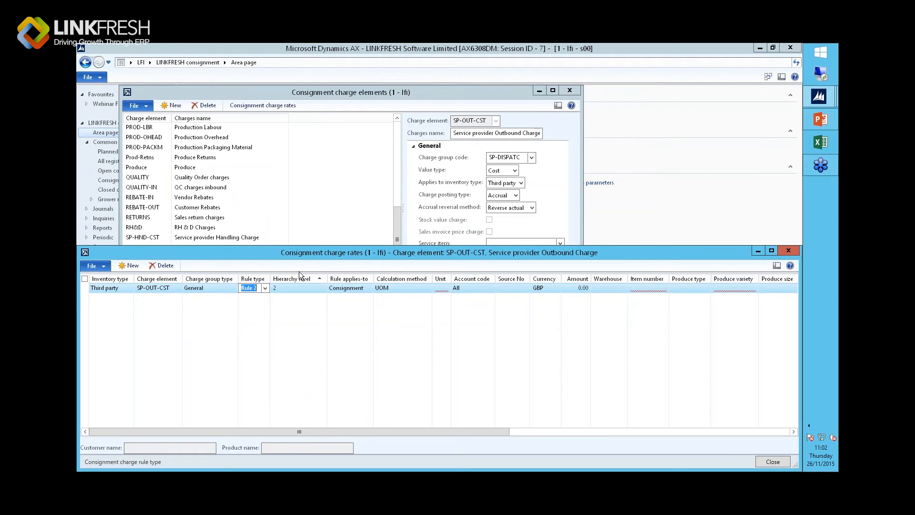
Check the document types the charge rate can apply to, delete the new rate, and close the charge forms.
{"action": "left_click", "coordinate": [353, 288]}
{"action": "left_click", "coordinate": [369, 289]}
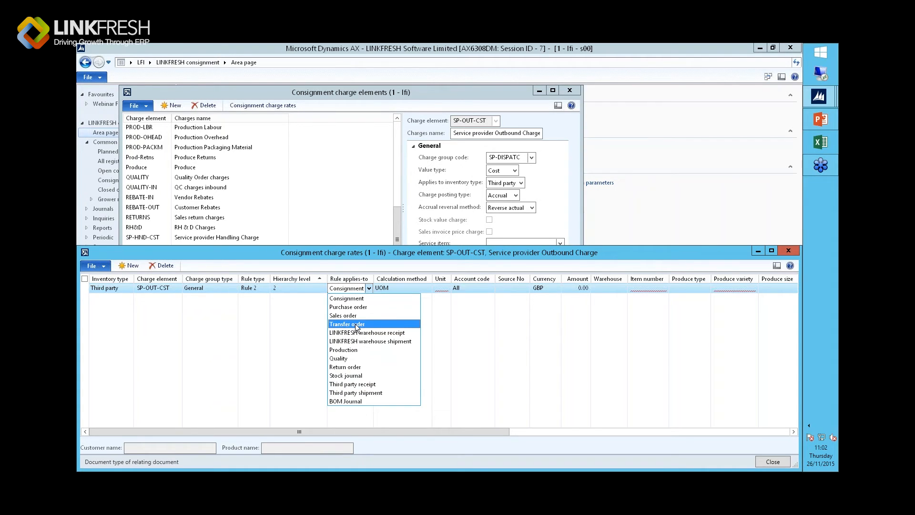
{"action": "left_click", "coordinate": [785, 252]}
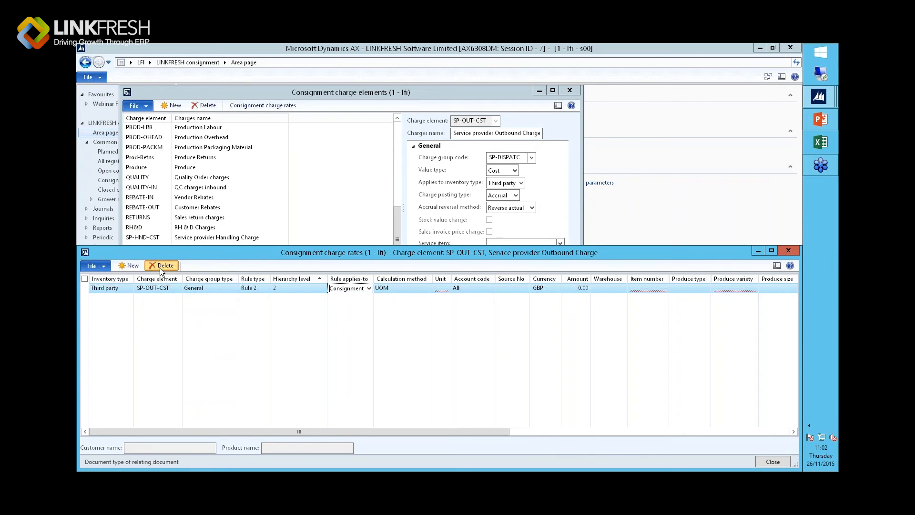
{"action": "left_click", "coordinate": [162, 266]}
{"action": "left_click", "coordinate": [789, 249]}
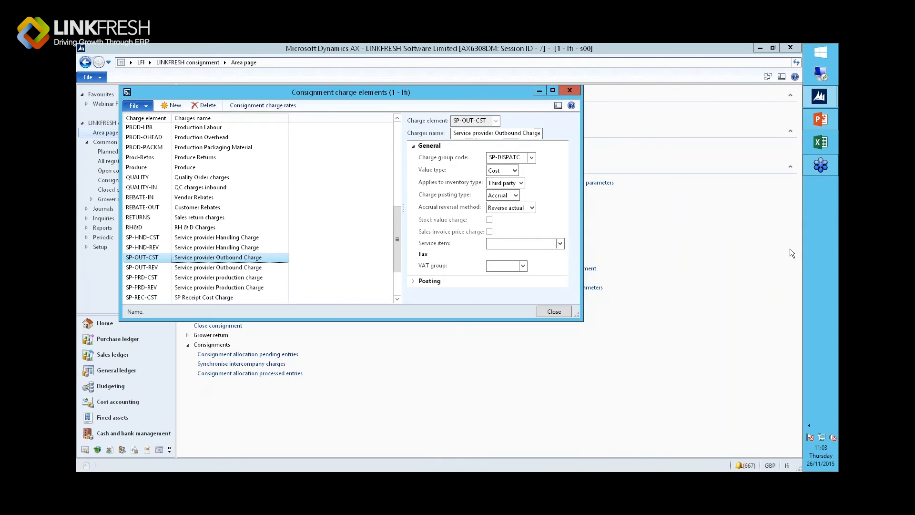
{"action": "left_click", "coordinate": [569, 91]}
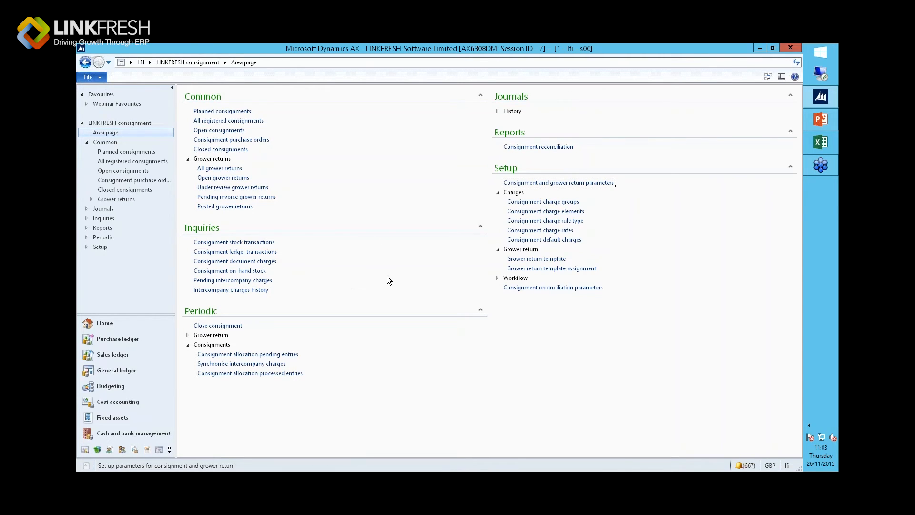
Switch to the PowerPoint presentation, start the slide show from the Third Party slide, and advance to the Trader / Service Provider slide.
{"action": "left_click", "coordinate": [820, 122]}
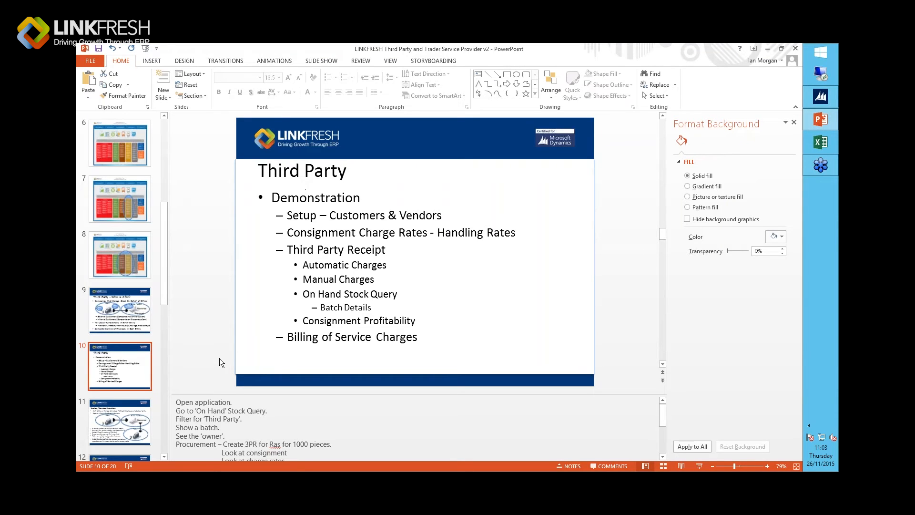
{"action": "left_click", "coordinate": [699, 466]}
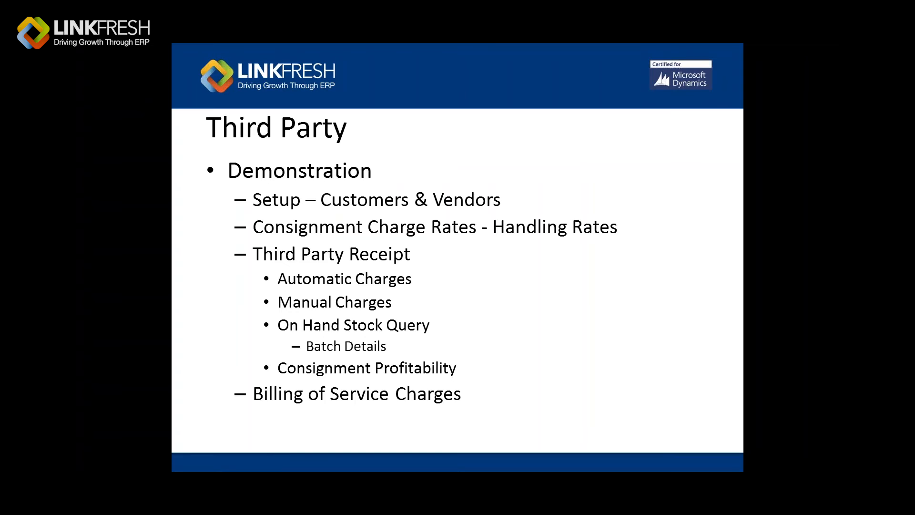
{"action": "key", "text": "Right"}
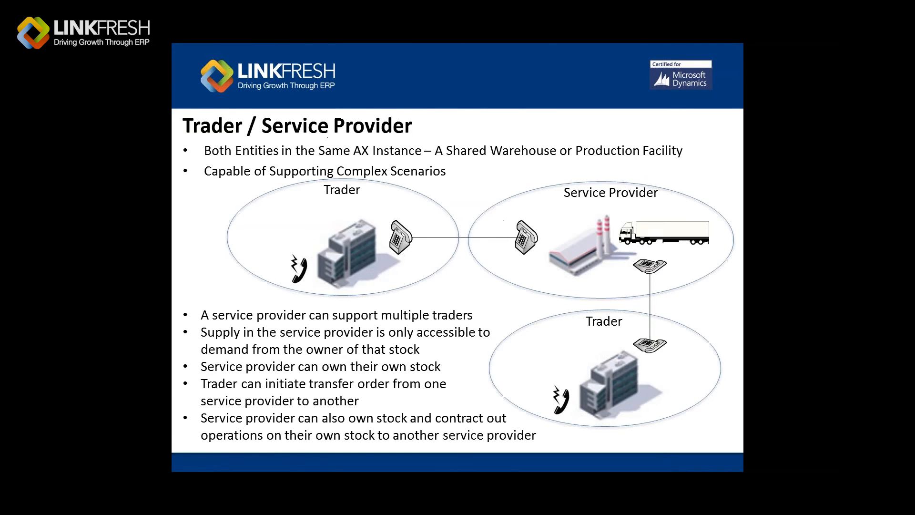
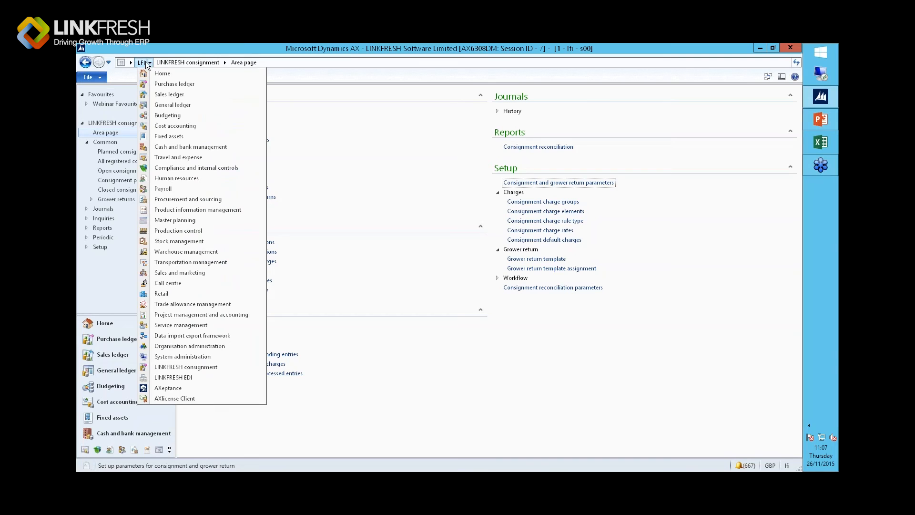
Open a second Dynamics AX workspace, dock it on one half of the screen, and switch its company to LINKFRESH Trader (LFT).
{"action": "left_click", "coordinate": [766, 79]}
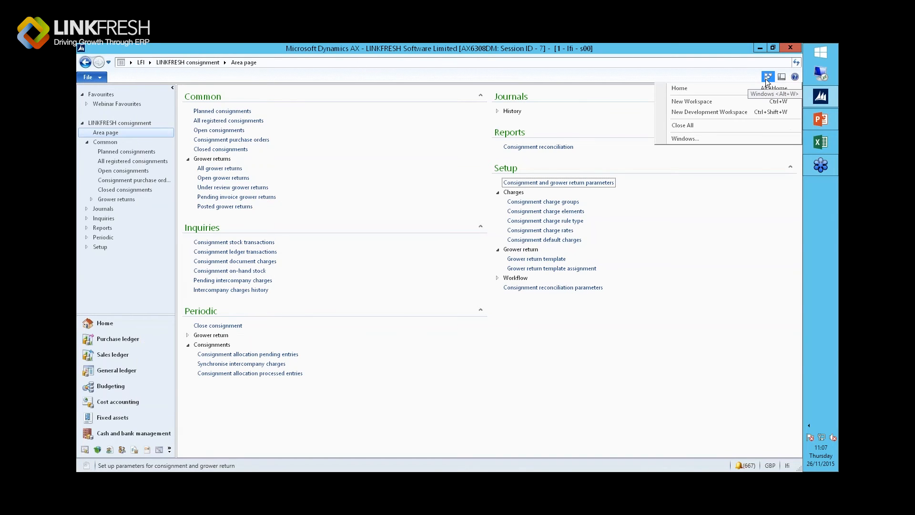
{"action": "left_click", "coordinate": [756, 101]}
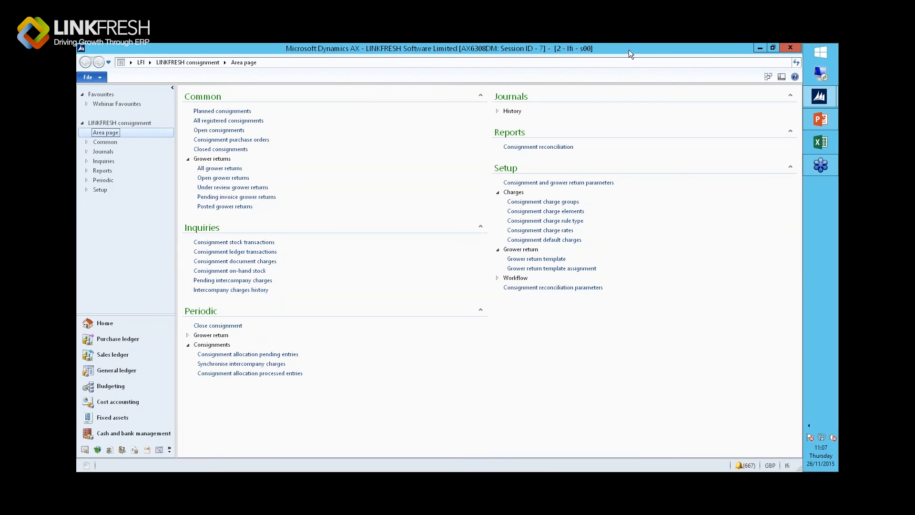
{"action": "left_click_drag", "start_coordinate": [551, 56], "coordinate": [77, 57]}
{"action": "left_click", "coordinate": [135, 67]}
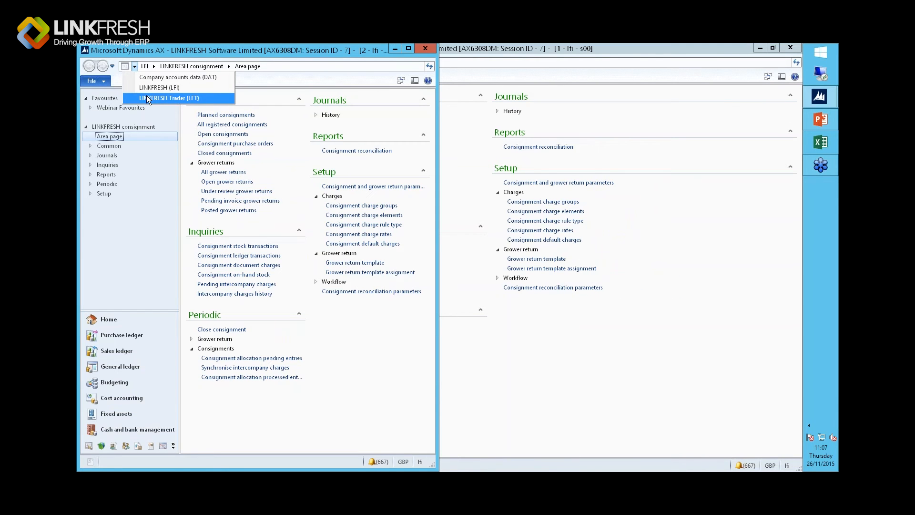
{"action": "left_click", "coordinate": [146, 97]}
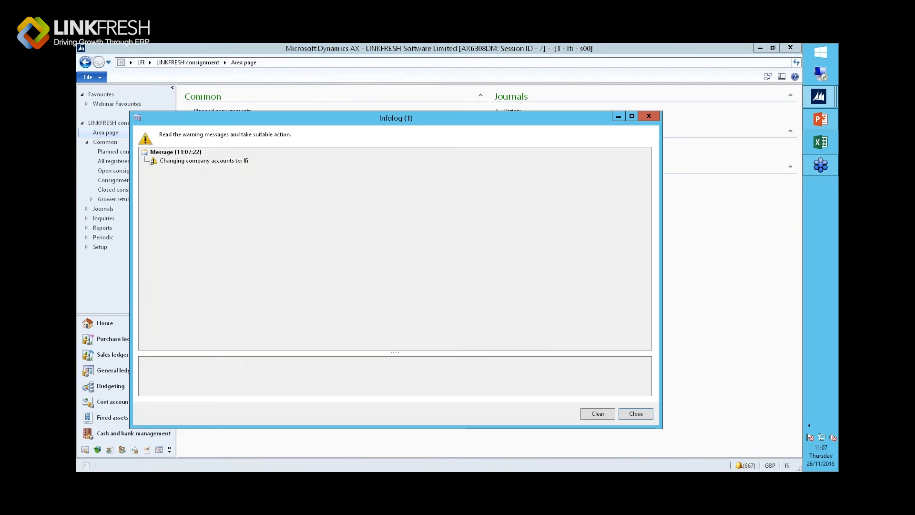
Dock the original LFI workspace beside the LFT workspace and dismiss the company change message.
{"action": "left_click", "coordinate": [585, 181]}
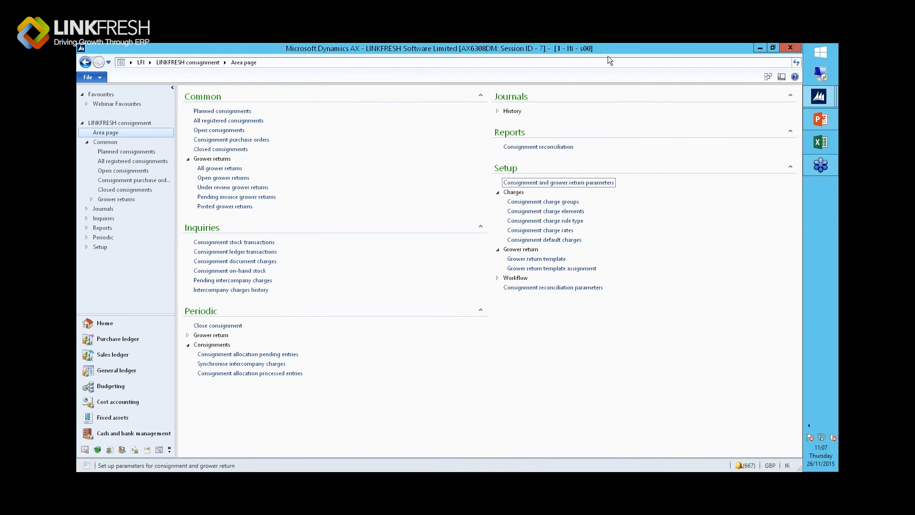
{"action": "left_click_drag", "start_coordinate": [613, 50], "coordinate": [802, 48]}
{"action": "left_click", "coordinate": [385, 115]}
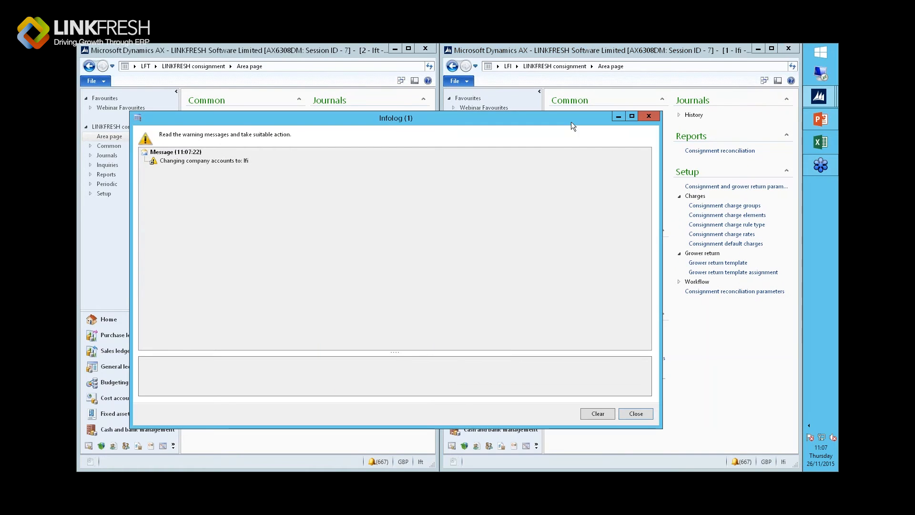
{"action": "left_click", "coordinate": [650, 117]}
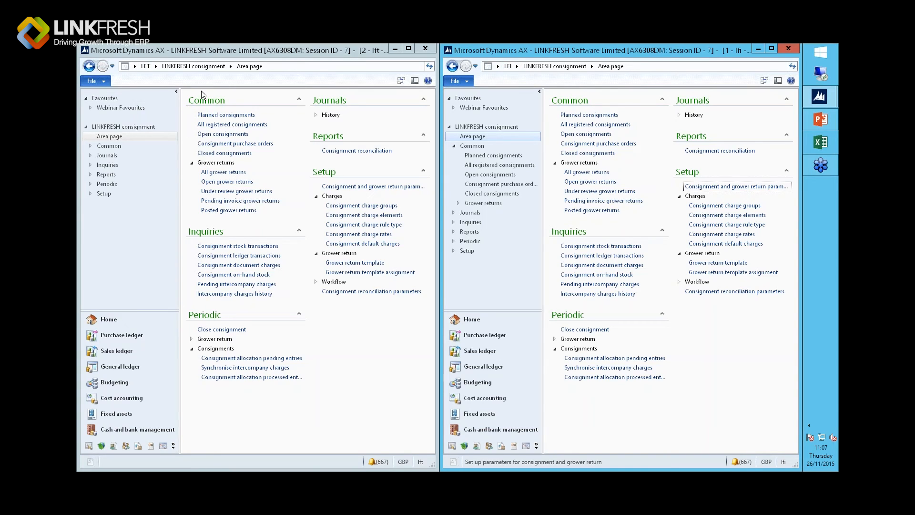
In the LFT workspace, open the LINKFRESH International Services supplier record from the purchase ledger's supplier list for editing.
{"action": "left_click", "coordinate": [156, 66]}
{"action": "left_click", "coordinate": [184, 88]}
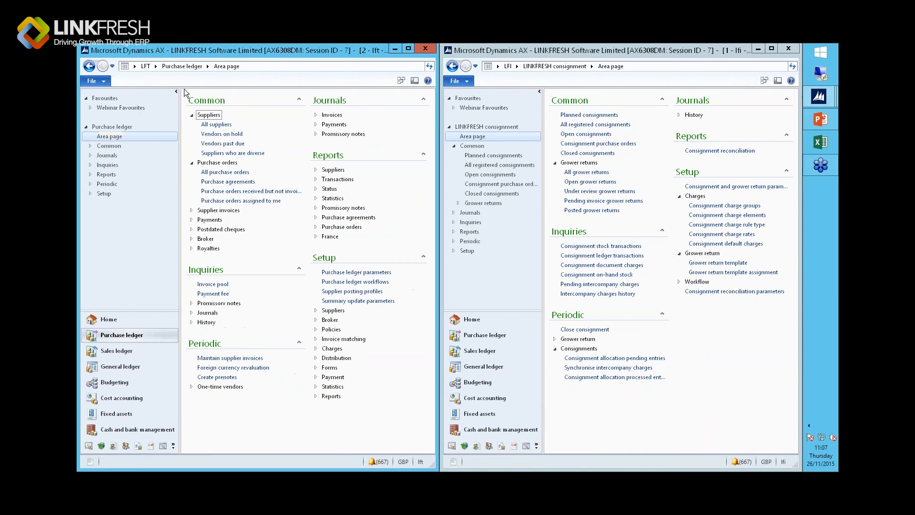
{"action": "left_click", "coordinate": [216, 124]}
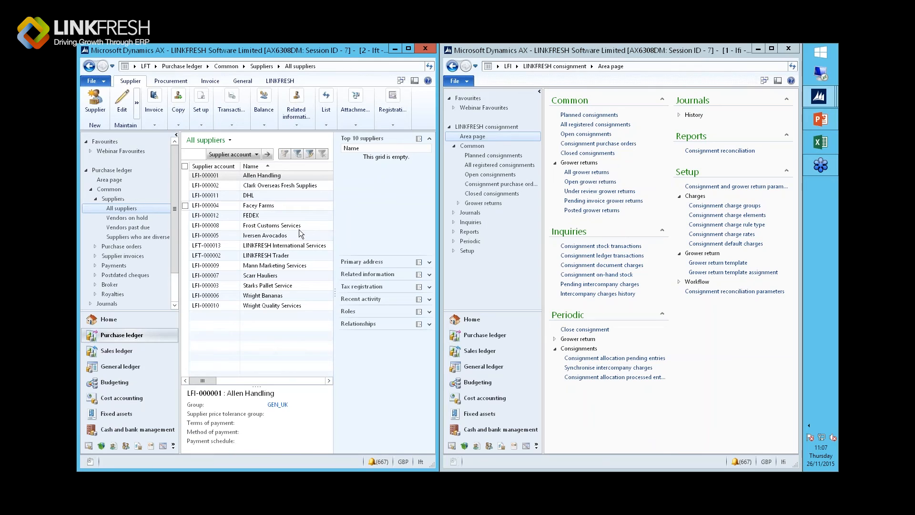
{"action": "left_click", "coordinate": [210, 245]}
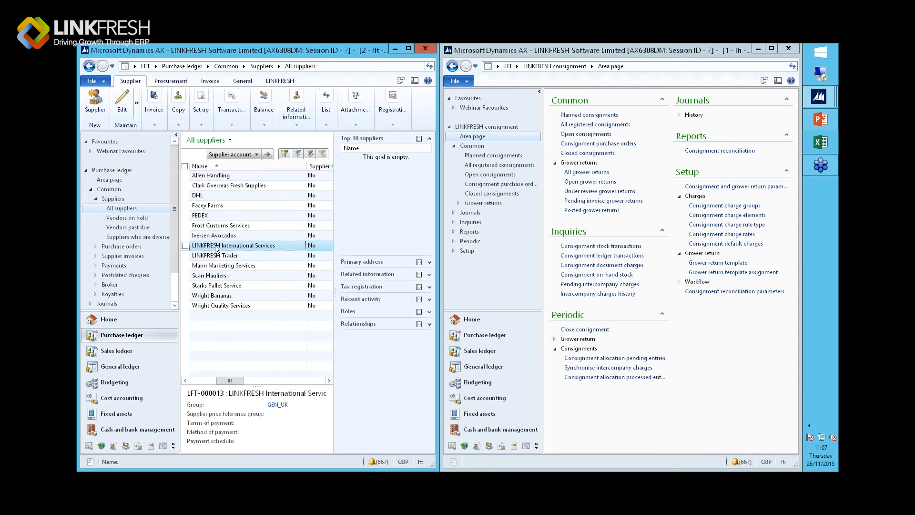
{"action": "left_click_drag", "start_coordinate": [228, 382], "coordinate": [201, 381]}
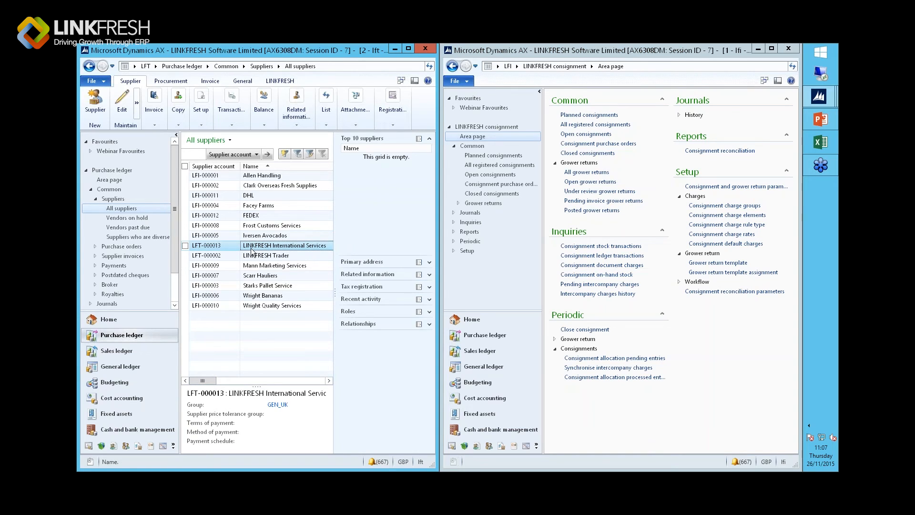
{"action": "left_click", "coordinate": [121, 101]}
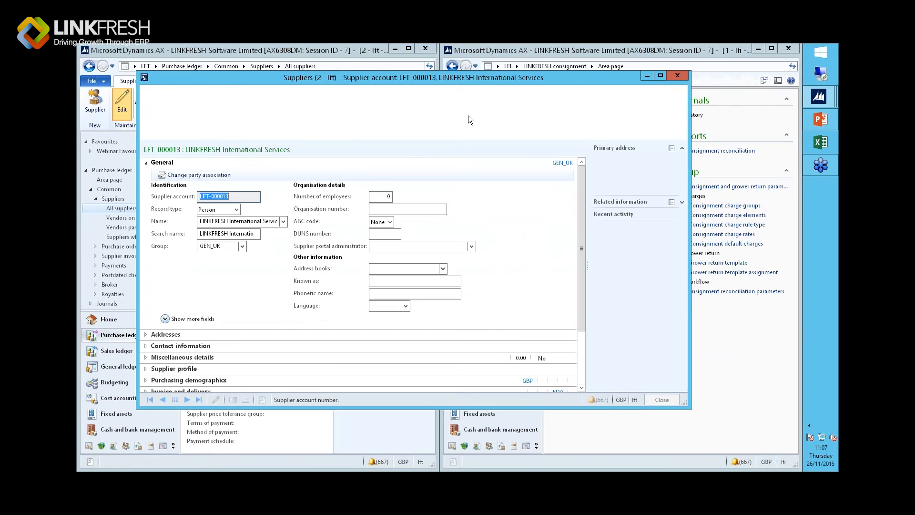
Open the supplier's intercompany setup and examine the trading relationship's purchase company, supplier account, customer company, and linked customer account.
{"action": "left_click", "coordinate": [299, 91]}
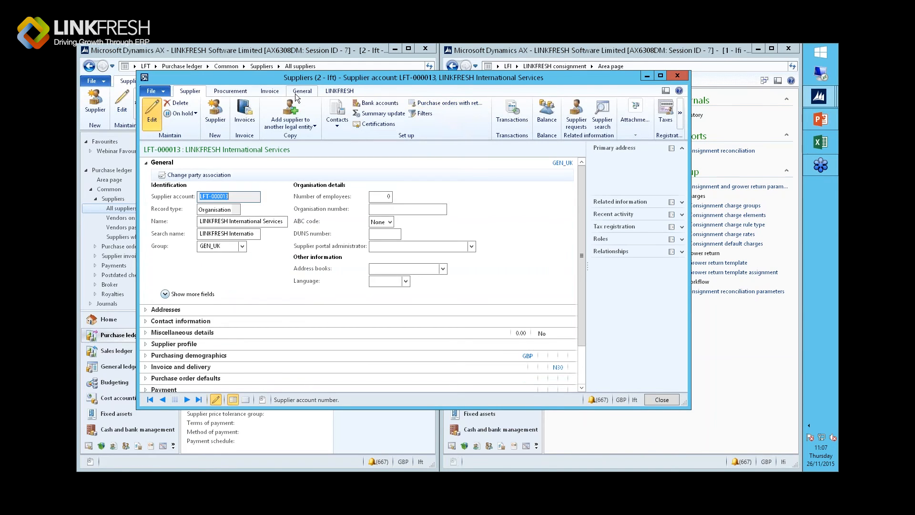
{"action": "left_click", "coordinate": [201, 125]}
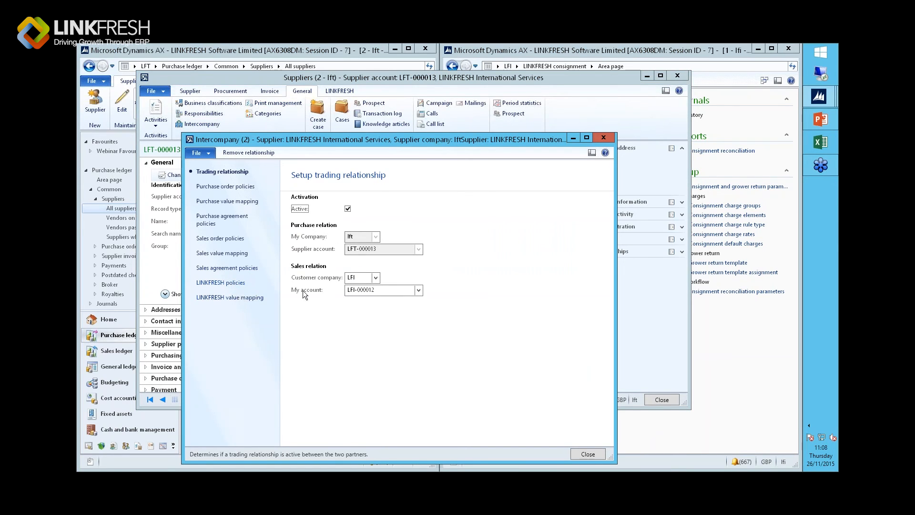
{"action": "key", "text": "Tab"}
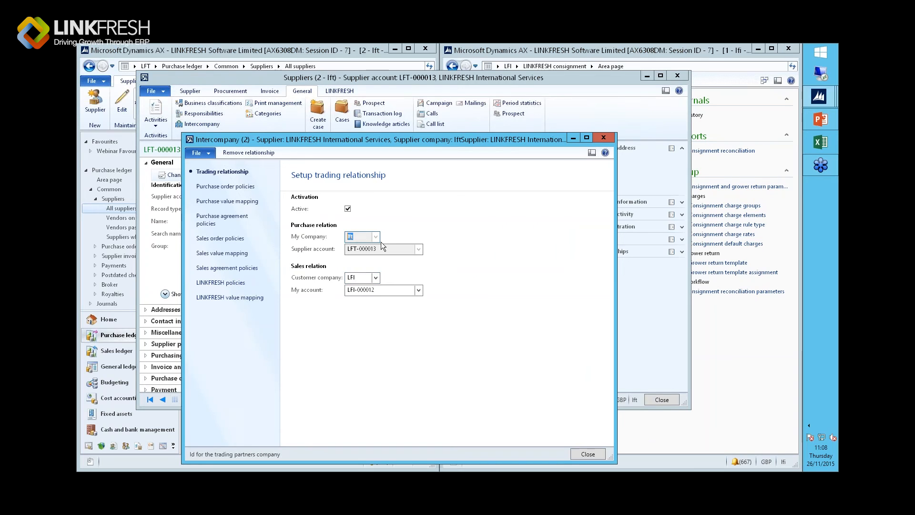
{"action": "key", "text": "Tab"}
{"action": "key", "text": "Tab"}
{"action": "key", "text": "Tab"}
{"action": "left_click", "coordinate": [419, 290]}
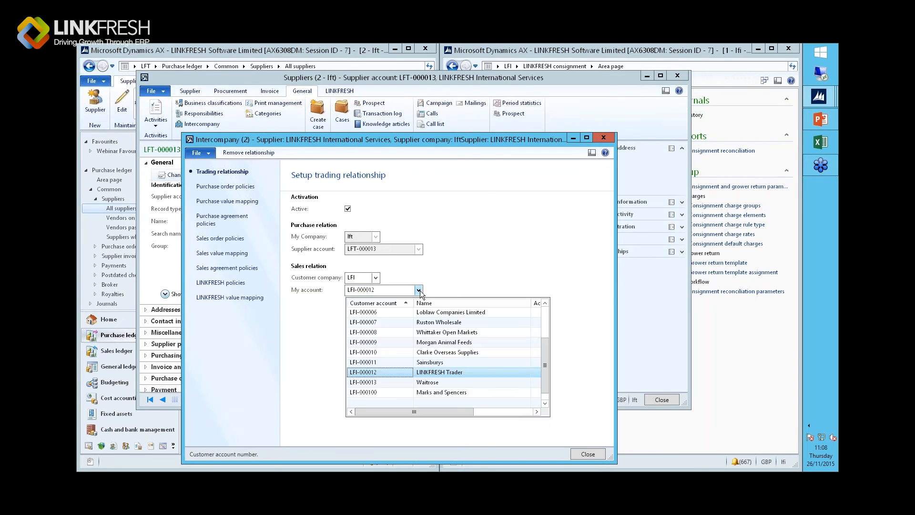
{"action": "left_click", "coordinate": [368, 246]}
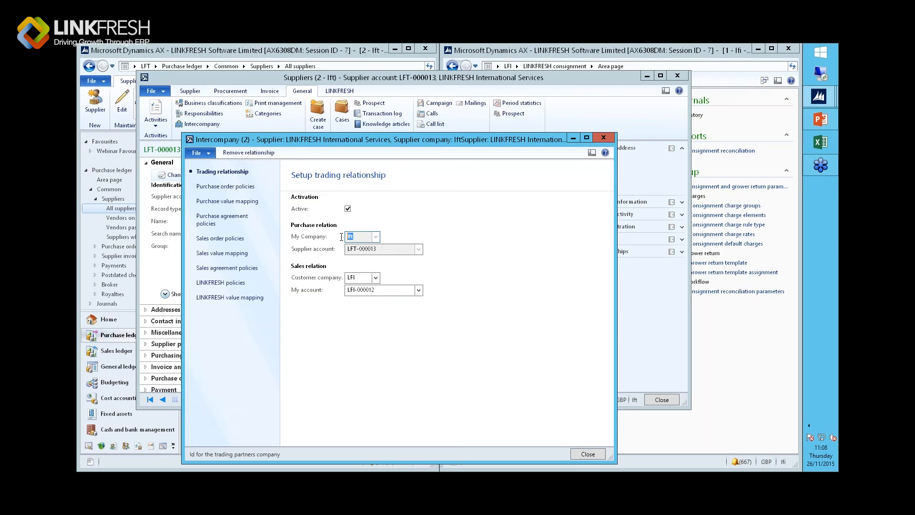
{"action": "left_click", "coordinate": [343, 249]}
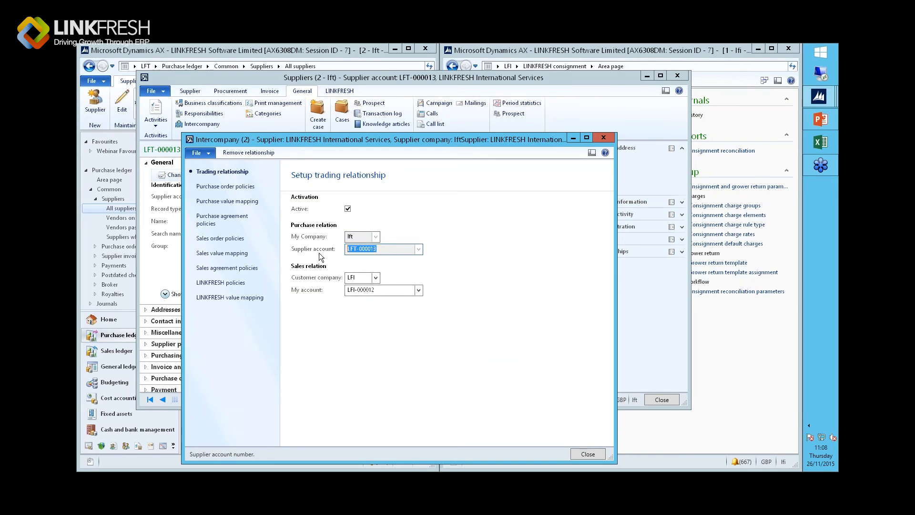
{"action": "left_click", "coordinate": [335, 279]}
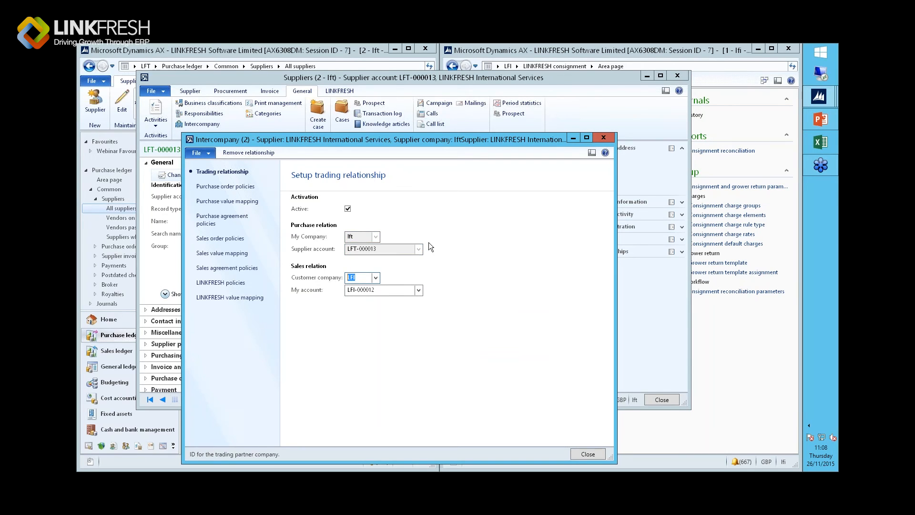
{"action": "left_click", "coordinate": [419, 290]}
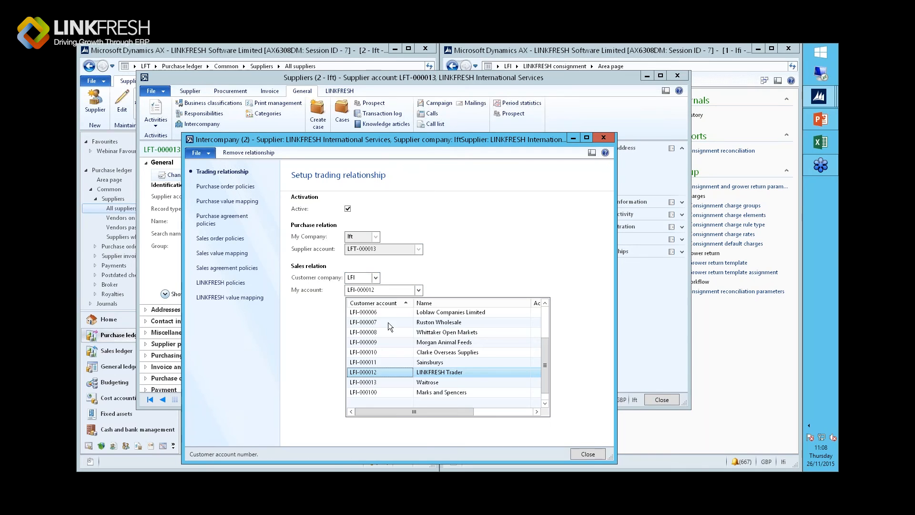
{"action": "left_click", "coordinate": [407, 290]}
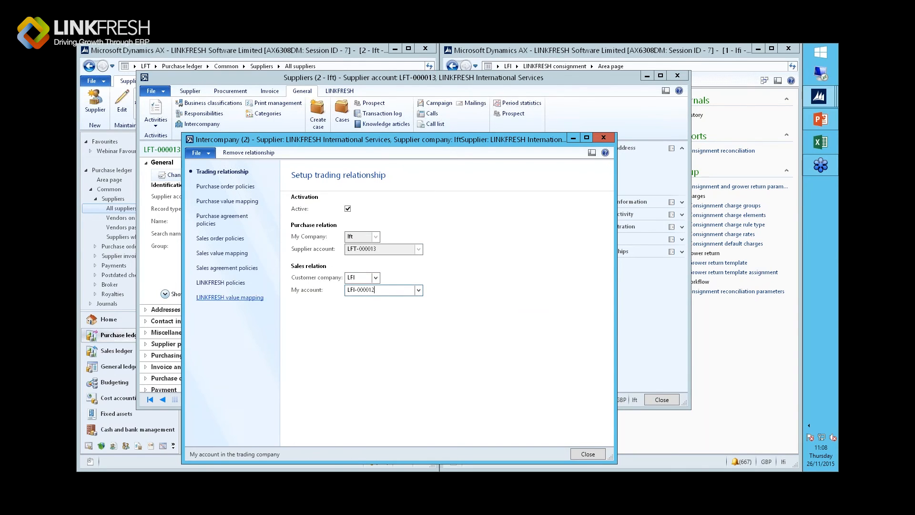
Open the LINKFRESH value mapping and examine how the trader site and warehouse map to the service provider's site and warehouse.
{"action": "left_click", "coordinate": [214, 298]}
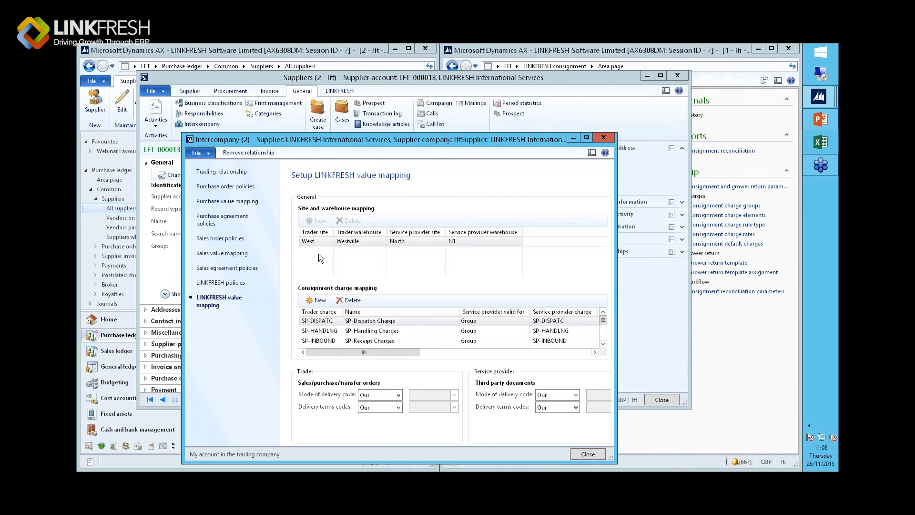
{"action": "left_click", "coordinate": [317, 243]}
{"action": "left_click", "coordinate": [343, 241]}
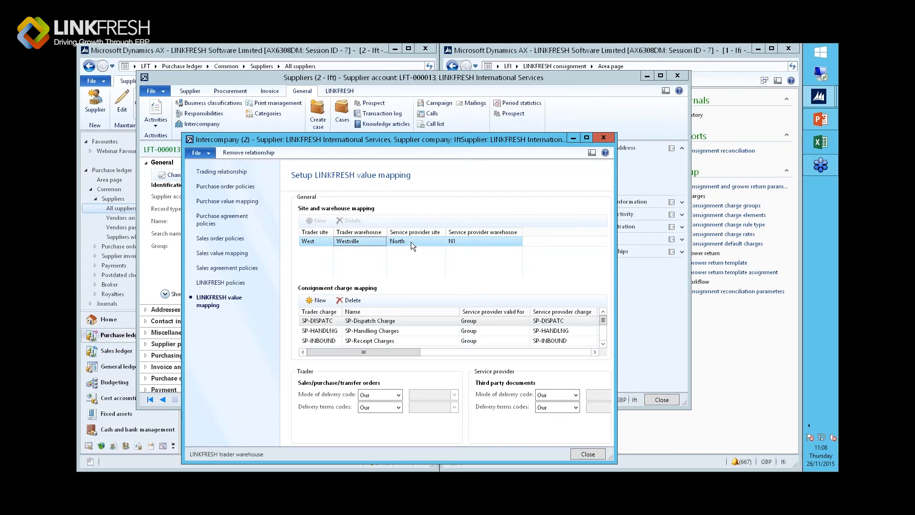
{"action": "left_click", "coordinate": [464, 241]}
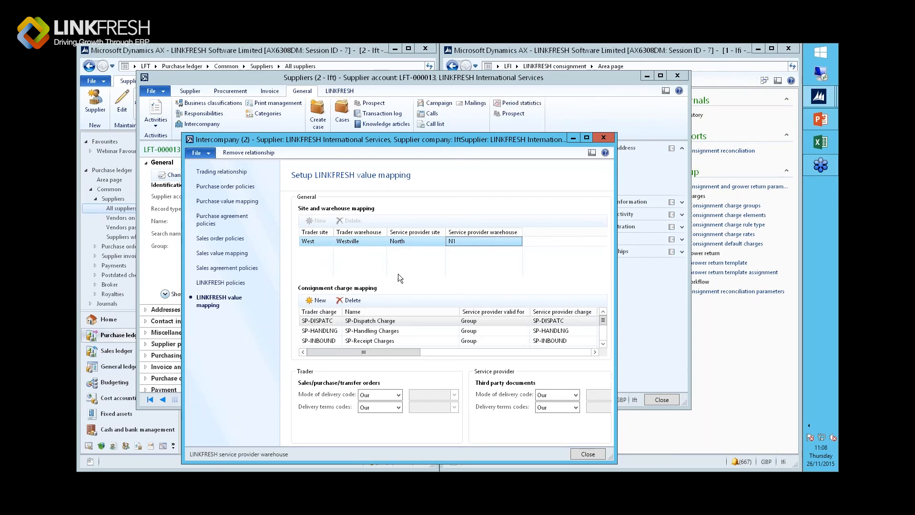
{"action": "left_click", "coordinate": [313, 242]}
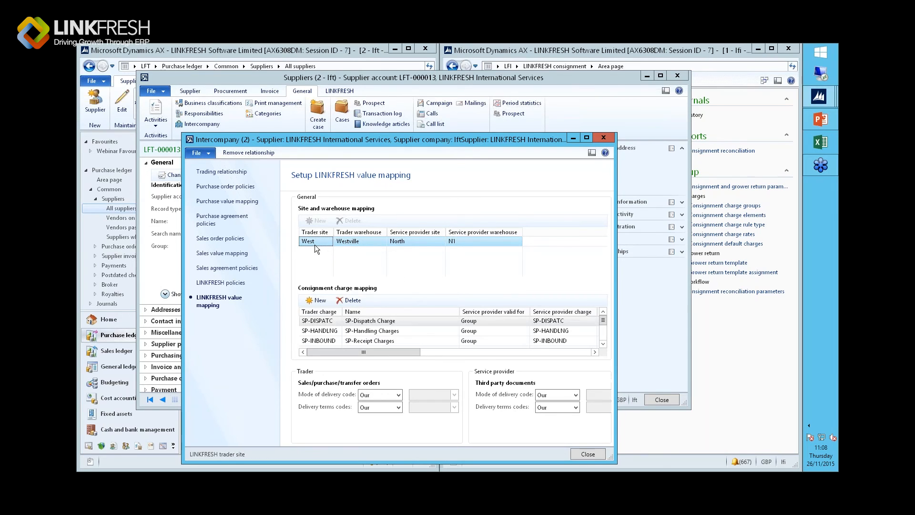
{"action": "left_click", "coordinate": [349, 243]}
{"action": "left_click", "coordinate": [420, 244]}
Review the dispatch, handling, and receipt charge mappings, and close the intercompany and supplier forms.
{"action": "left_click", "coordinate": [383, 321]}
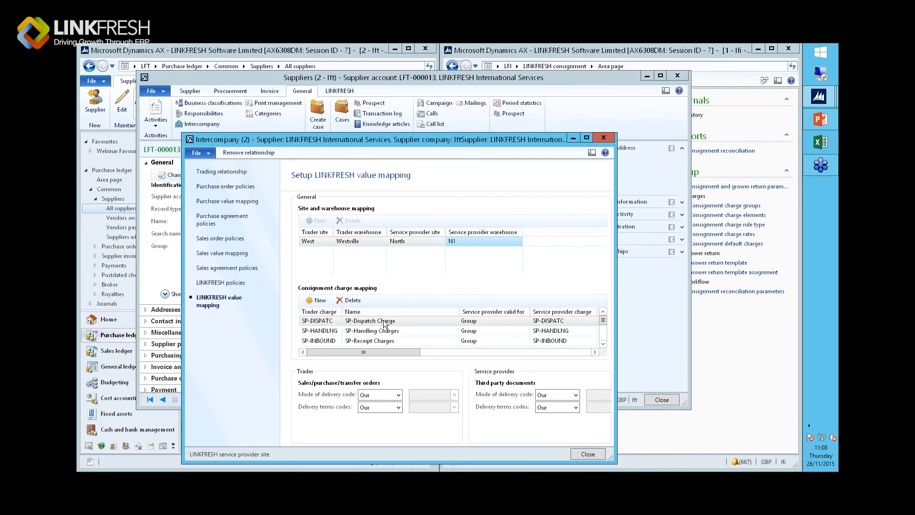
{"action": "left_click", "coordinate": [382, 333]}
{"action": "left_click", "coordinate": [383, 341]}
{"action": "left_click", "coordinate": [581, 453]}
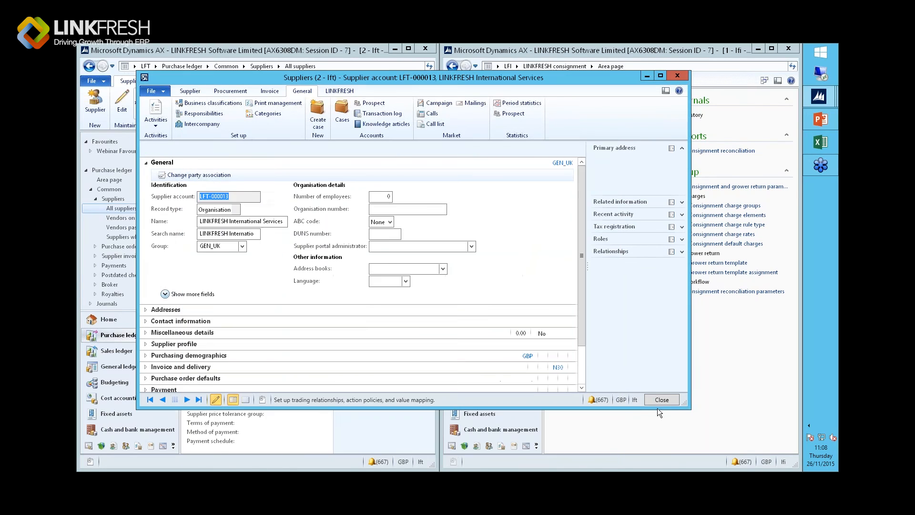
{"action": "left_click", "coordinate": [660, 399]}
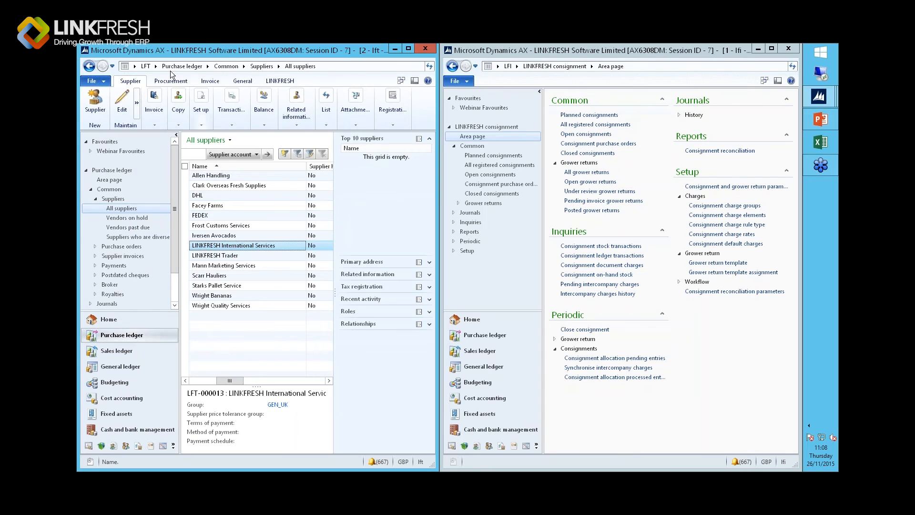
Start a new purchase order in the LFT purchase ledger for supplier LFI-000006, Wright Bananas.
{"action": "left_click", "coordinate": [156, 66]}
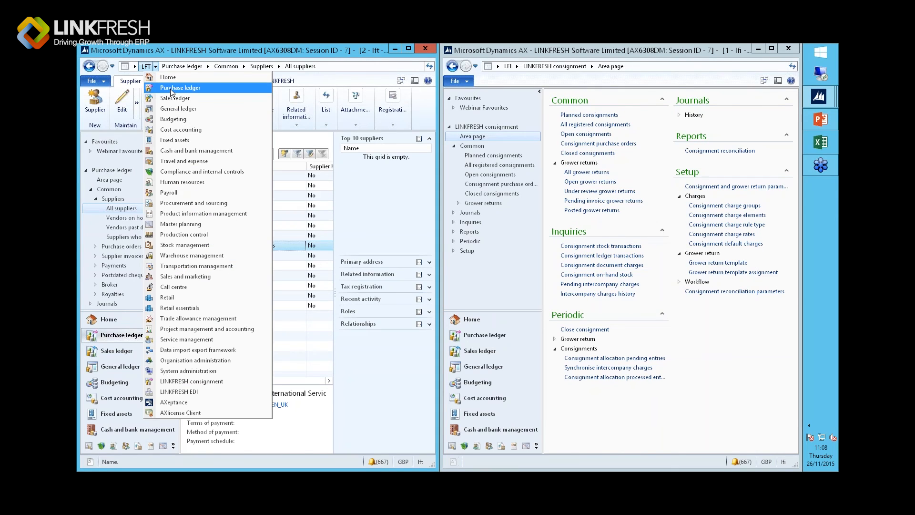
{"action": "left_click", "coordinate": [170, 88]}
{"action": "left_click", "coordinate": [225, 172]}
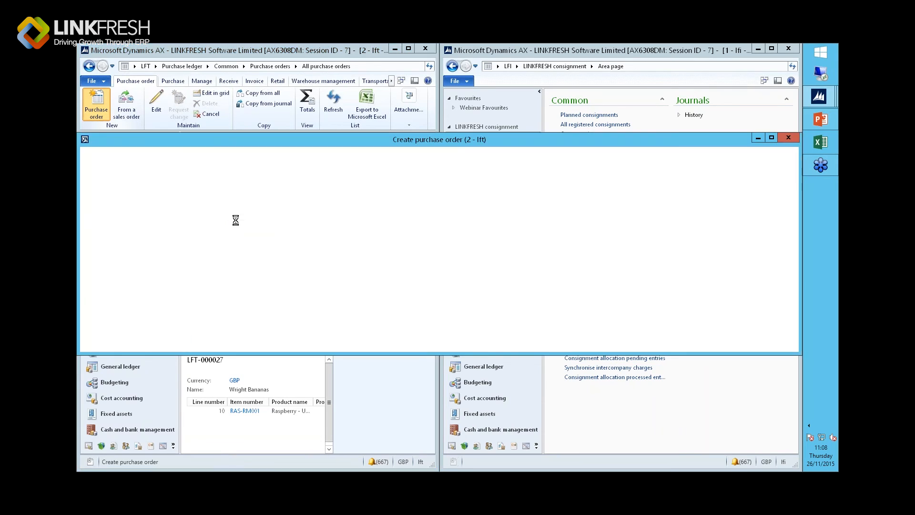
{"action": "left_click", "coordinate": [153, 252]}
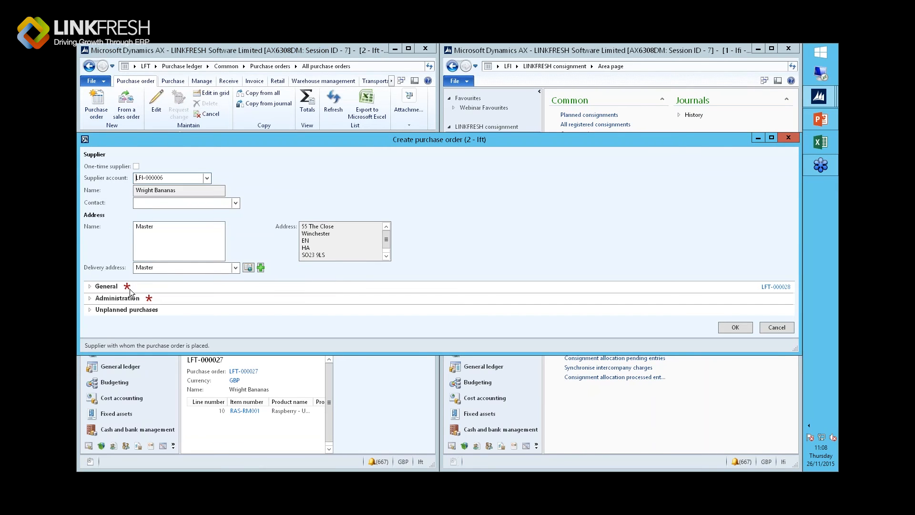
Set the purchase order's site to West and warehouse to Westville, and create the order.
{"action": "left_click", "coordinate": [104, 288]}
{"action": "double_click", "coordinate": [287, 337]}
{"action": "type", "text": "west"}
{"action": "key", "text": "Tab"}
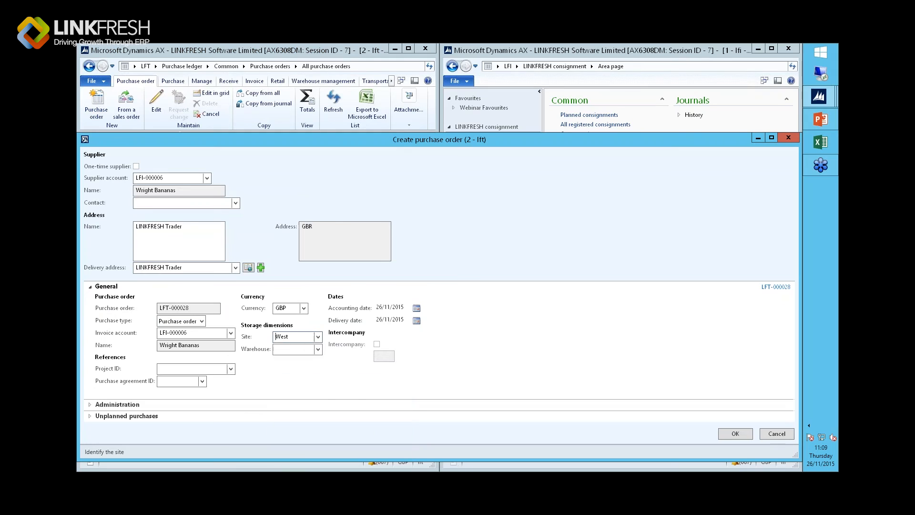
{"action": "type", "text": "*"}
{"action": "left_click", "coordinate": [306, 250]}
{"action": "left_click", "coordinate": [299, 348]}
{"action": "left_click", "coordinate": [278, 337]}
{"action": "left_click", "coordinate": [728, 433]}
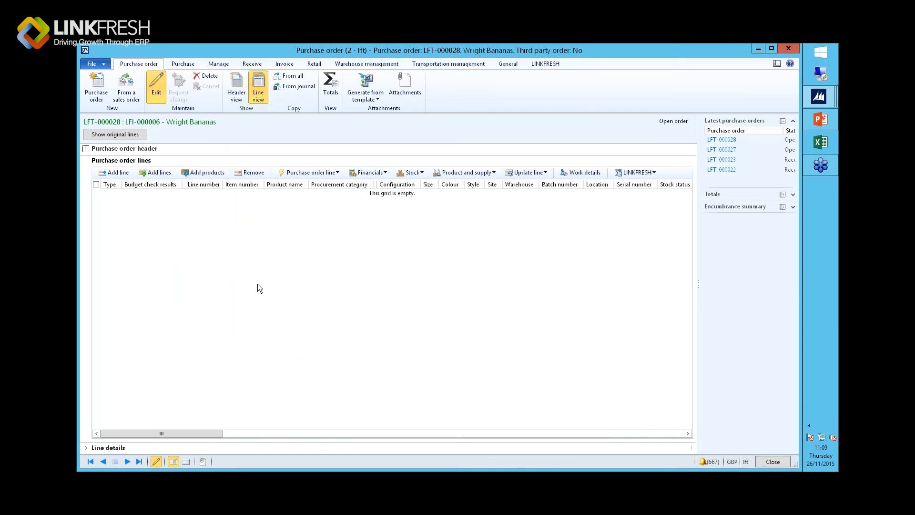
Enter raspberry item RAS-RM001 on the first line of the new purchase order.
{"action": "type", "text": "ras"}
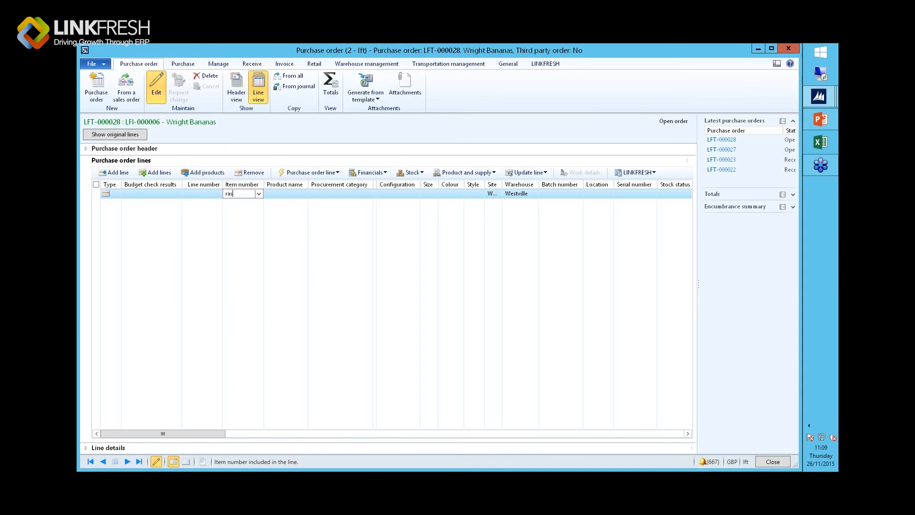
{"action": "key", "text": "Down"}
{"action": "key", "text": "Down"}
{"action": "key", "text": "Down"}
{"action": "key", "text": "Return"}
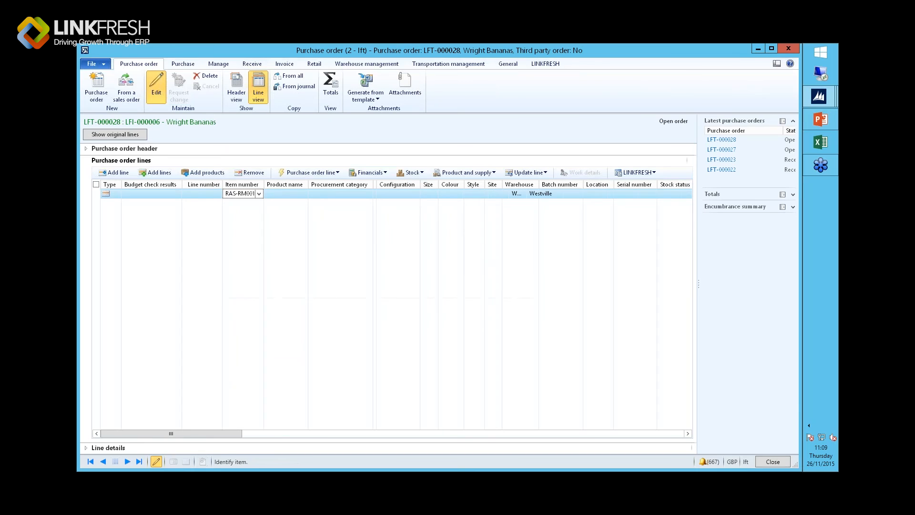
Set the raspberry line's quantity to 1000 and its unit price to 25.
{"action": "key", "text": "Tab"}
{"action": "key", "text": "Tab"}
{"action": "key", "text": "Tab"}
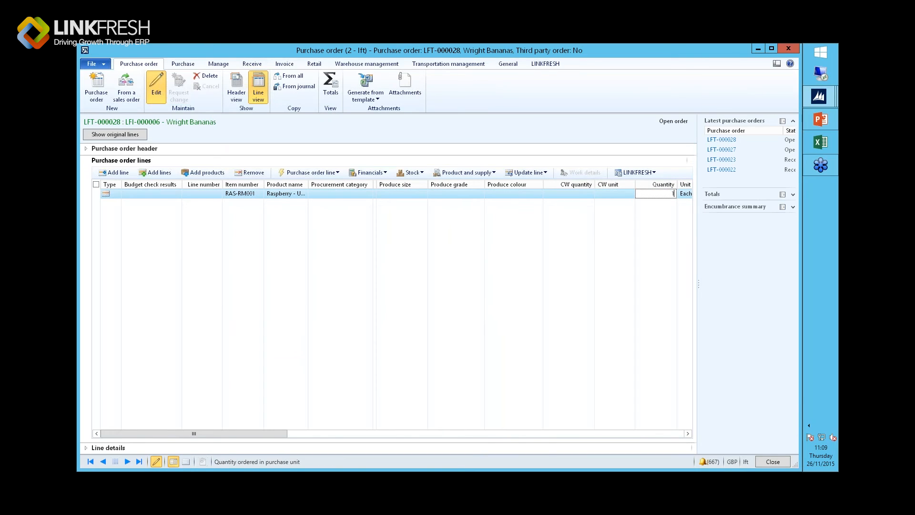
{"action": "type", "text": "1000"}
{"action": "key", "text": "Tab"}
{"action": "key", "text": "Tab"}
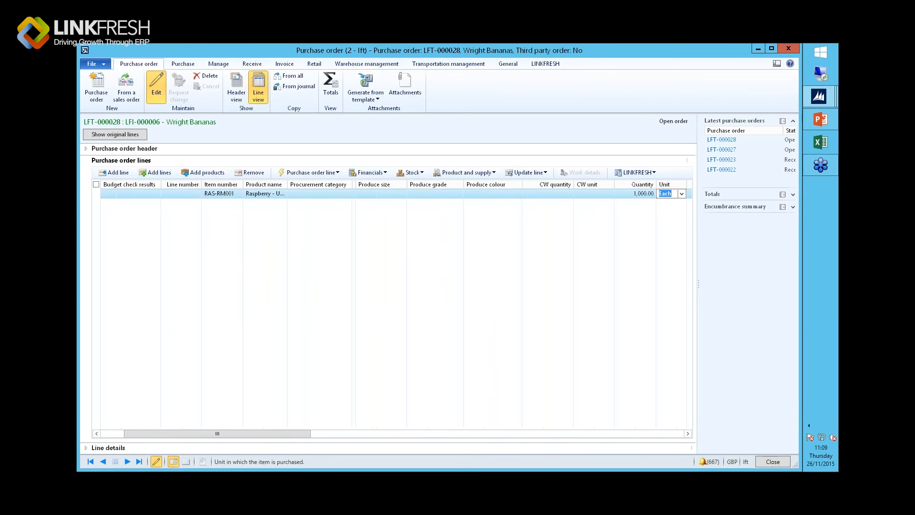
{"action": "type", "text": "25"}
{"action": "key", "text": "Tab"}
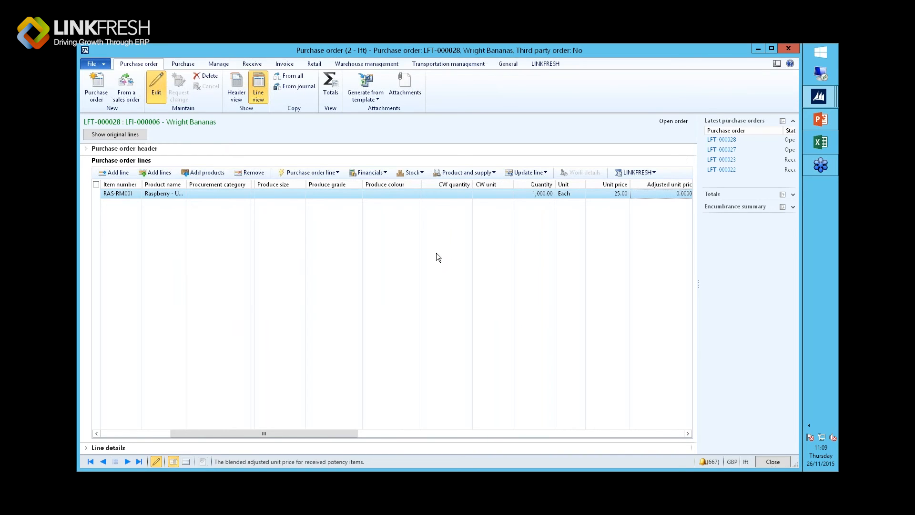
Confirm the Wright Bananas purchase order and enlarge the posting message log.
{"action": "left_click", "coordinate": [184, 63]}
{"action": "left_click", "coordinate": [414, 89]}
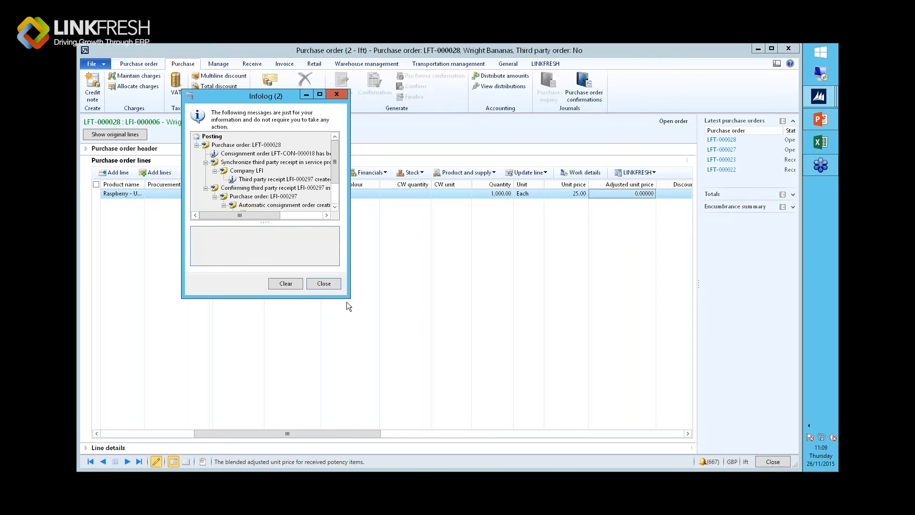
{"action": "left_click_drag", "start_coordinate": [348, 301], "coordinate": [680, 409]}
Examine the log's consignment order and third party receipt messages, and close the log and the purchase order.
{"action": "left_click", "coordinate": [287, 173]}
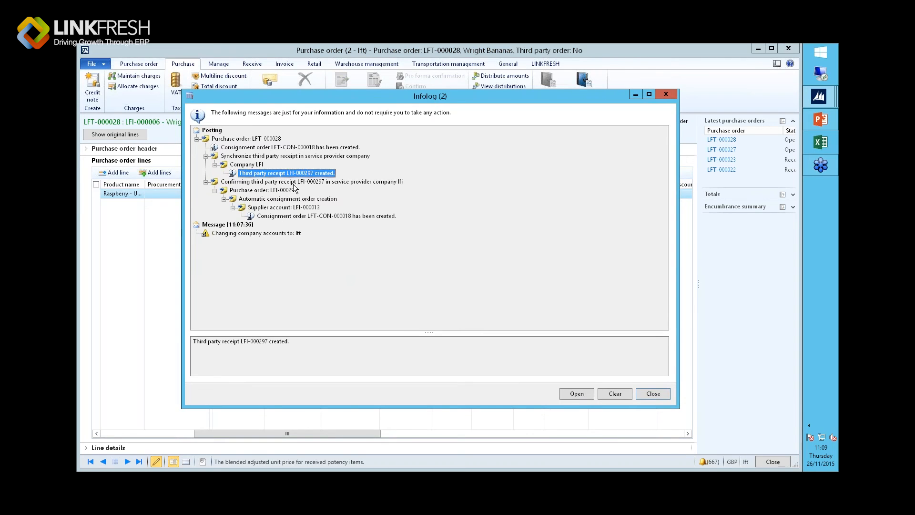
{"action": "left_click", "coordinate": [263, 158]}
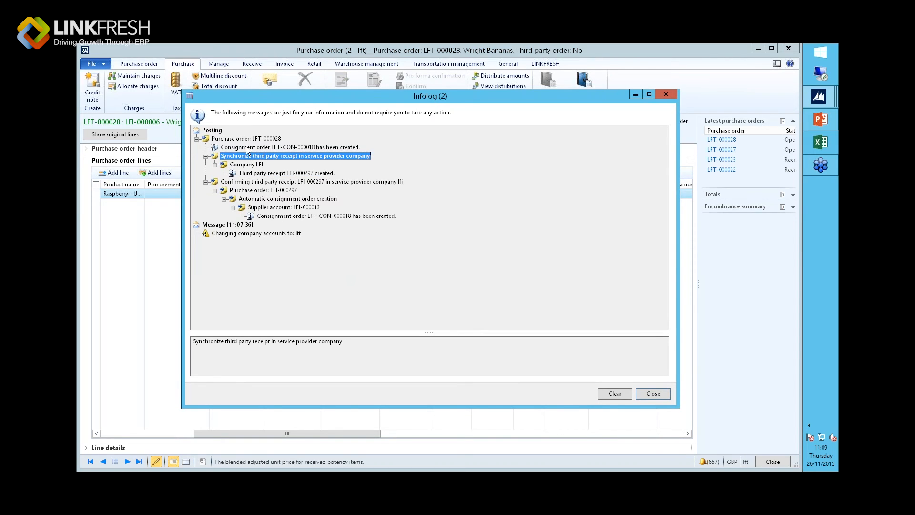
{"action": "left_click", "coordinate": [247, 143]}
{"action": "left_click", "coordinate": [248, 156]}
{"action": "left_click", "coordinate": [314, 173]}
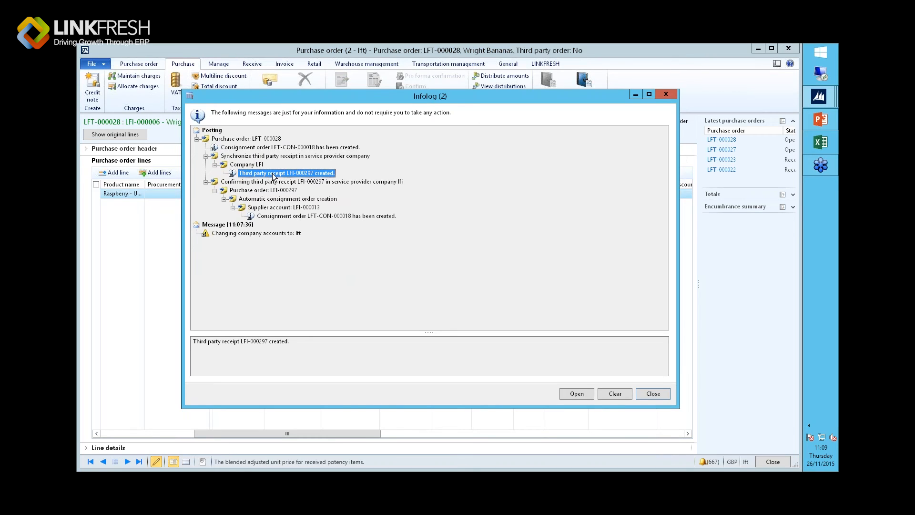
{"action": "left_click", "coordinate": [299, 216]}
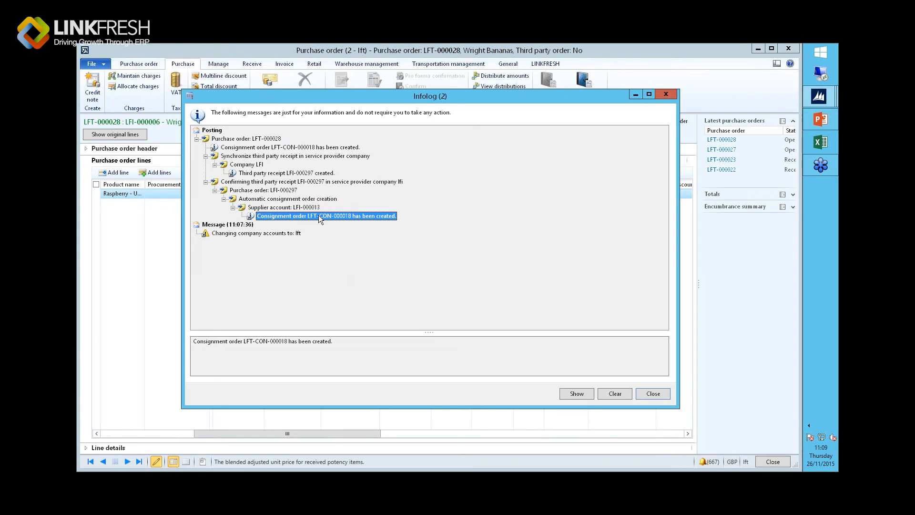
{"action": "left_click", "coordinate": [275, 146]}
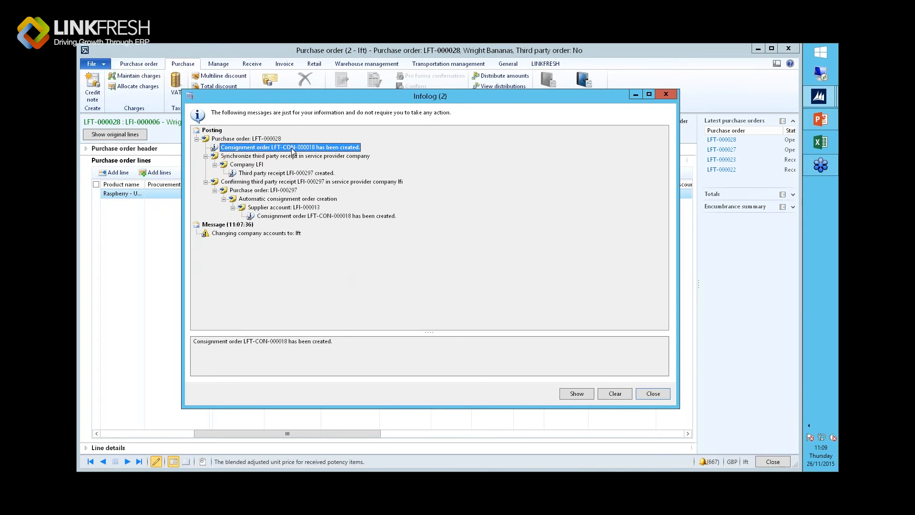
{"action": "left_click", "coordinate": [318, 215]}
{"action": "left_click", "coordinate": [653, 398]}
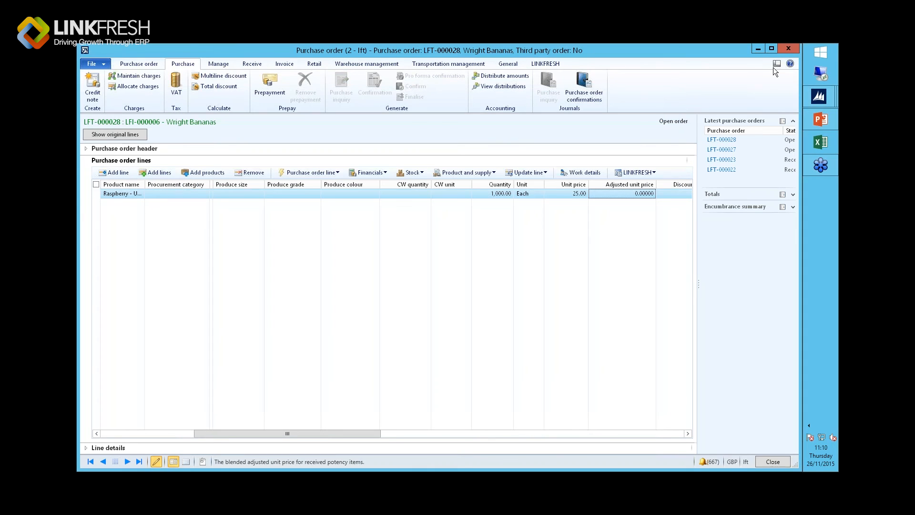
{"action": "left_click", "coordinate": [788, 50]}
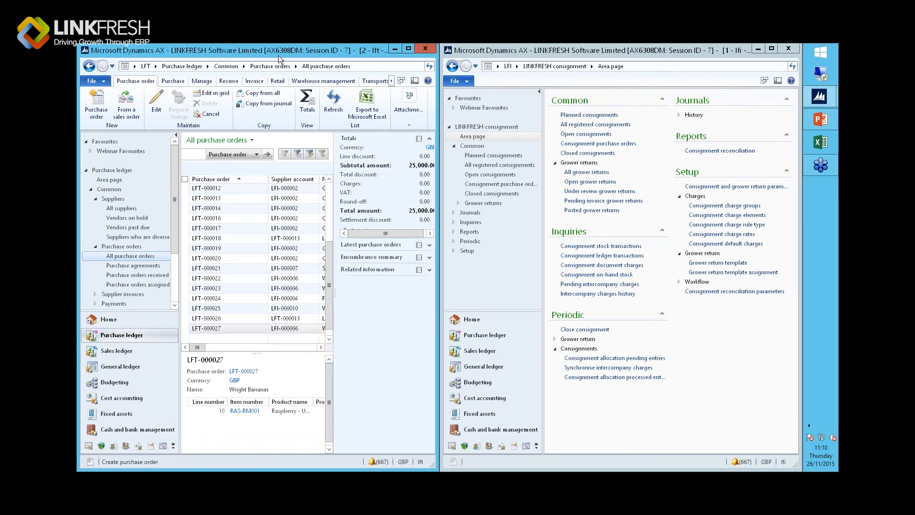
Open the newest Wright Bananas third party receipting order from procurement and sourcing in the LFI company.
{"action": "left_click", "coordinate": [516, 67]}
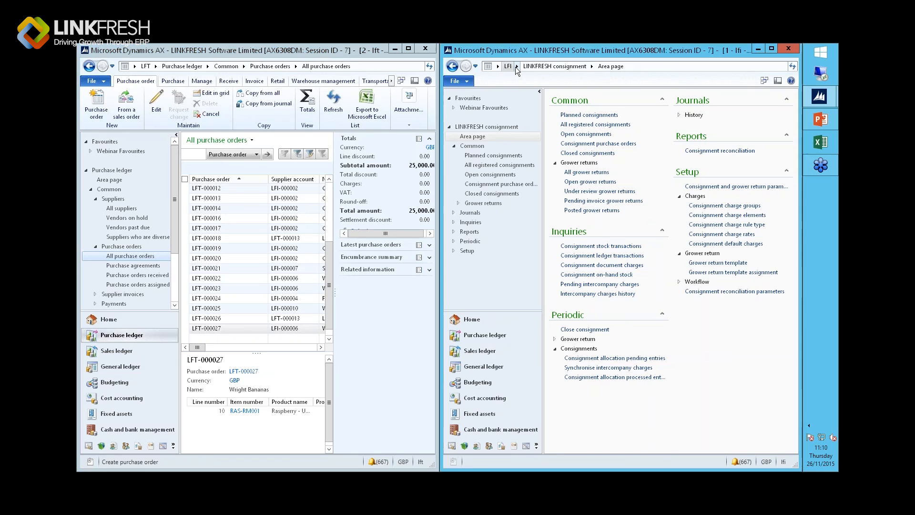
{"action": "left_click", "coordinate": [640, 414]}
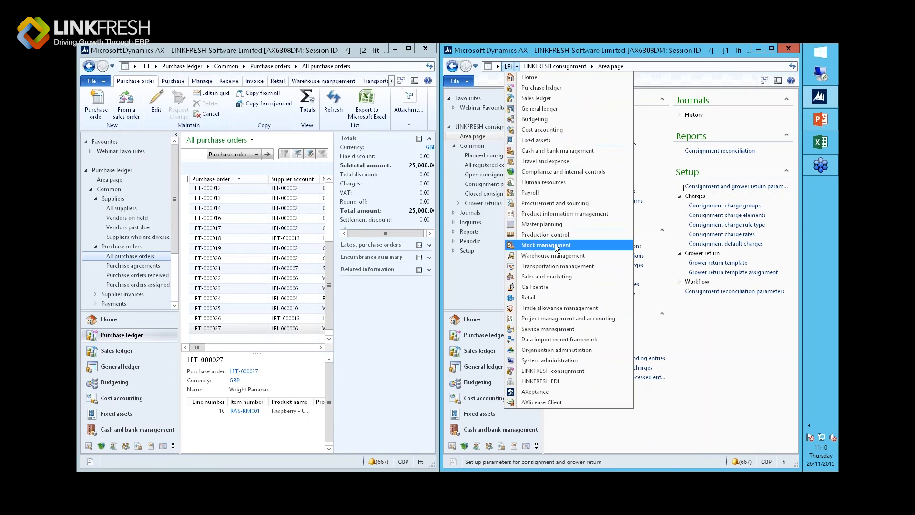
{"action": "left_click", "coordinate": [553, 203]}
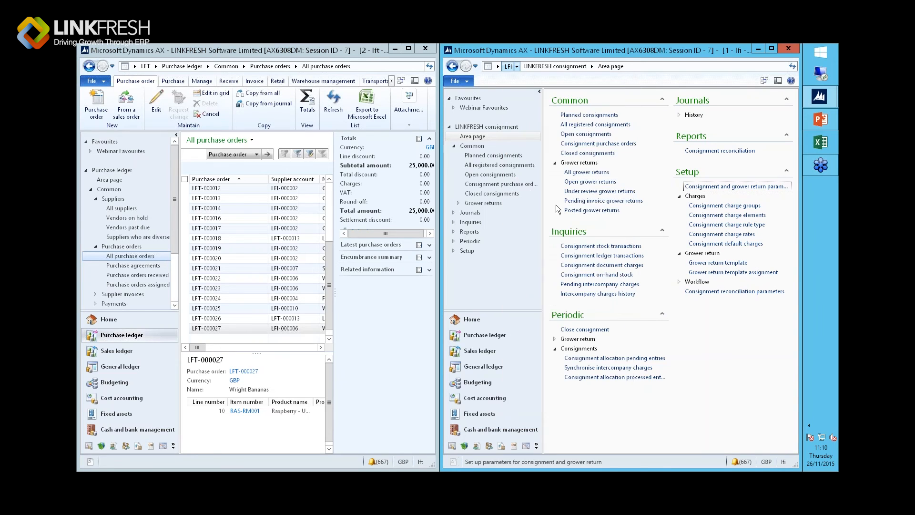
{"action": "left_click", "coordinate": [596, 192]}
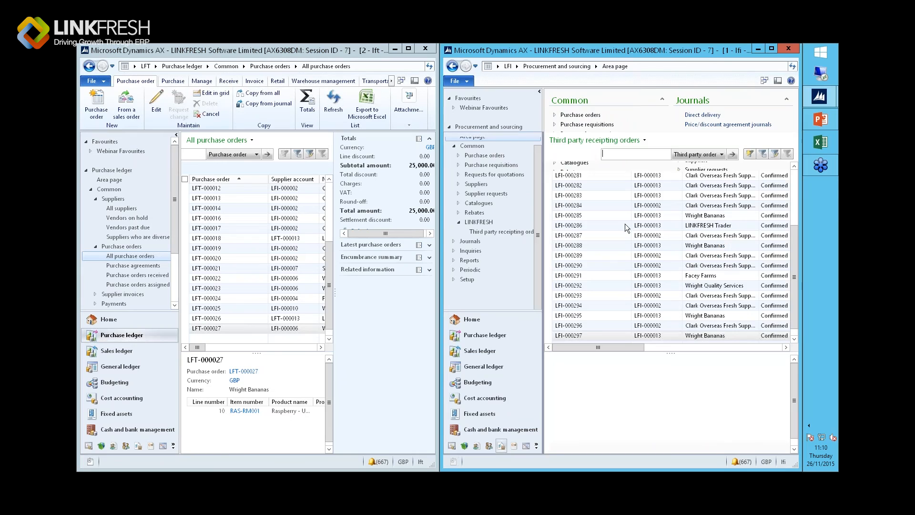
{"action": "left_click", "coordinate": [590, 336]}
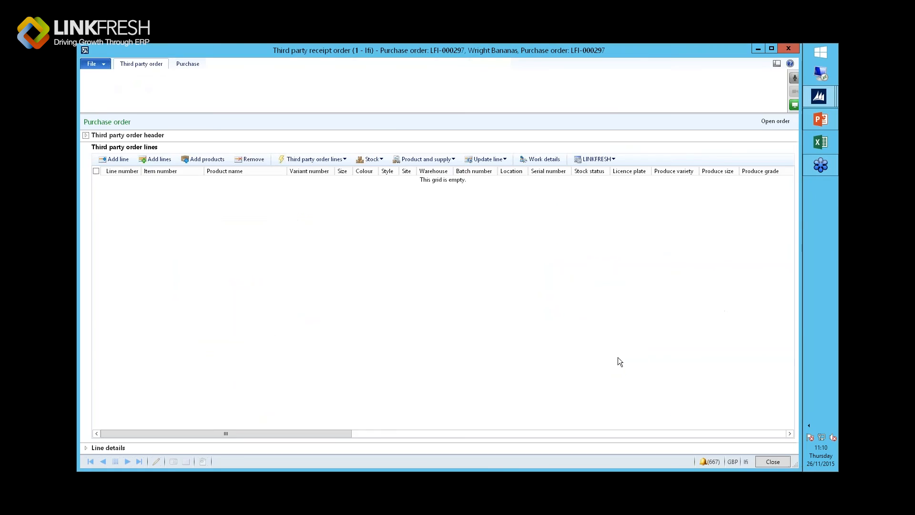
Check the third party receipt order's line and its header details alongside the trader company's window.
{"action": "left_click_drag", "start_coordinate": [268, 53], "coordinate": [555, 102]}
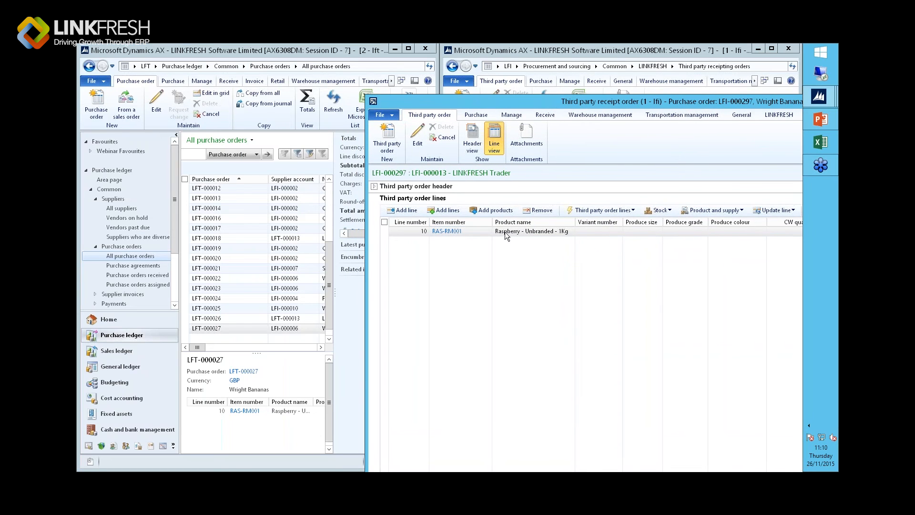
{"action": "left_click", "coordinate": [375, 186]}
{"action": "left_click", "coordinate": [472, 138]}
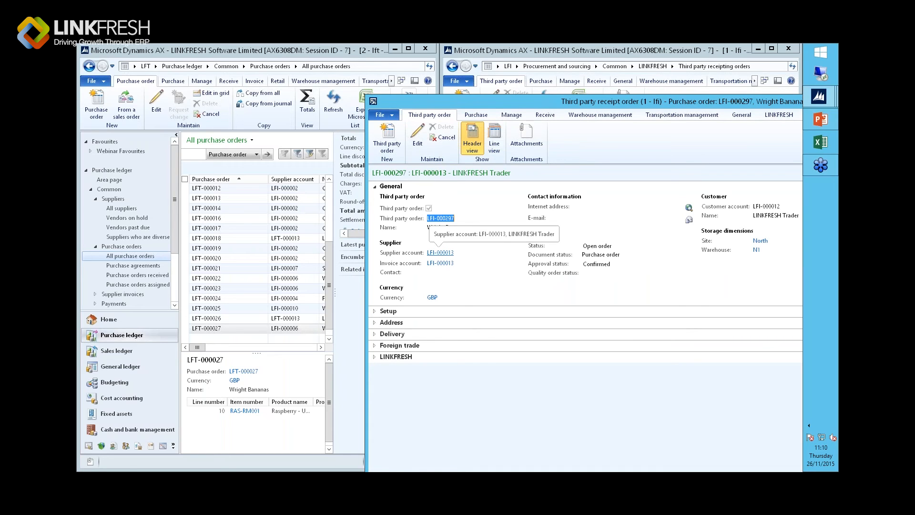
{"action": "left_click_drag", "start_coordinate": [600, 99], "coordinate": [441, 90]}
Create a warehouse process order for the third party receipt and open its warehouse receipt order.
{"action": "left_click", "coordinate": [384, 106]}
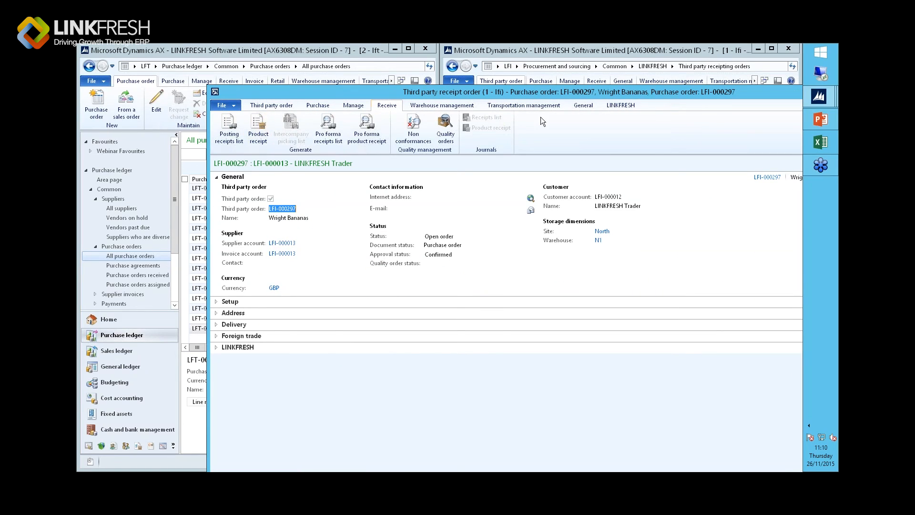
{"action": "left_click", "coordinate": [630, 106]}
{"action": "left_click", "coordinate": [236, 128]}
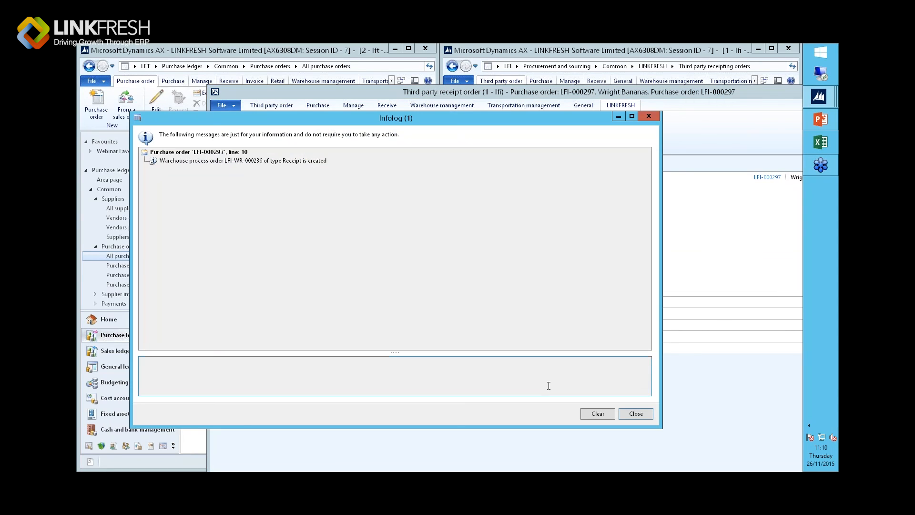
{"action": "left_click", "coordinate": [636, 414]}
{"action": "left_click", "coordinate": [282, 127]}
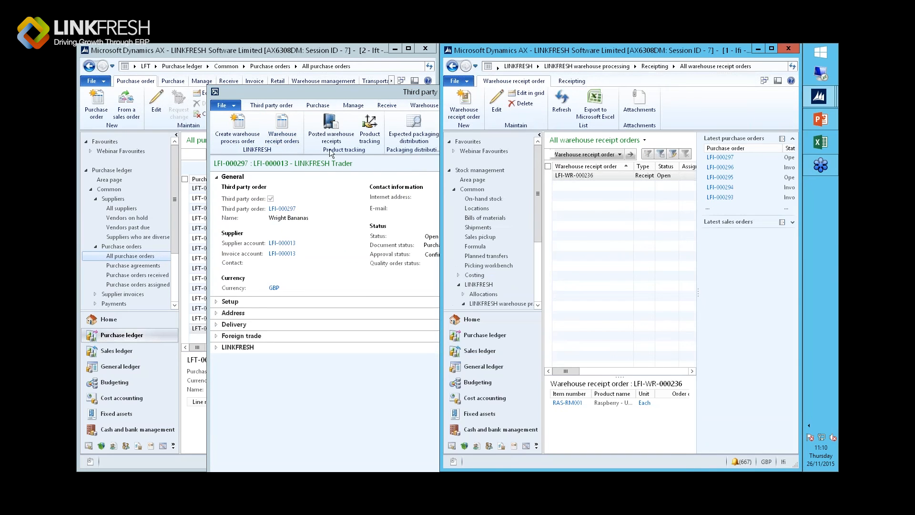
{"action": "left_click", "coordinate": [577, 176]}
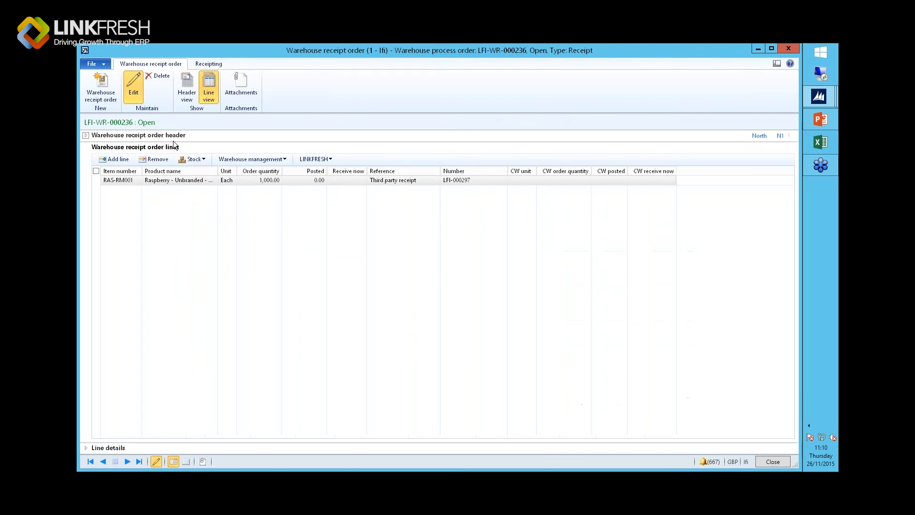
Auto-create the product tracking lines for 1000 raspberries on licence plates and return to the warehouse receipt order.
{"action": "left_click", "coordinate": [205, 65]}
{"action": "left_click", "coordinate": [113, 87]}
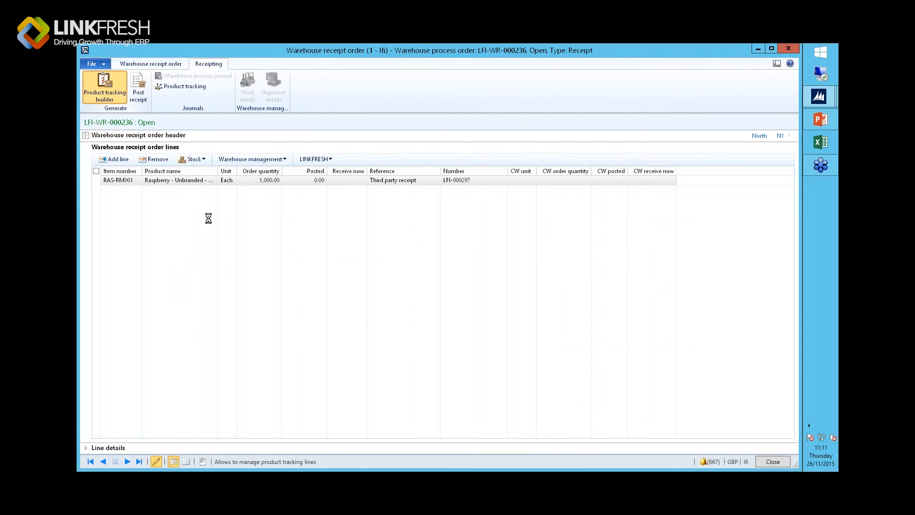
{"action": "left_click", "coordinate": [140, 213]}
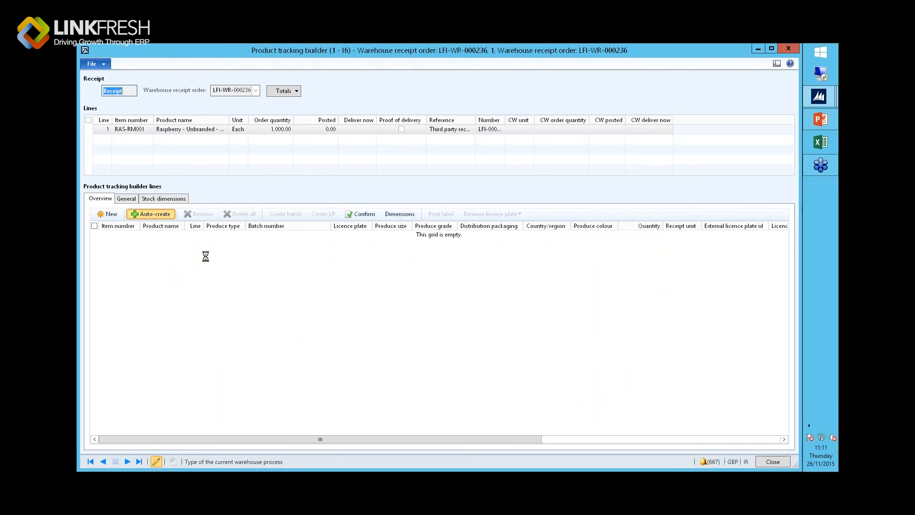
{"action": "left_click_drag", "start_coordinate": [329, 294], "coordinate": [439, 304]}
{"action": "type", "text": "1,0"}
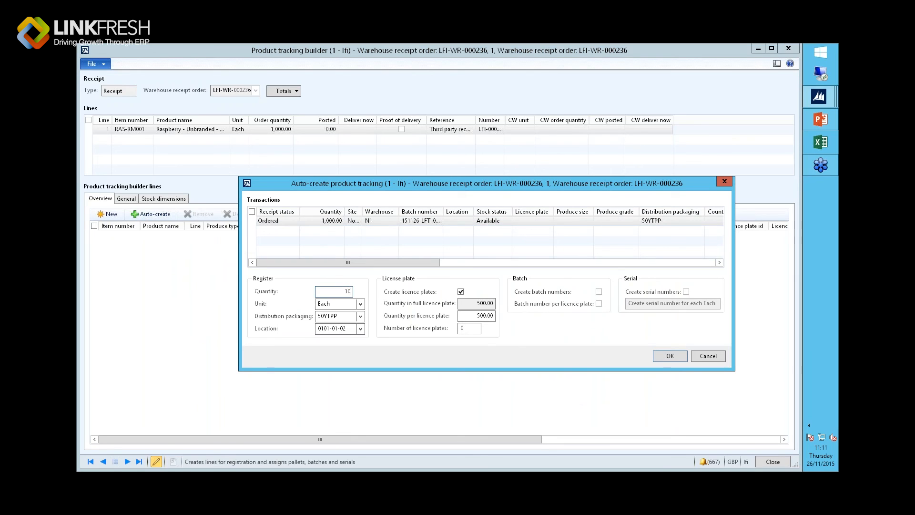
{"action": "type", "text": "00"}
{"action": "key", "text": "Tab"}
{"action": "left_click_drag", "start_coordinate": [493, 316], "coordinate": [457, 327]}
{"action": "left_click", "coordinate": [469, 328]}
{"action": "left_click", "coordinate": [668, 355]}
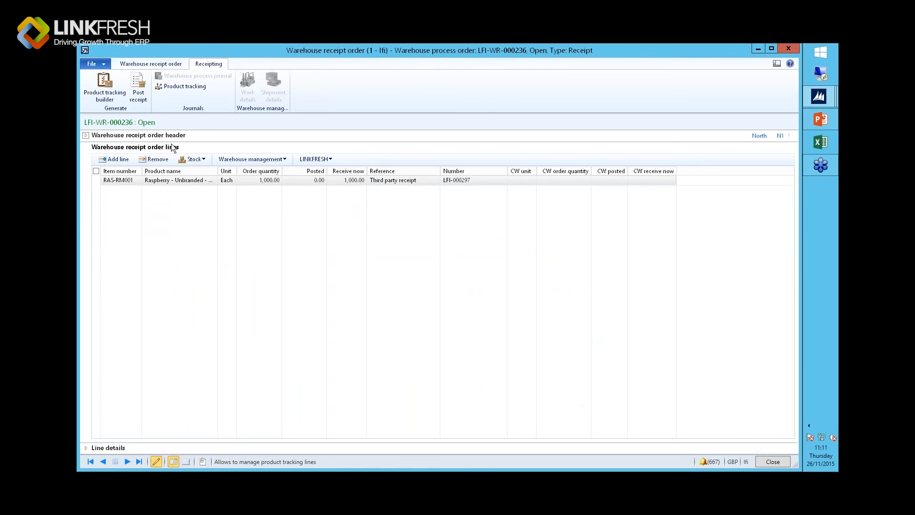
Enter vdlno5 as the warehouse receipt order's external reference and post the receipt.
{"action": "left_click", "coordinate": [86, 135]}
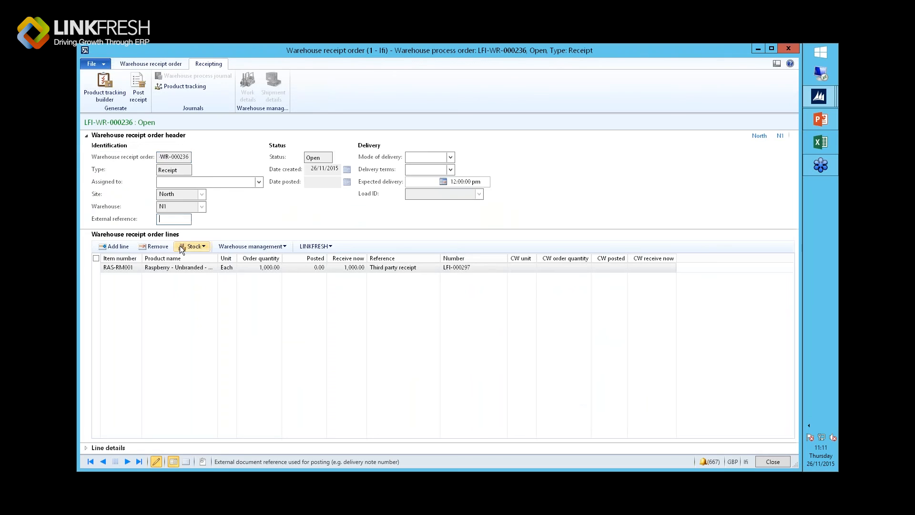
{"action": "type", "text": "vdlno5"}
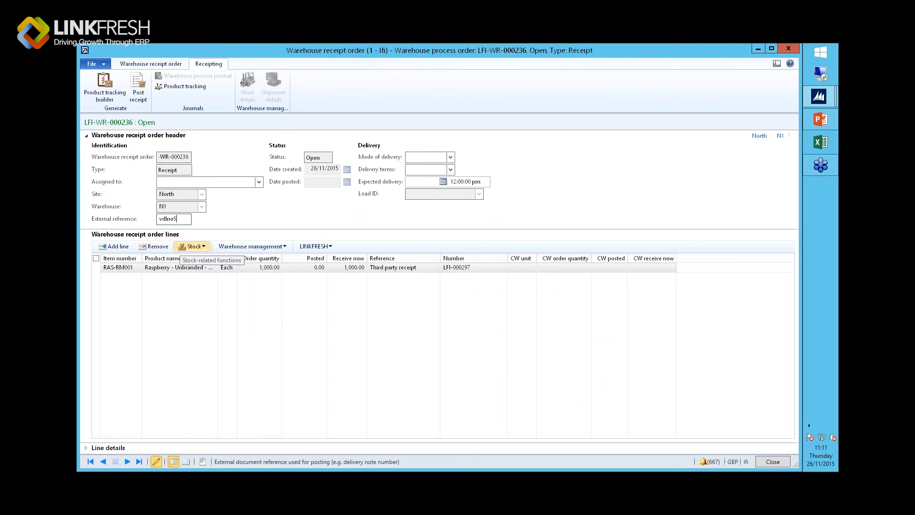
{"action": "key", "text": "Tab"}
{"action": "left_click", "coordinate": [138, 88]}
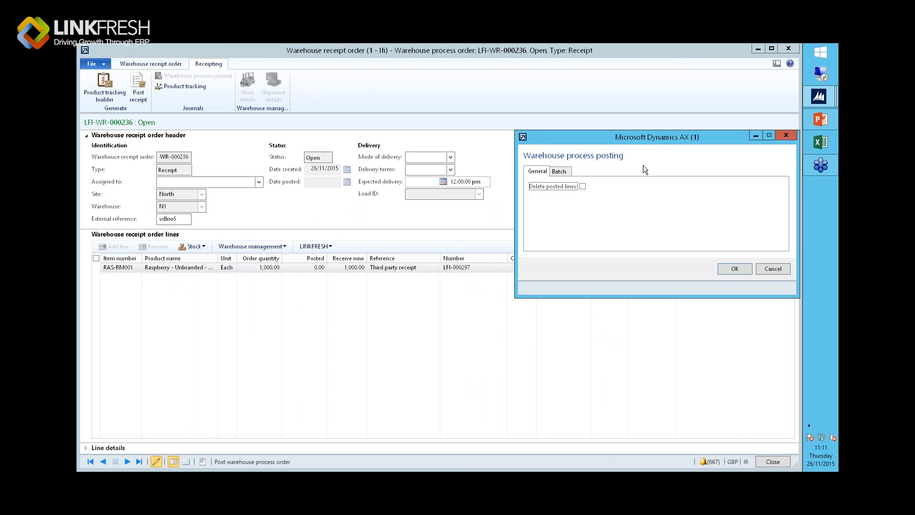
{"action": "left_click", "coordinate": [732, 269]}
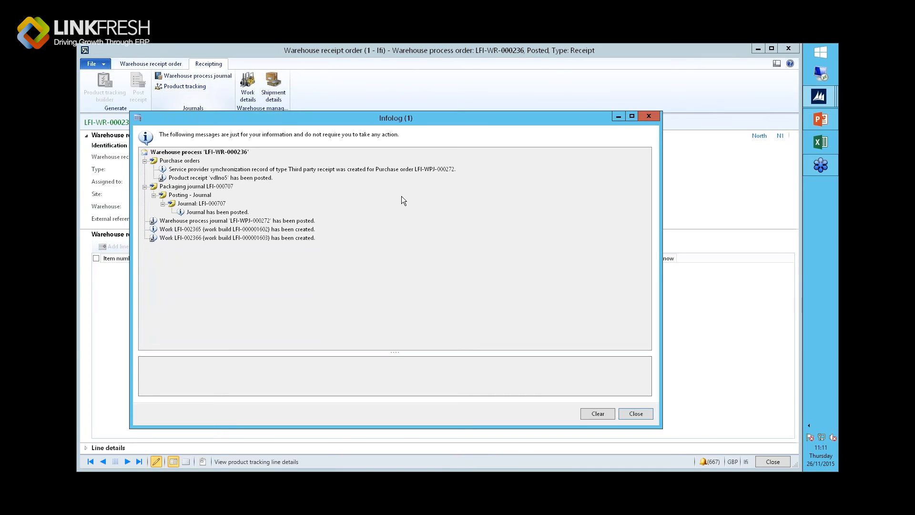
Review the posting messages about service provider synchronization and the created warehouse work, and close the log.
{"action": "left_click", "coordinate": [290, 170]}
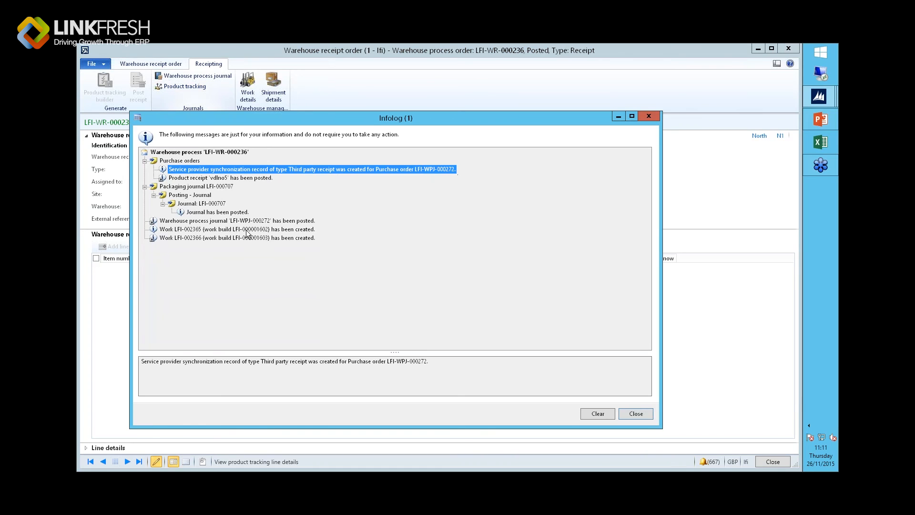
{"action": "left_click", "coordinate": [246, 230]}
{"action": "left_click", "coordinate": [248, 238]}
{"action": "left_click", "coordinate": [248, 229]}
{"action": "left_click", "coordinate": [249, 237]}
{"action": "left_click", "coordinate": [249, 231]}
{"action": "left_click", "coordinate": [634, 414]}
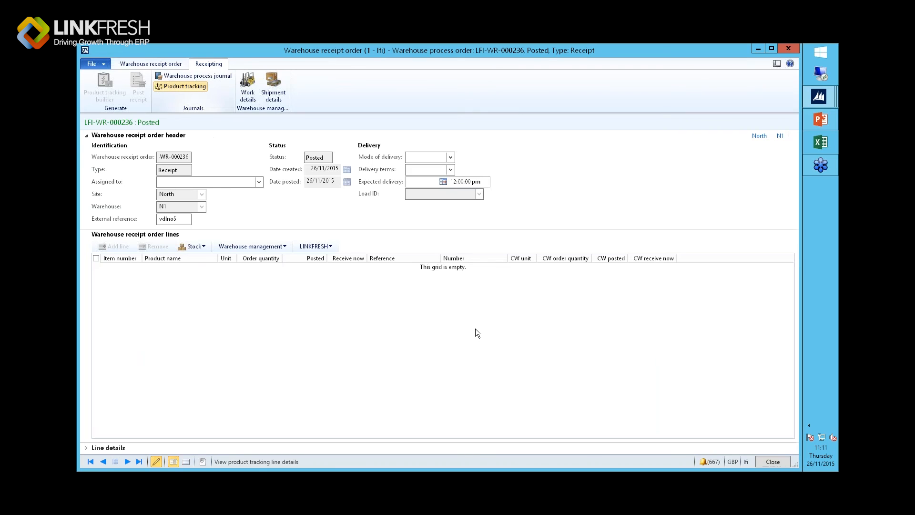
Open the work details of the posted warehouse receipt and bring both open work records into work completion.
{"action": "left_click", "coordinate": [247, 86]}
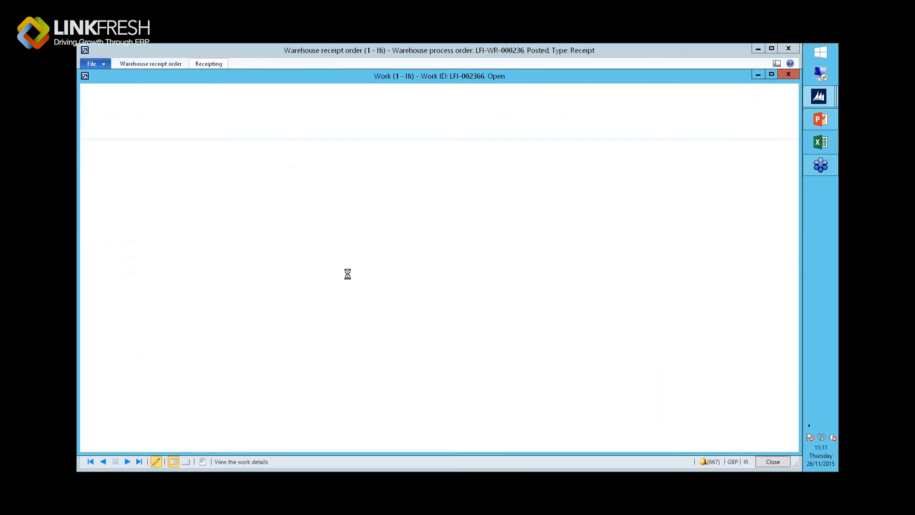
{"action": "left_click", "coordinate": [94, 177]}
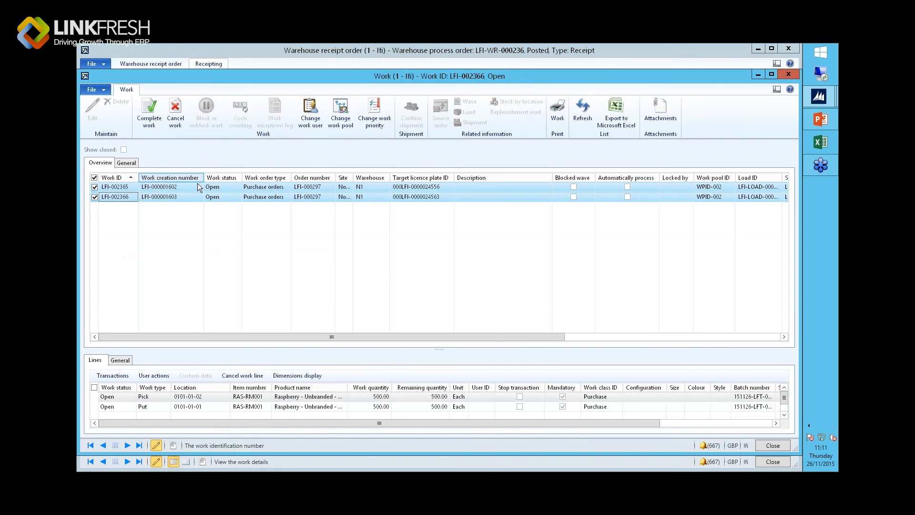
{"action": "left_click", "coordinate": [160, 124]}
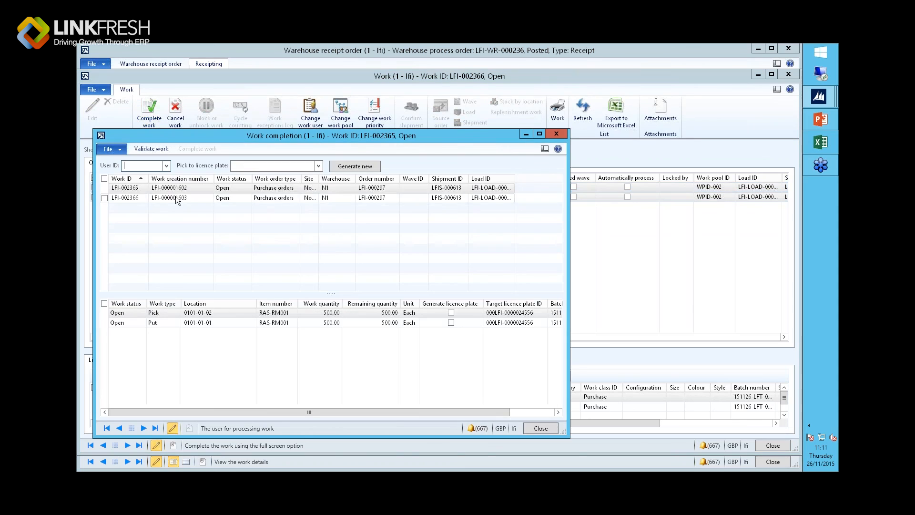
Choose the warehouse worker's user ID for processing the work, validate the work, and close the log.
{"action": "left_click", "coordinate": [166, 166]}
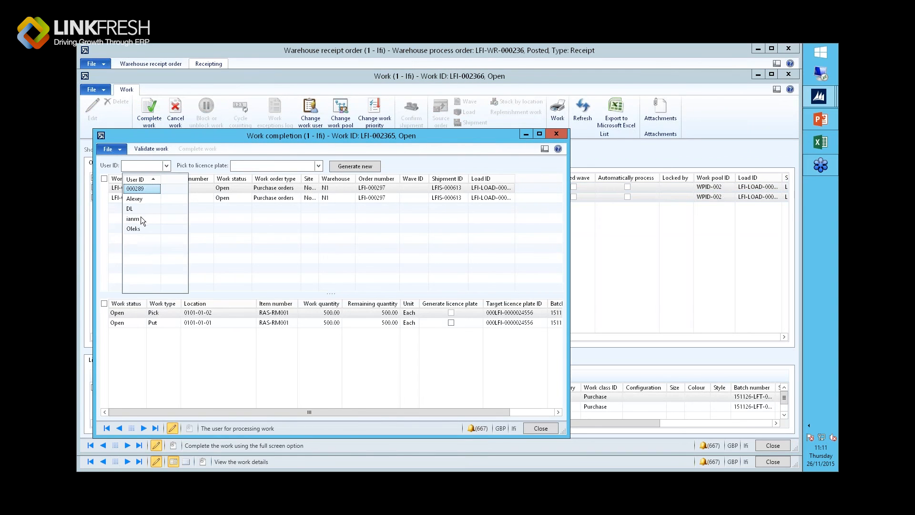
{"action": "left_click", "coordinate": [141, 218]}
{"action": "left_click", "coordinate": [165, 150]}
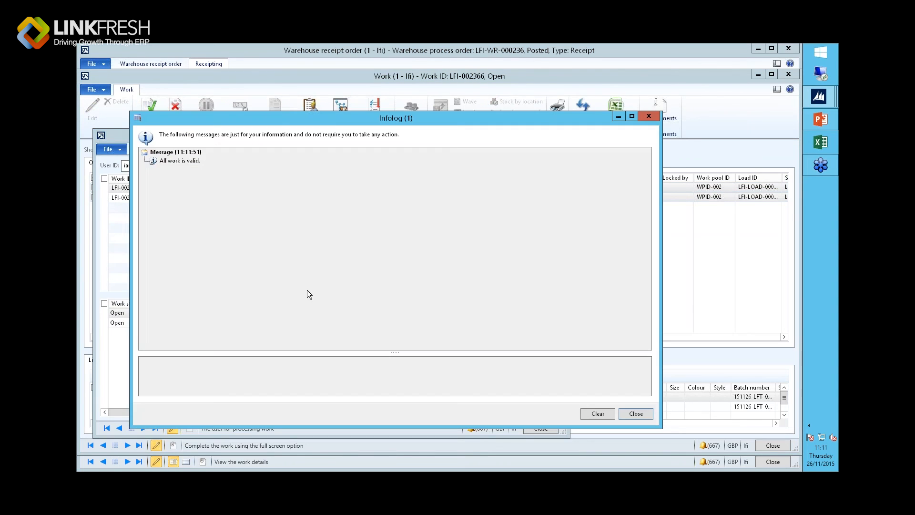
{"action": "left_click", "coordinate": [643, 414]}
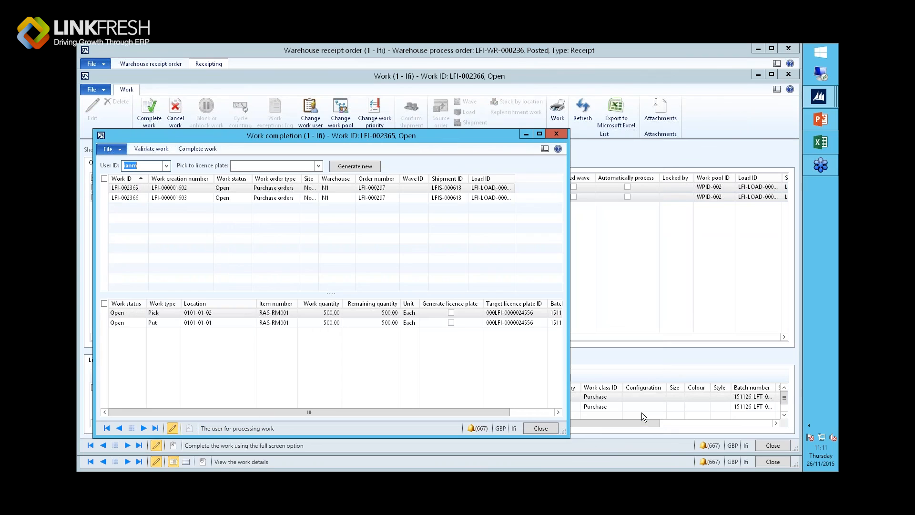
Check the pick and put locations, complete both work records, and return to the warehouse receipt order.
{"action": "left_click", "coordinate": [212, 314]}
{"action": "left_click", "coordinate": [214, 323]}
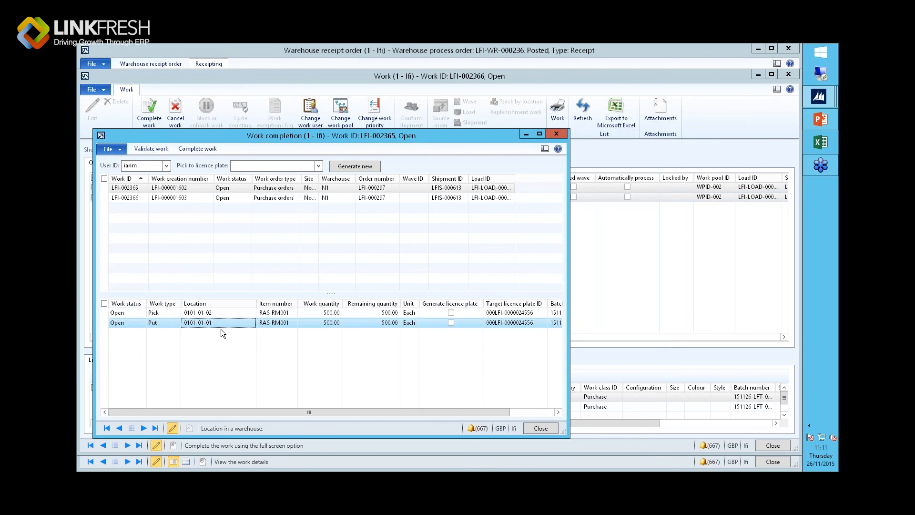
{"action": "left_click", "coordinate": [196, 150]}
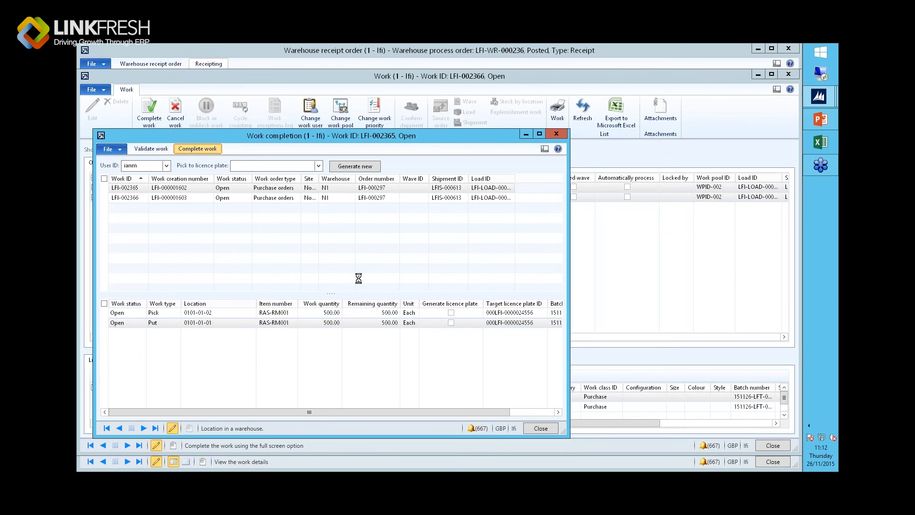
{"action": "left_click", "coordinate": [216, 161]}
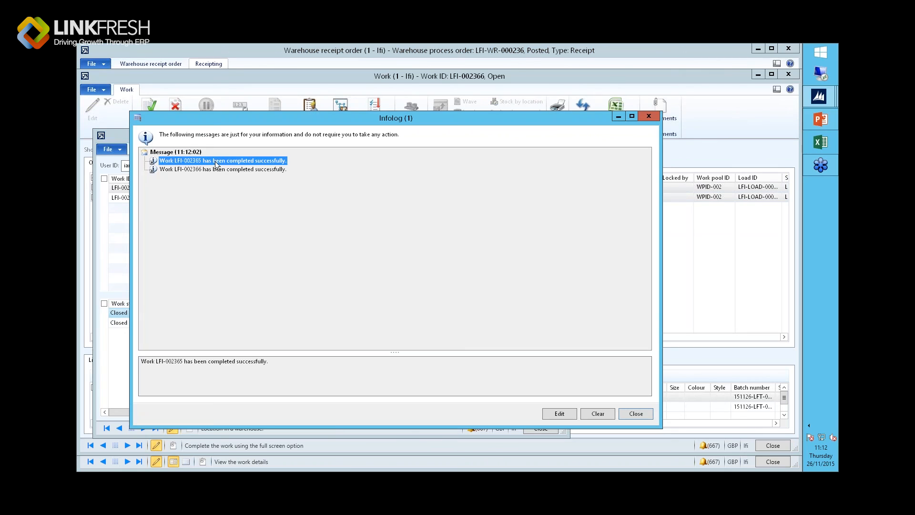
{"action": "left_click", "coordinate": [215, 169]}
{"action": "left_click", "coordinate": [642, 414]}
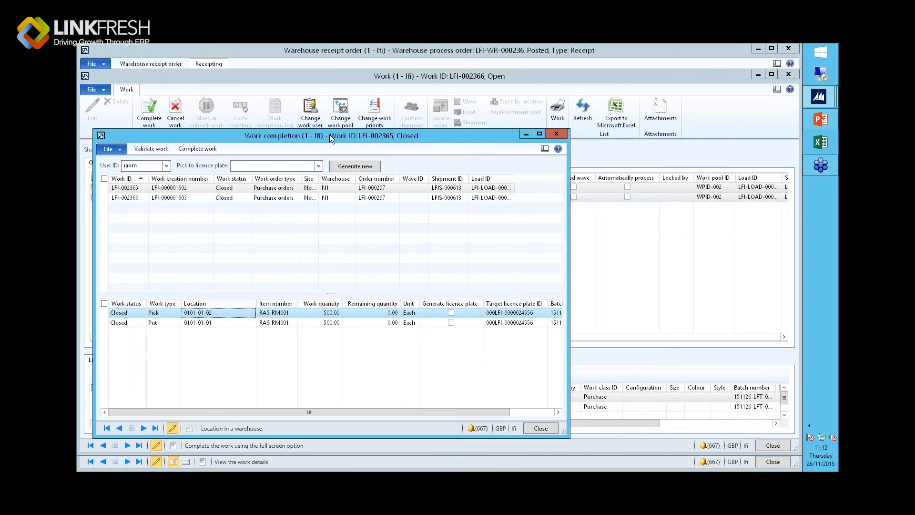
{"action": "left_click", "coordinate": [550, 428]}
{"action": "left_click", "coordinate": [771, 444]}
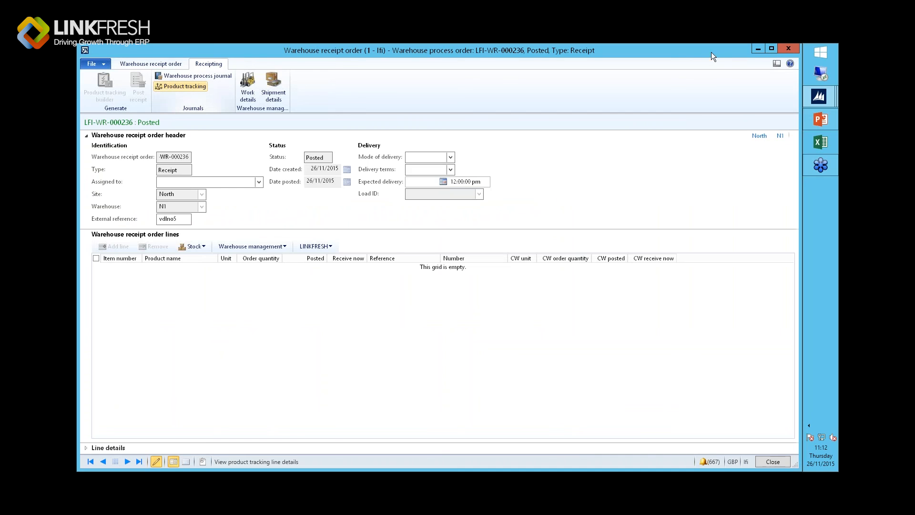
Dismiss the leftover warehouse process posting dialog and close the posted warehouse receipt order.
{"action": "left_click_drag", "start_coordinate": [391, 51], "coordinate": [390, 165]}
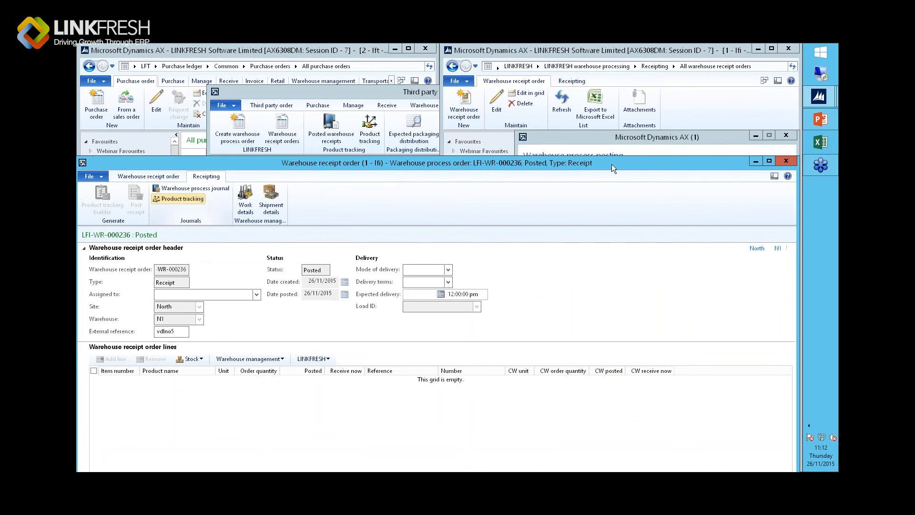
{"action": "left_click", "coordinate": [694, 137]}
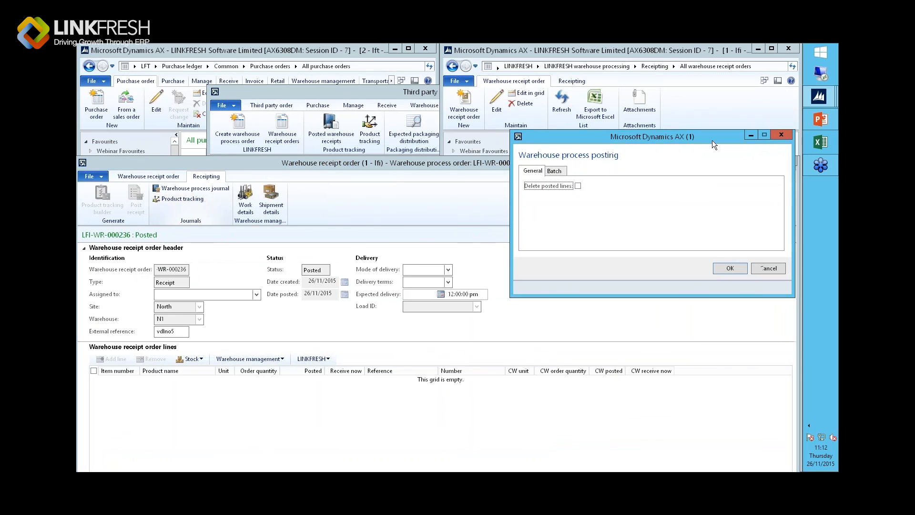
{"action": "left_click", "coordinate": [738, 268]}
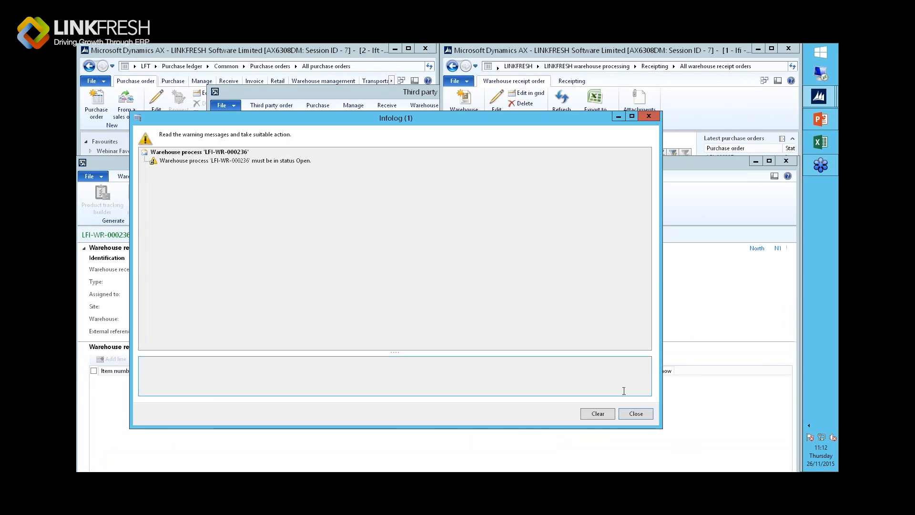
{"action": "left_click", "coordinate": [636, 414]}
{"action": "left_click", "coordinate": [780, 163]}
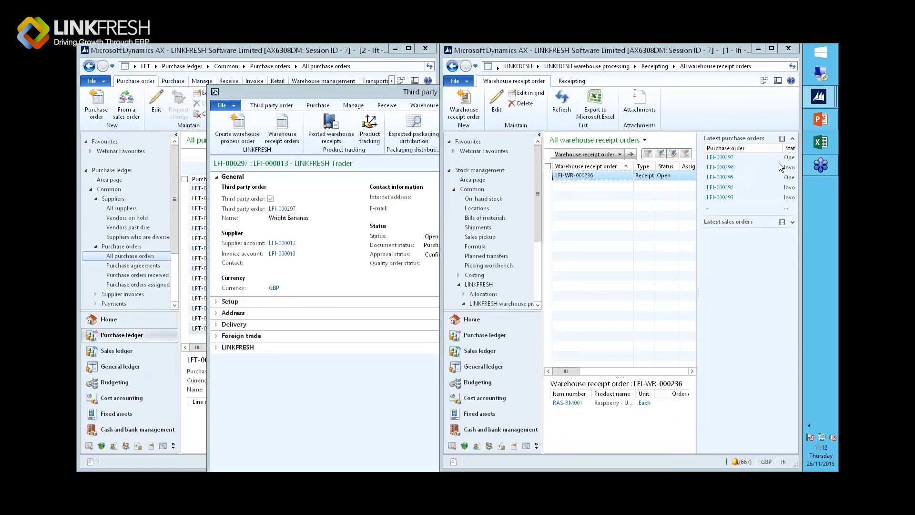
Close the third party order and return to the all warehouse receipt orders list in LFI.
{"action": "left_click", "coordinate": [390, 93]}
{"action": "left_click_drag", "start_coordinate": [712, 96], "coordinate": [546, 115]}
{"action": "left_click", "coordinate": [752, 113]}
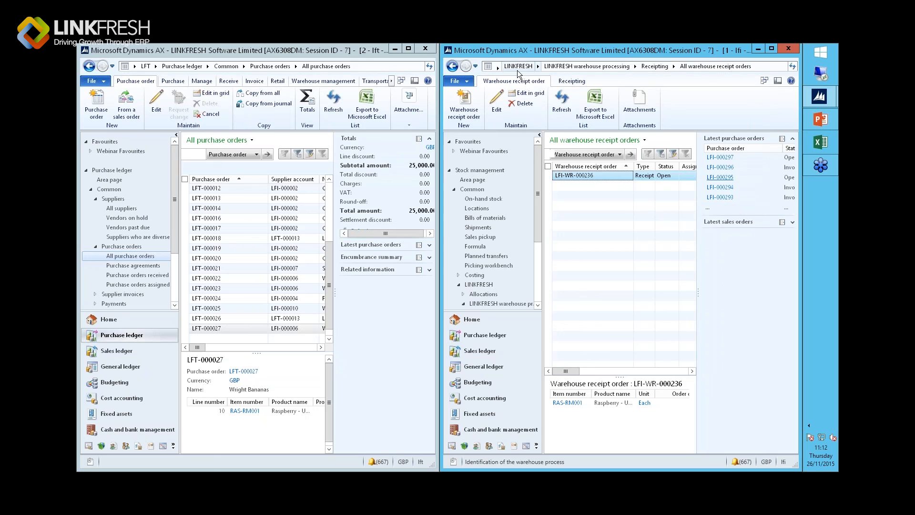
{"action": "left_click", "coordinate": [765, 67]}
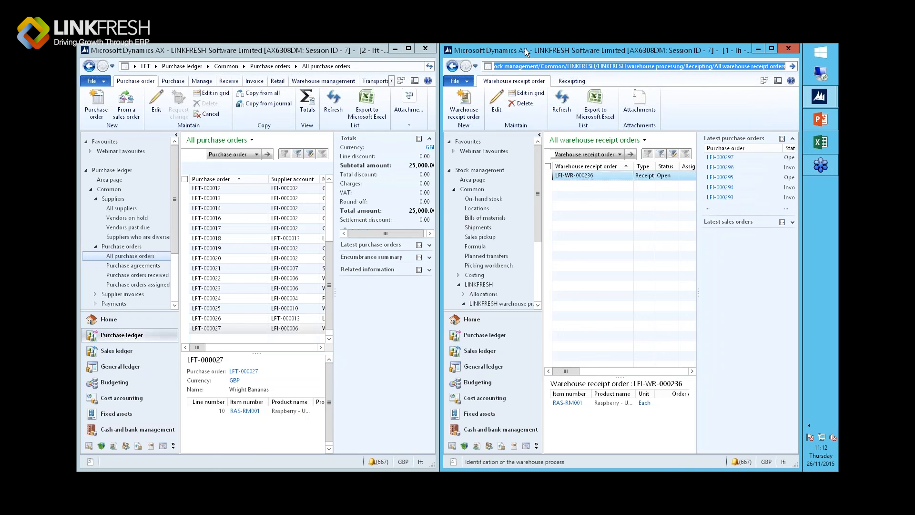
Switch to the LFT company, open purchase order LFT-000027, and check its receiving options and receipt journals.
{"action": "left_click", "coordinate": [190, 49]}
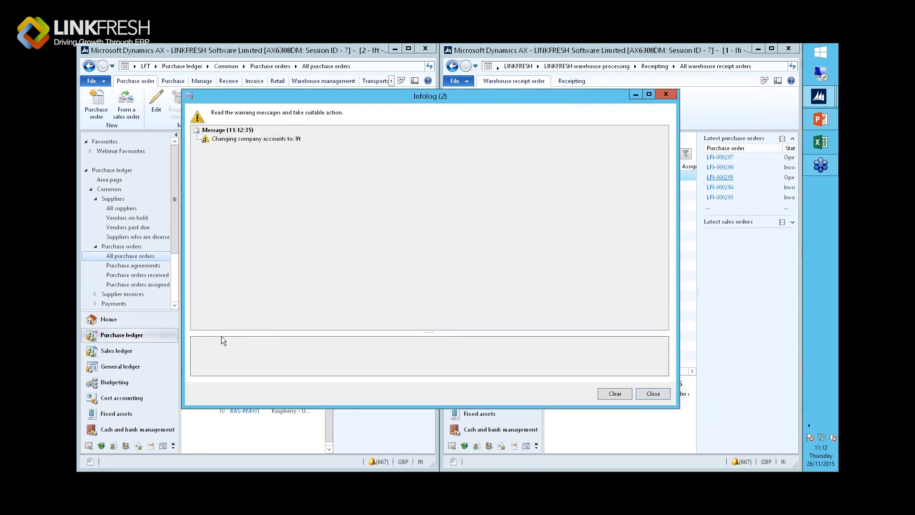
{"action": "left_click", "coordinate": [649, 393]}
{"action": "left_click", "coordinate": [236, 330]}
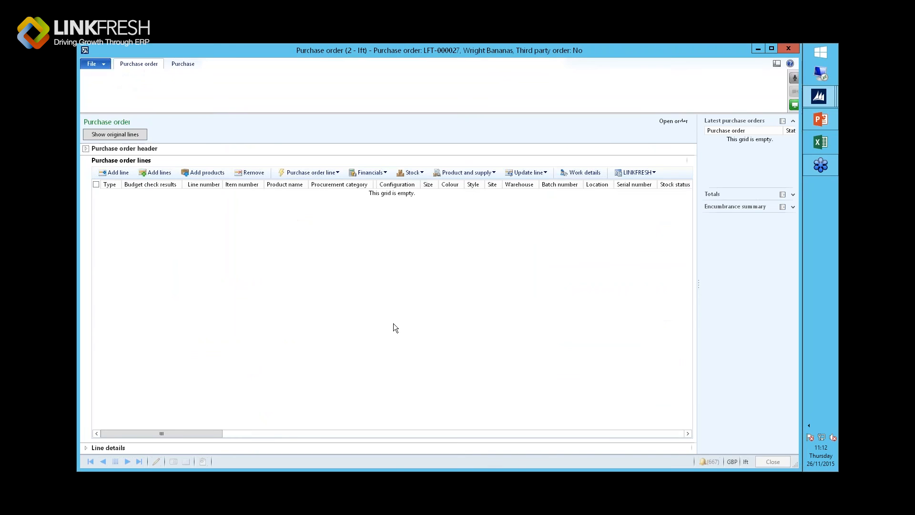
{"action": "left_click", "coordinate": [252, 63]}
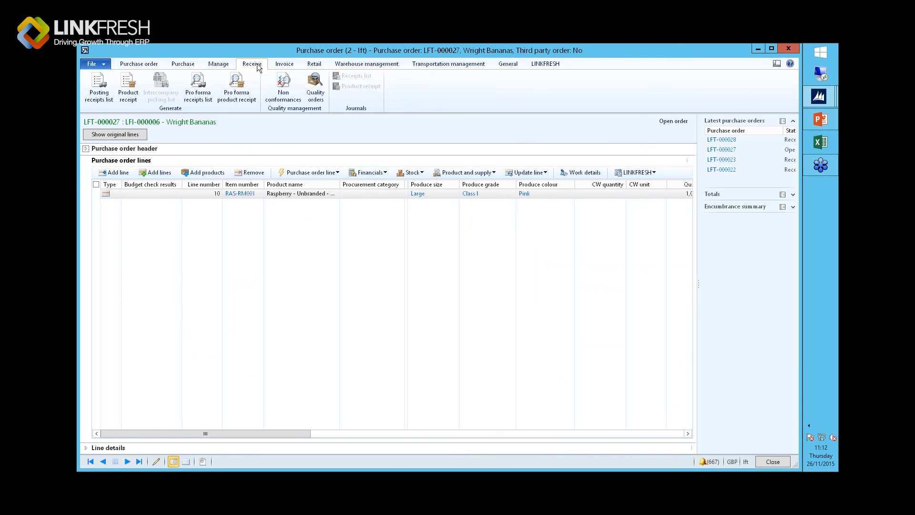
{"action": "left_click_drag", "start_coordinate": [717, 50], "coordinate": [379, 131]}
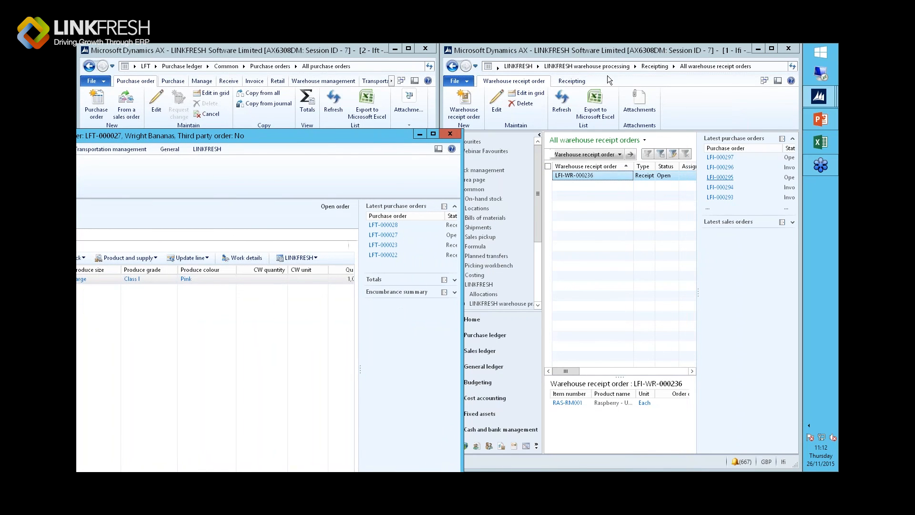
{"action": "left_click", "coordinate": [631, 50]}
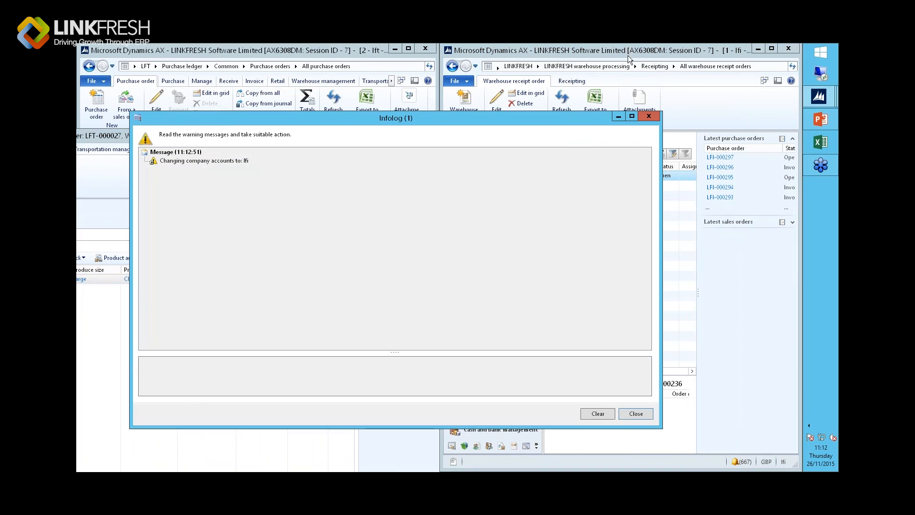
{"action": "left_click", "coordinate": [634, 414]}
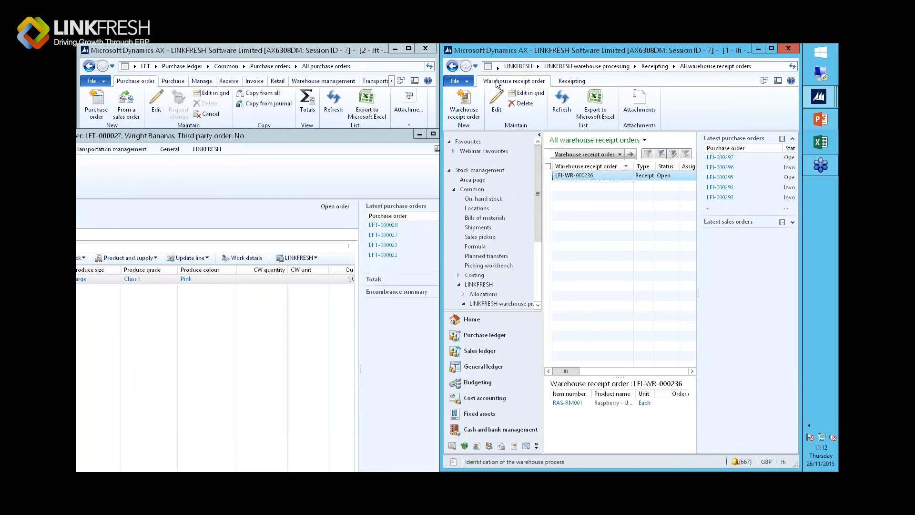
{"action": "left_click", "coordinate": [447, 188]}
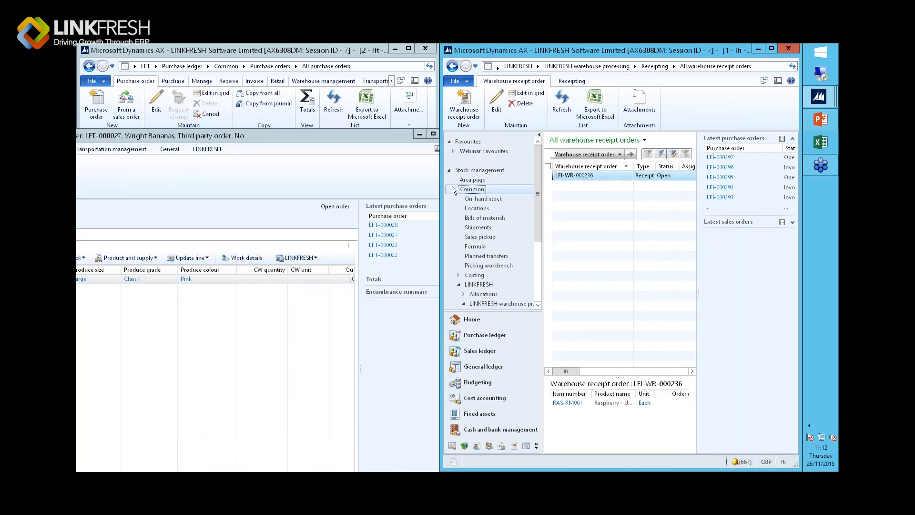
{"action": "left_click", "coordinate": [498, 67]}
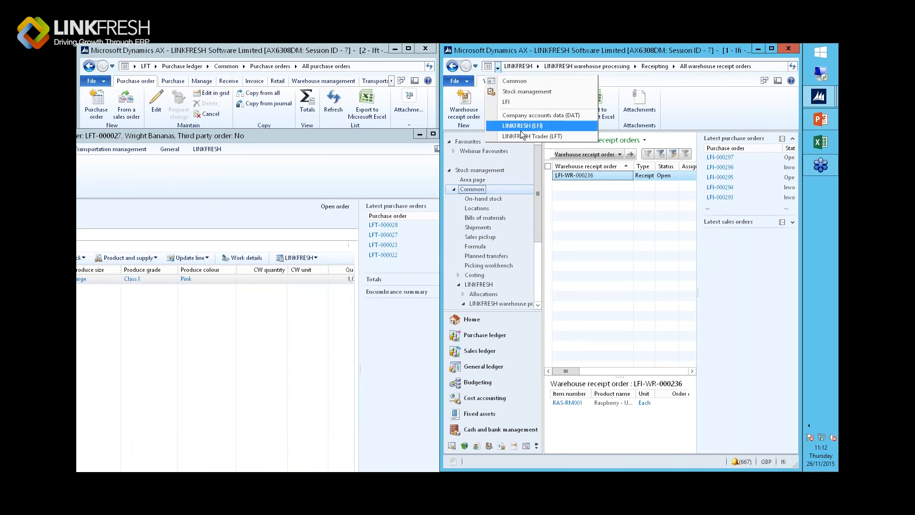
Return to the LFT company and open the Trader - Service provider Staging Table from System administration.
{"action": "left_click", "coordinate": [232, 51]}
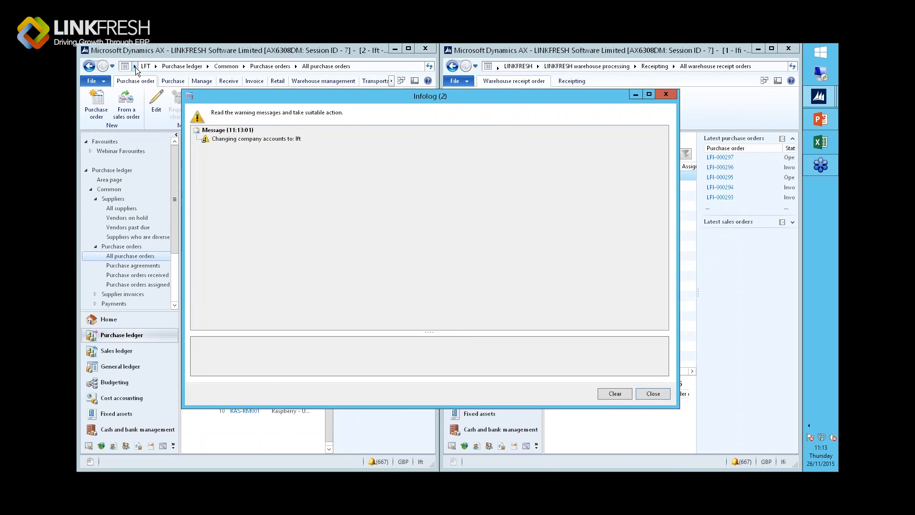
{"action": "left_click", "coordinate": [653, 393]}
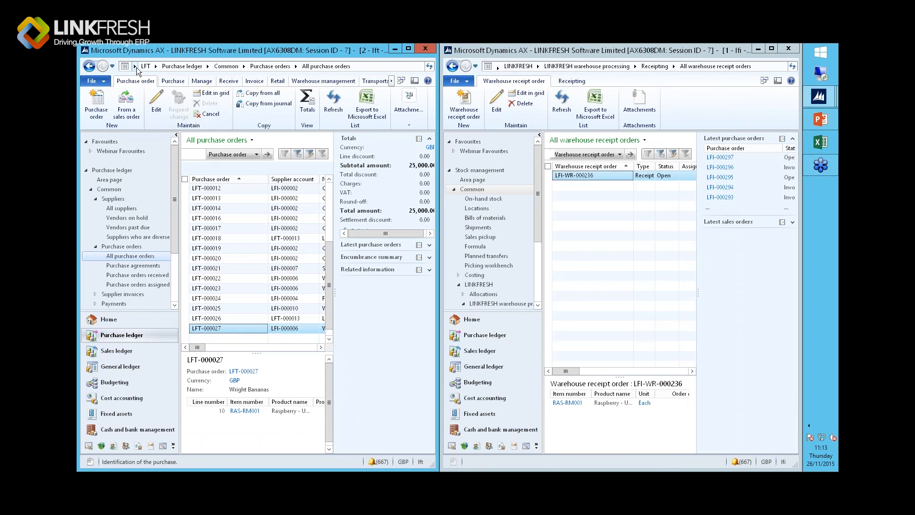
{"action": "left_click", "coordinate": [155, 66]}
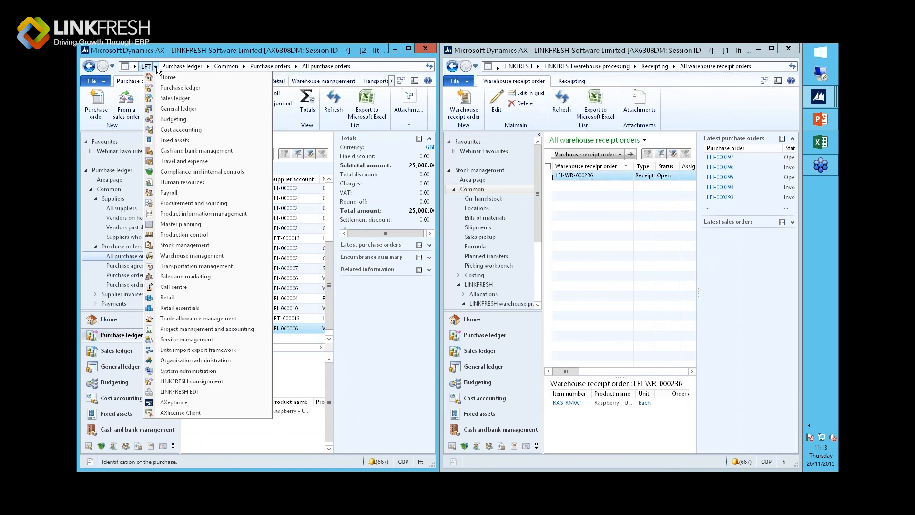
{"action": "left_click", "coordinate": [199, 375]}
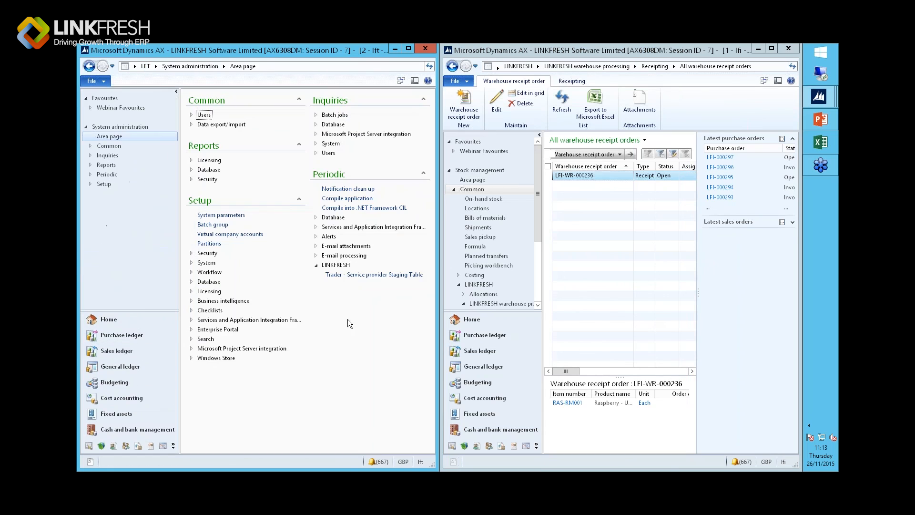
{"action": "left_click", "coordinate": [350, 275]}
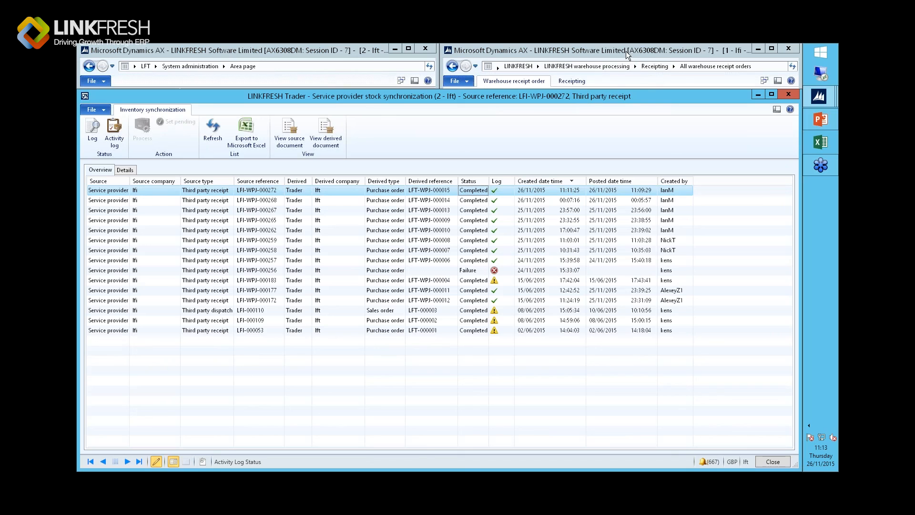
Examine the source, derived reference, status and creation time of the latest third party receipt synchronization, and close the staging table.
{"action": "left_click", "coordinate": [425, 193]}
{"action": "left_click", "coordinate": [107, 192]}
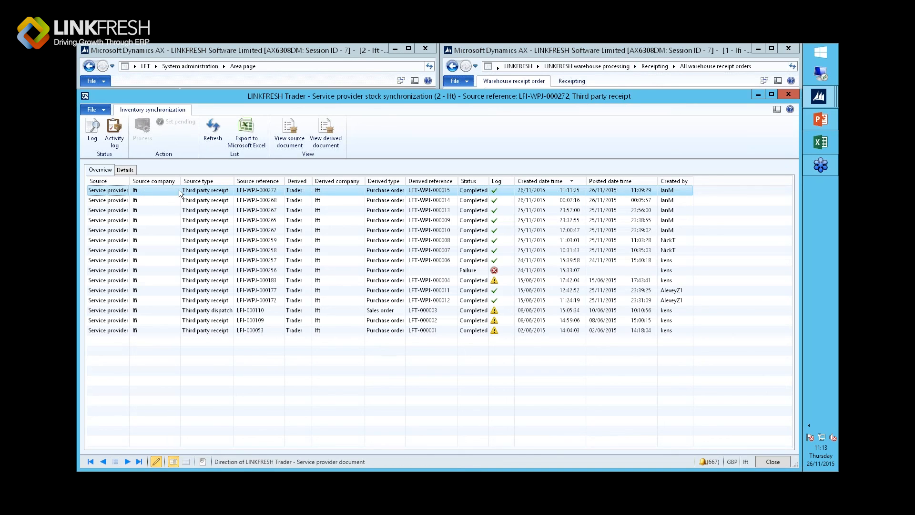
{"action": "left_click", "coordinate": [198, 192]}
{"action": "left_click", "coordinate": [422, 191]}
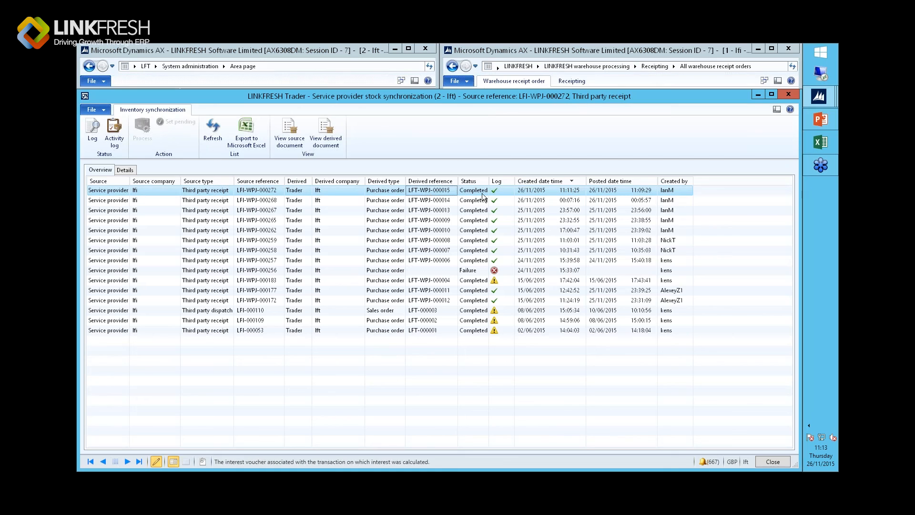
{"action": "left_click", "coordinate": [482, 194]}
{"action": "left_click", "coordinate": [540, 194]}
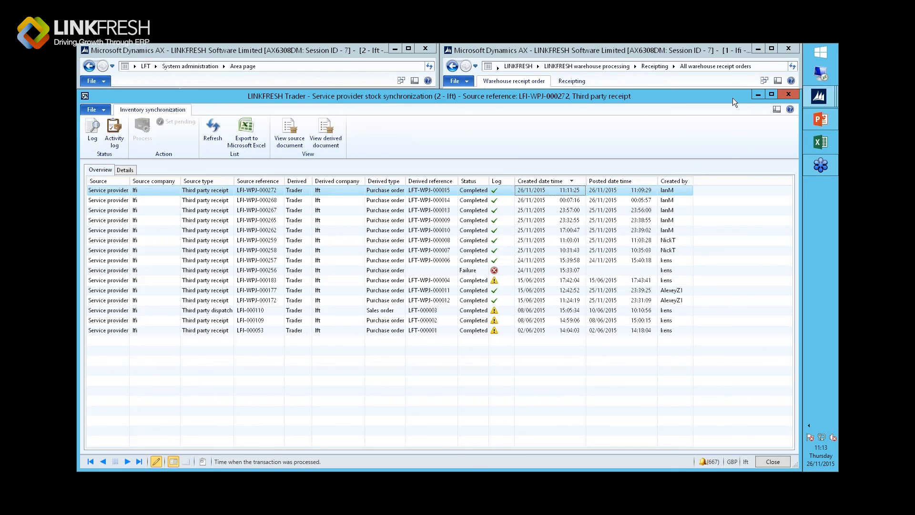
{"action": "key", "text": "Escape"}
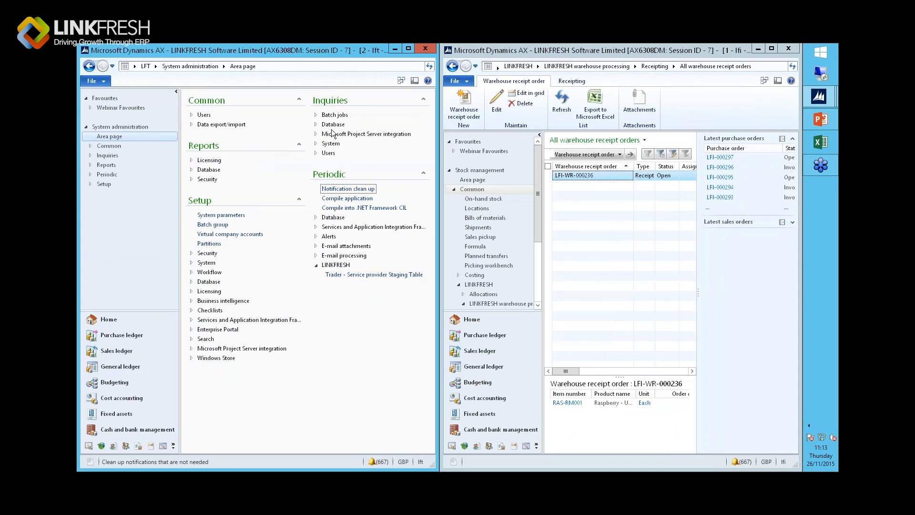
Go to the Purchase ledger in the LFT company and open purchase order LFT-000028 from the list of all purchase orders.
{"action": "left_click", "coordinate": [156, 66]}
{"action": "left_click", "coordinate": [162, 88]}
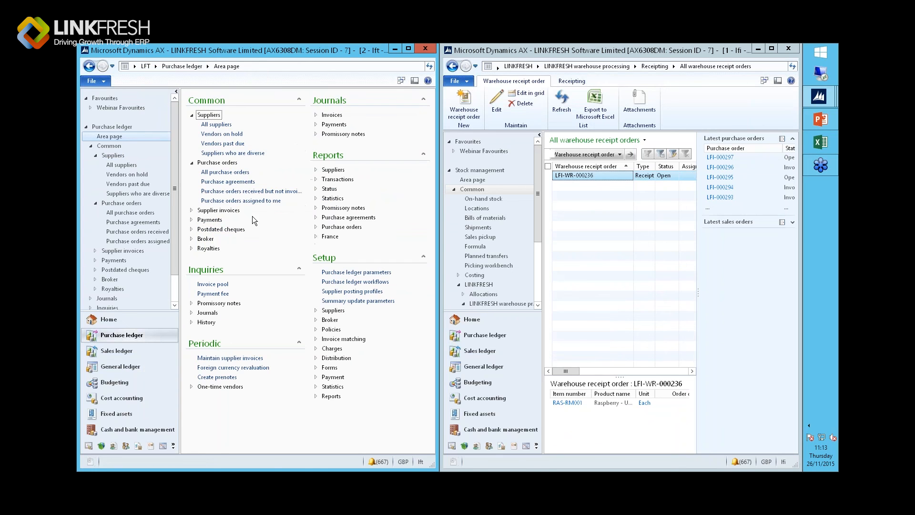
{"action": "left_click", "coordinate": [224, 173]}
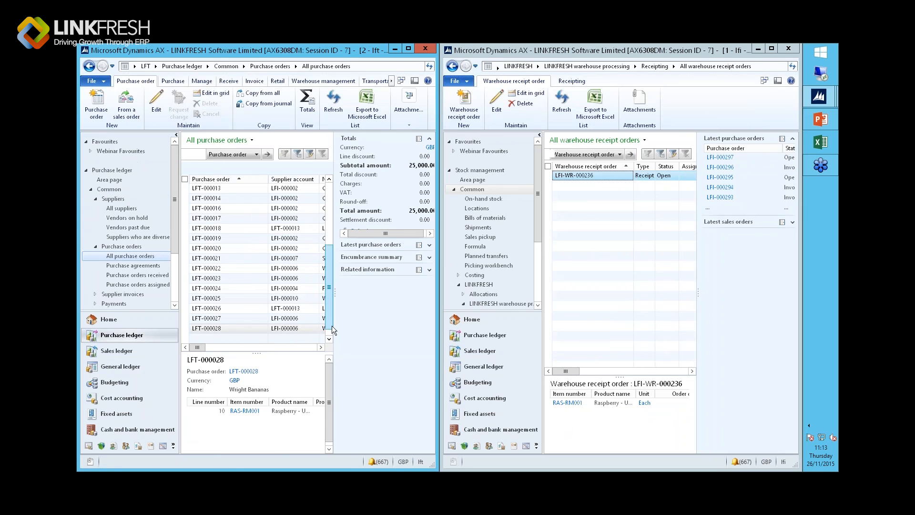
{"action": "left_click_drag", "start_coordinate": [333, 325], "coordinate": [397, 329]}
{"action": "left_click", "coordinate": [250, 328]}
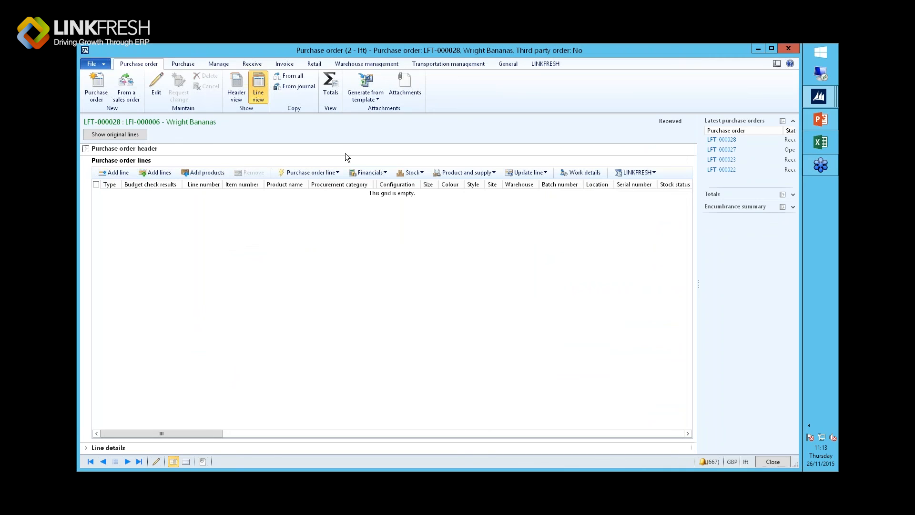
View the product receipt journal of purchase order LFT-000028, check its product receipt reference, and close the journal.
{"action": "left_click", "coordinate": [254, 66]}
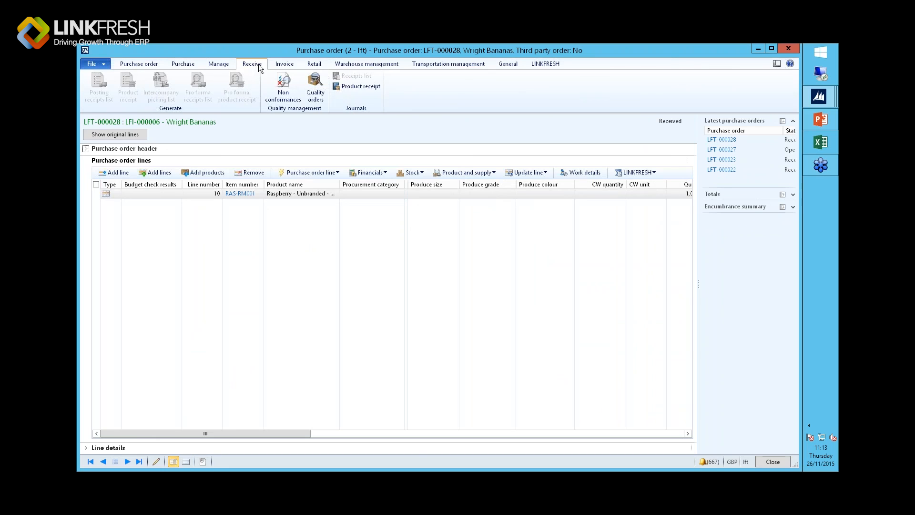
{"action": "left_click", "coordinate": [356, 87]}
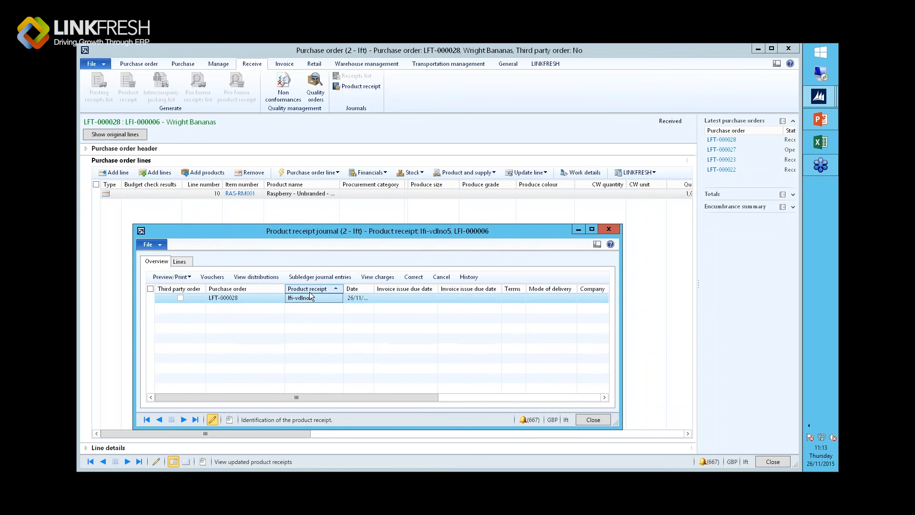
{"action": "left_click", "coordinate": [594, 421]}
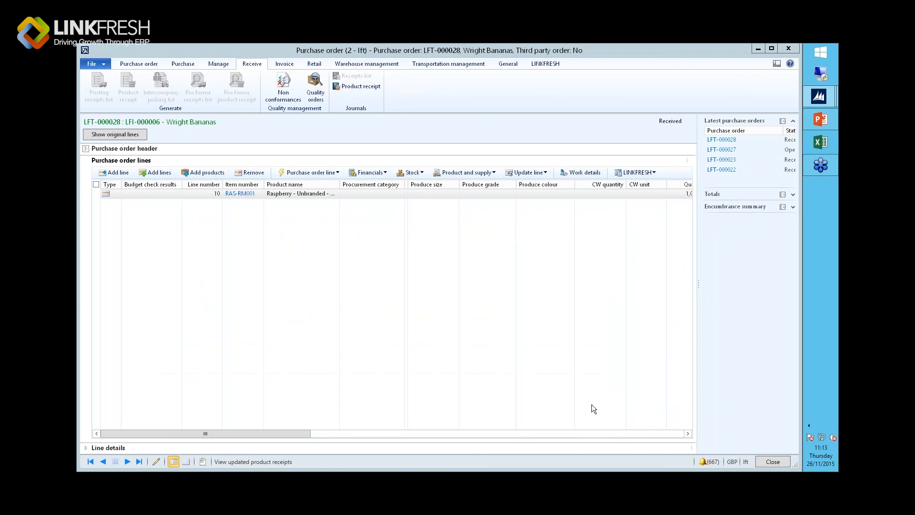
Open the consignment linked to the RAS-RM001 purchase order line, review its consignment charges, and close both consignment windows.
{"action": "left_click", "coordinate": [649, 174]}
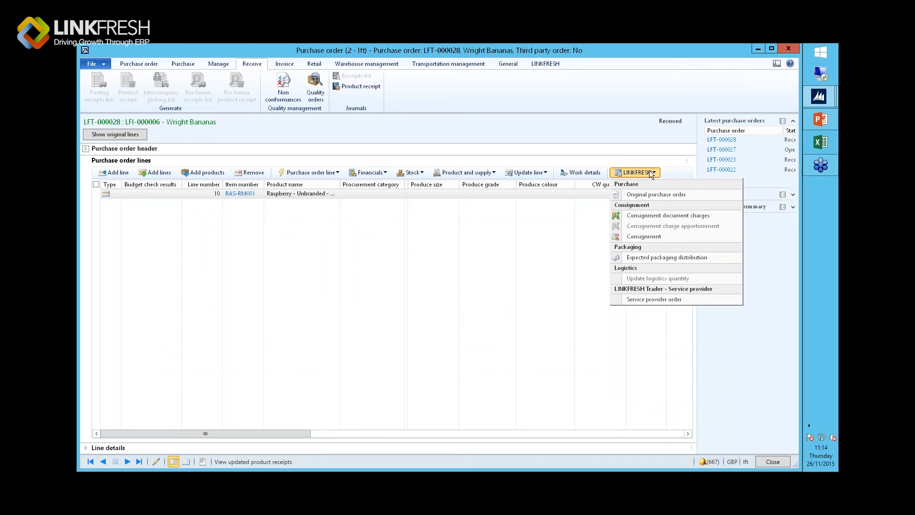
{"action": "left_click", "coordinate": [648, 236]}
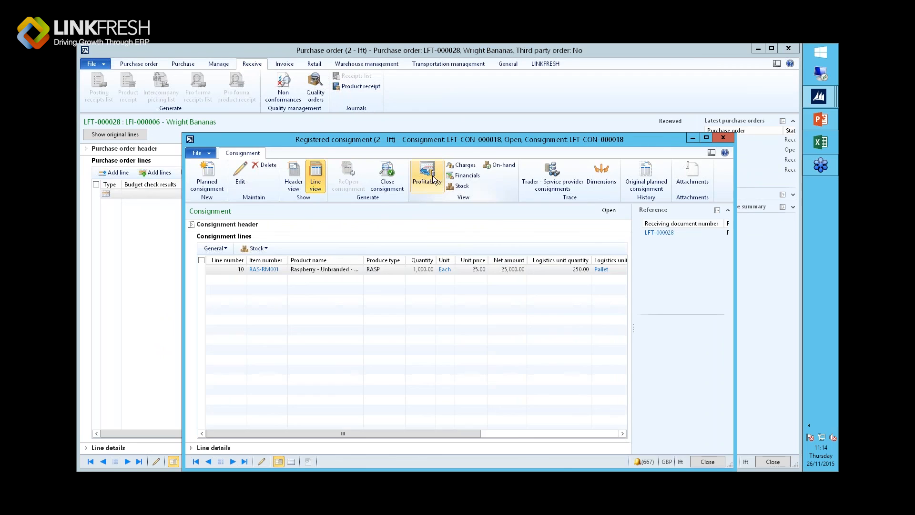
{"action": "left_click", "coordinate": [458, 166]}
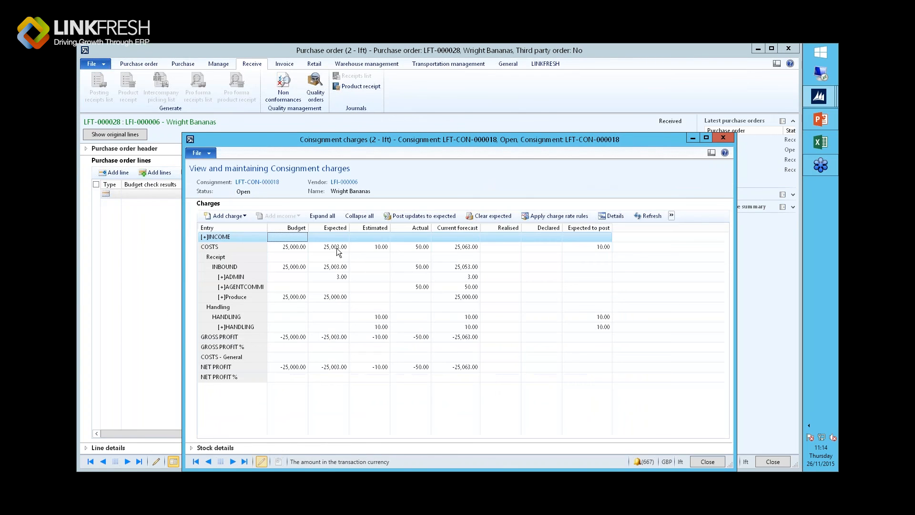
{"action": "left_click", "coordinate": [723, 139]}
{"action": "left_click", "coordinate": [723, 138]}
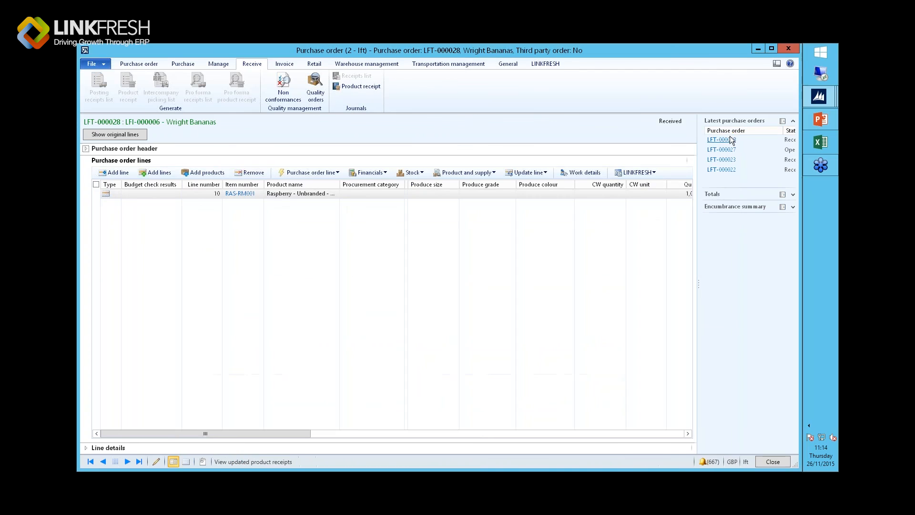
Switch to the PowerPoint presentation, start the slide show from the Trader / Service Provider Demo slide, and advance to the Benefits slide.
{"action": "left_click", "coordinate": [758, 49]}
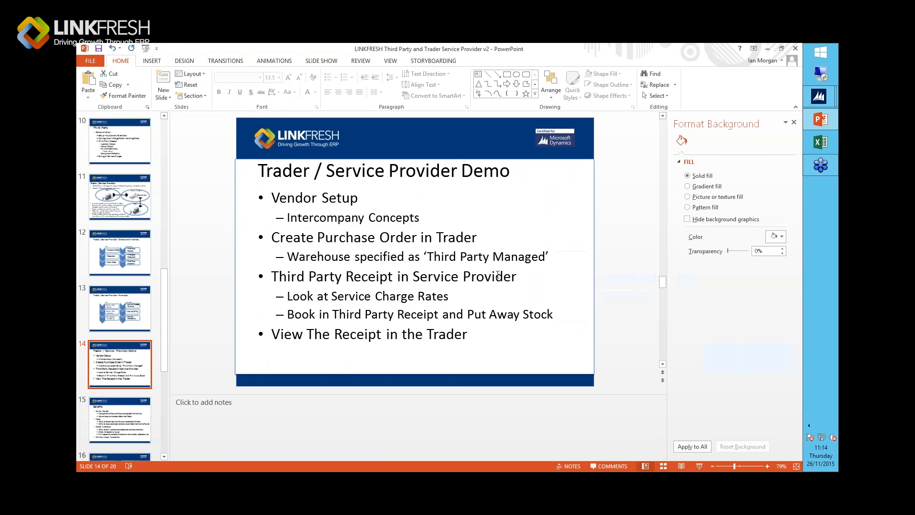
{"action": "left_click", "coordinate": [702, 466]}
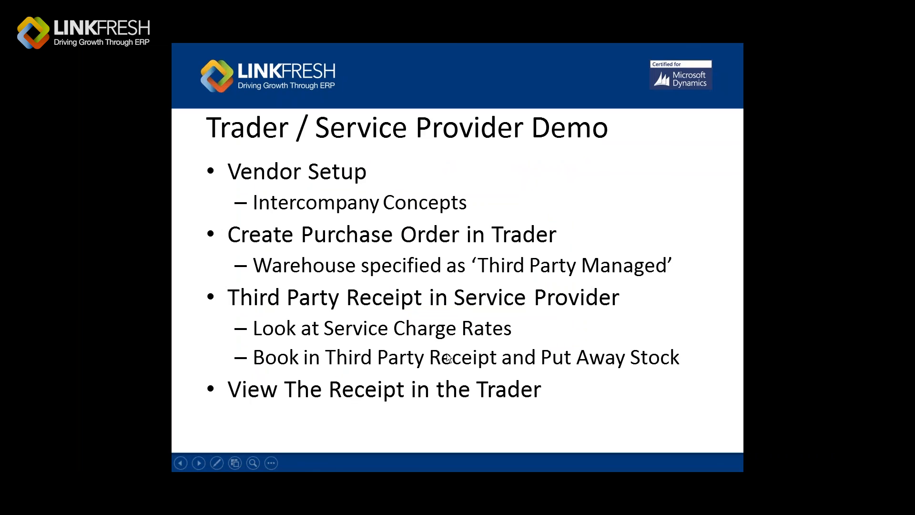
{"action": "left_click", "coordinate": [489, 161]}
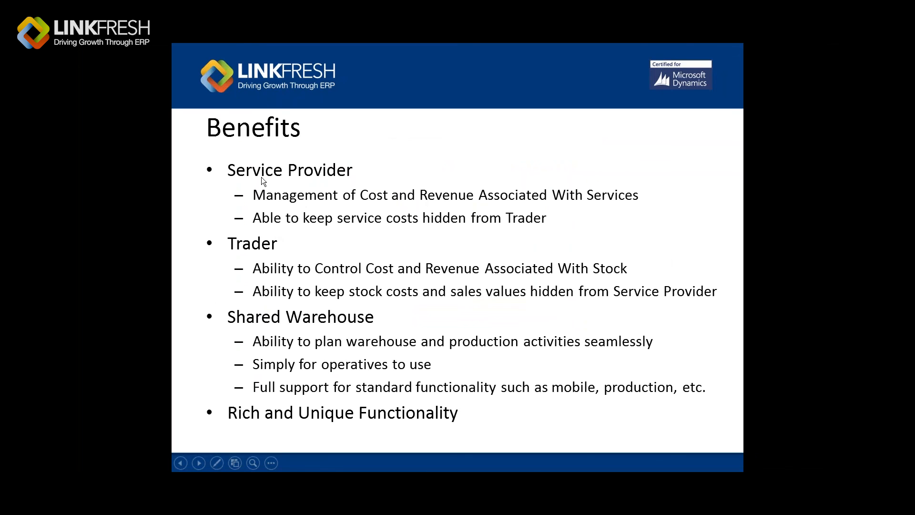